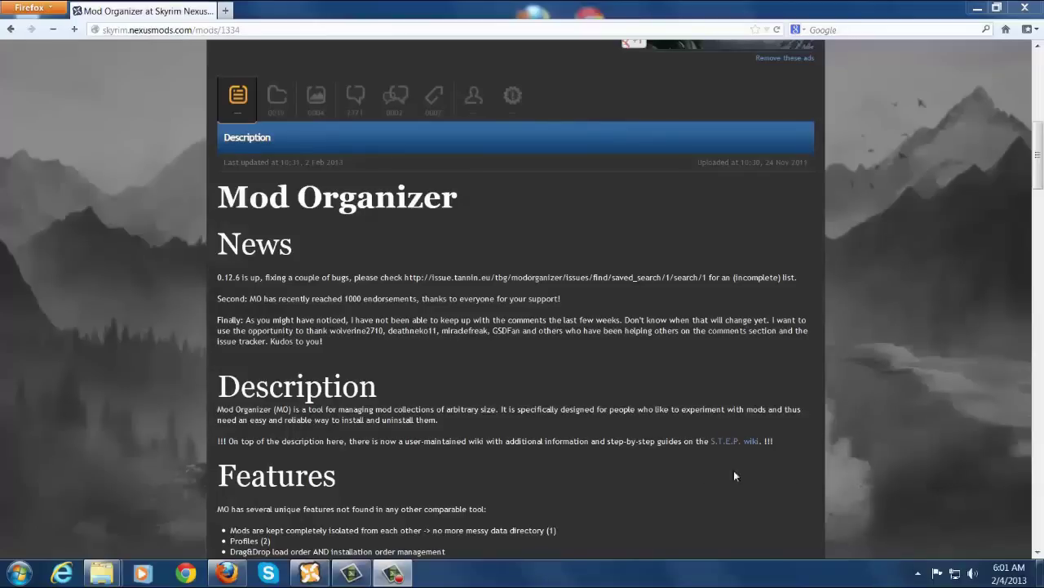
# Browse the Mod Organizer Files tab, listing v0_12_6, its installer and the NCC optional files.
pyautogui.click(281, 104)
pyautogui.scroll(-2, 108, 320)
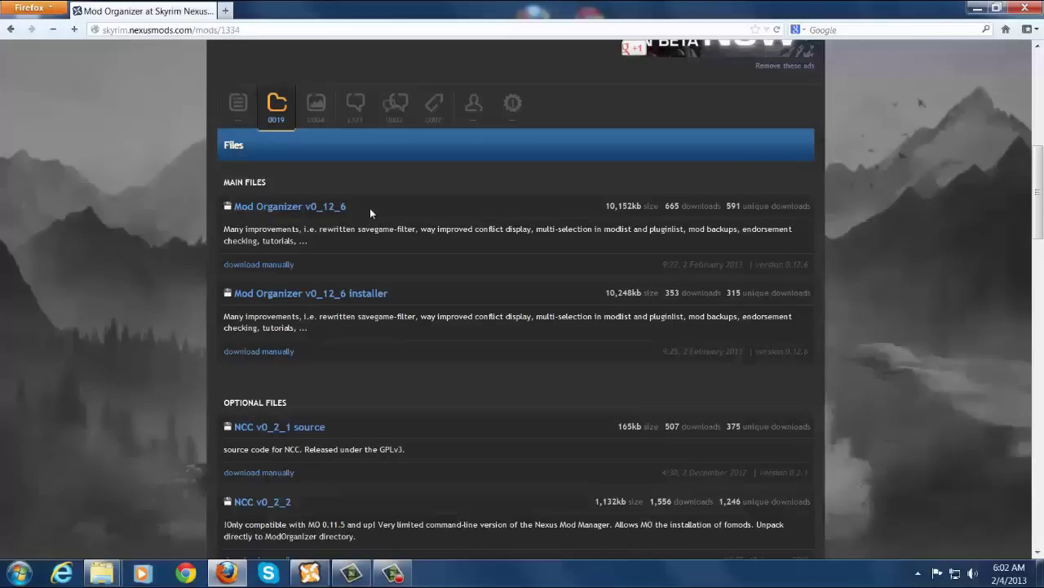
pyautogui.scroll(-3, 168, 430)
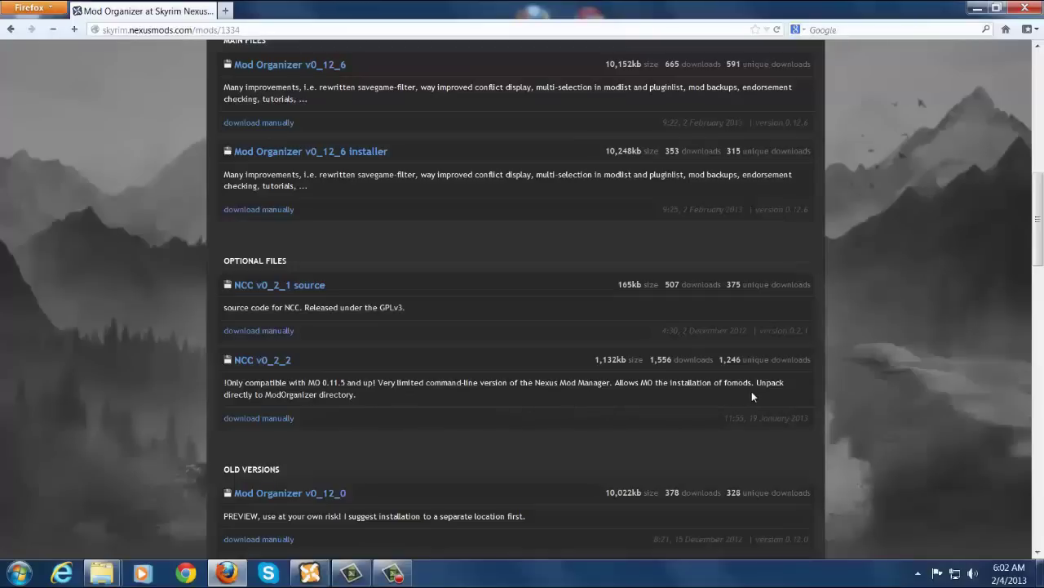
pyautogui.scroll(3, 751, 391)
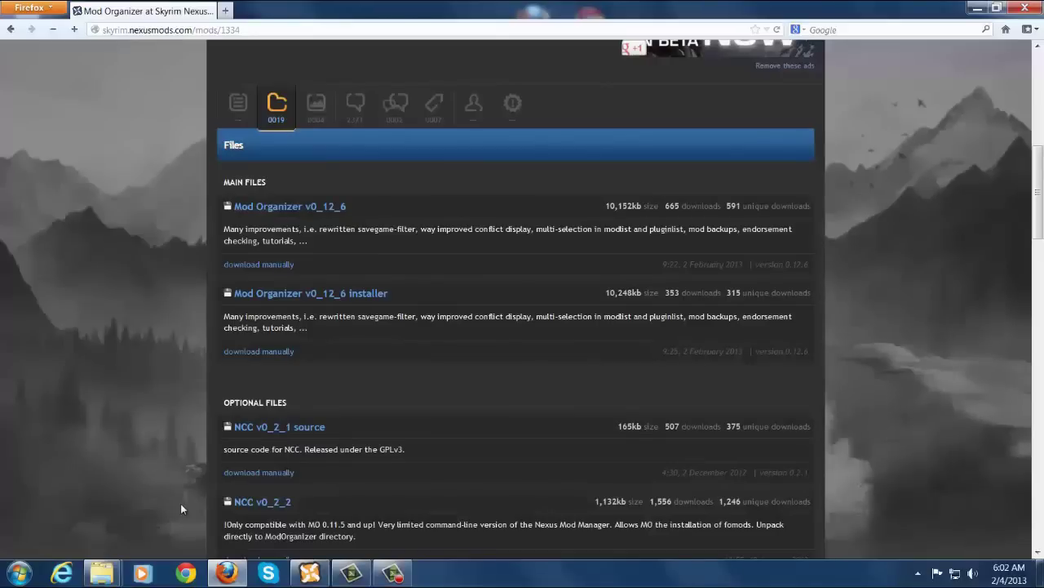
# Extract the Mod Organizer archive inside the MO\MO Manual folder.
pyautogui.click(978, 9)
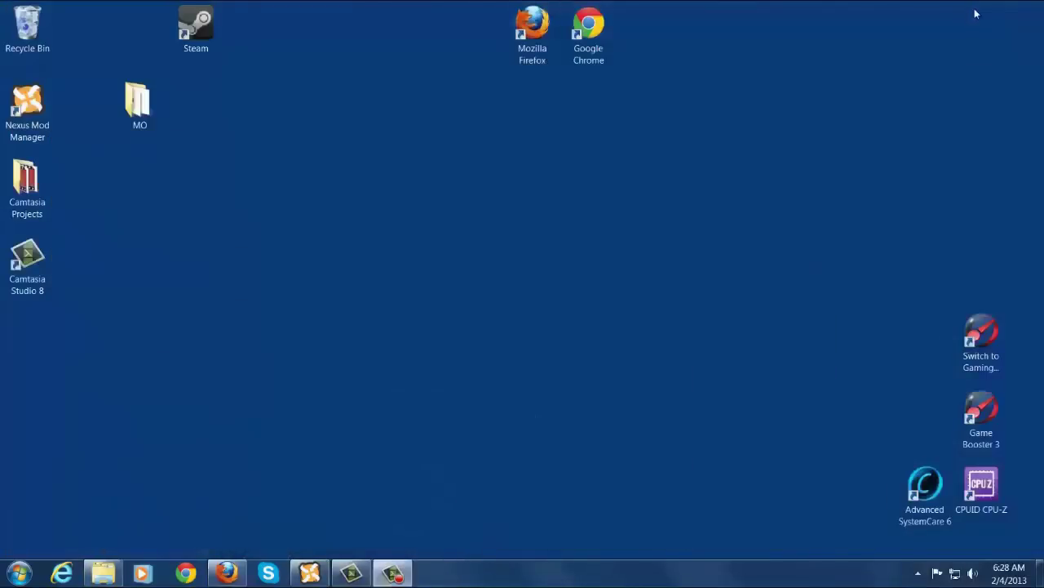
pyautogui.doubleClick(135, 102)
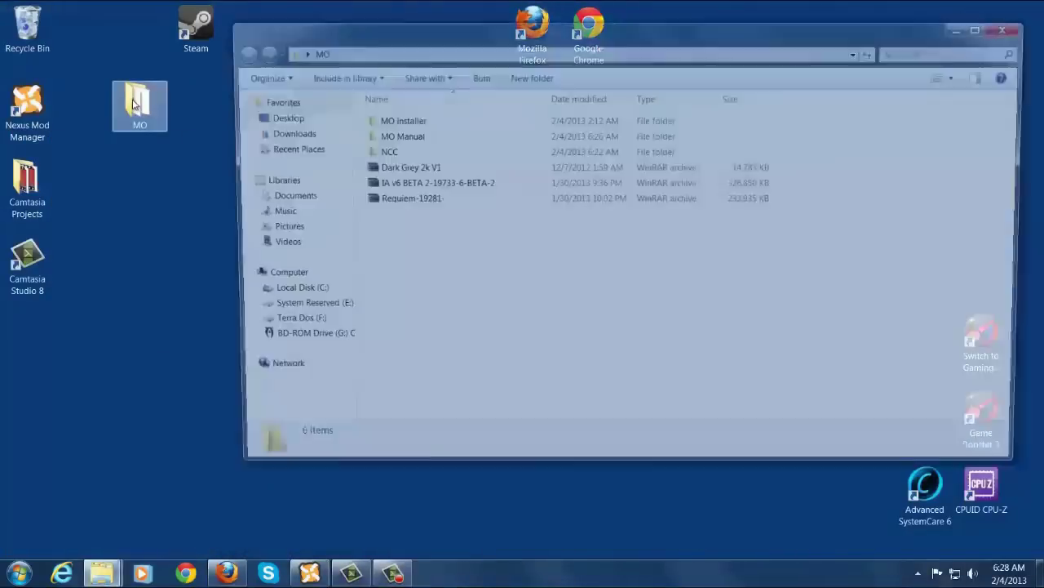
pyautogui.doubleClick(391, 135)
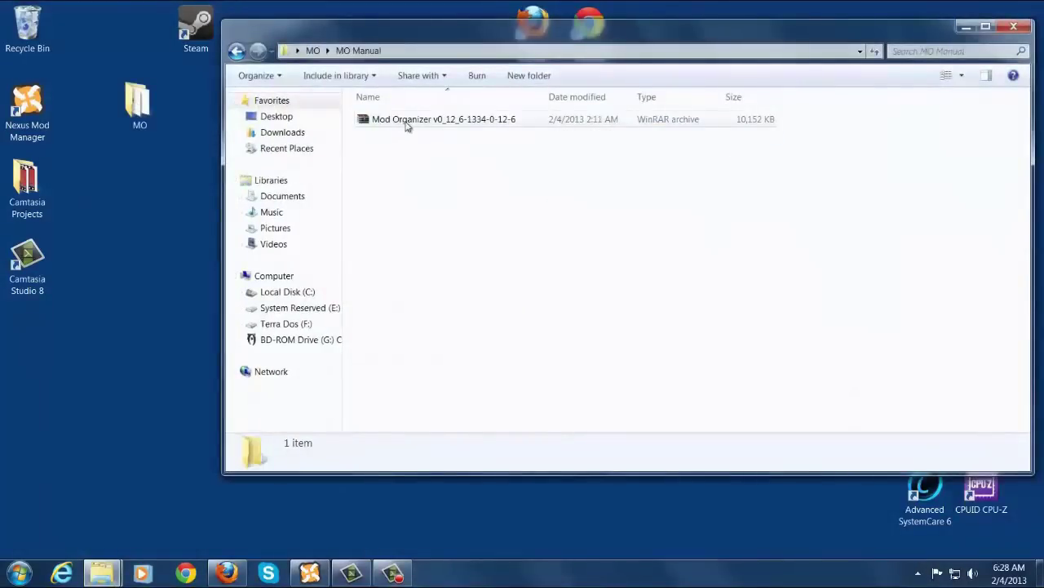
pyautogui.rightClick(406, 125)
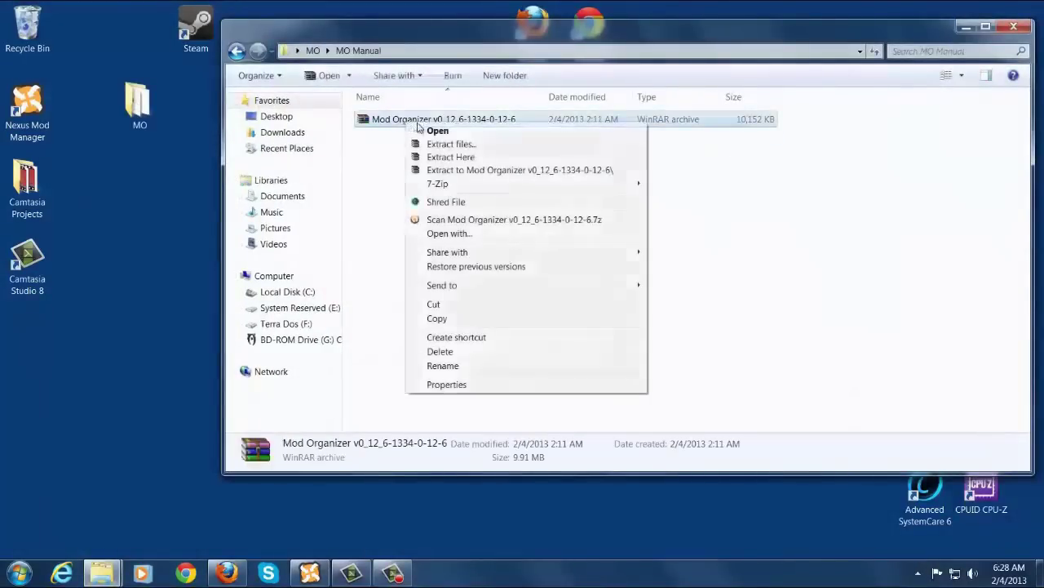
pyautogui.click(448, 155)
# Extract the NCC archive inside the MO\NCC folder.
pyautogui.click(237, 50)
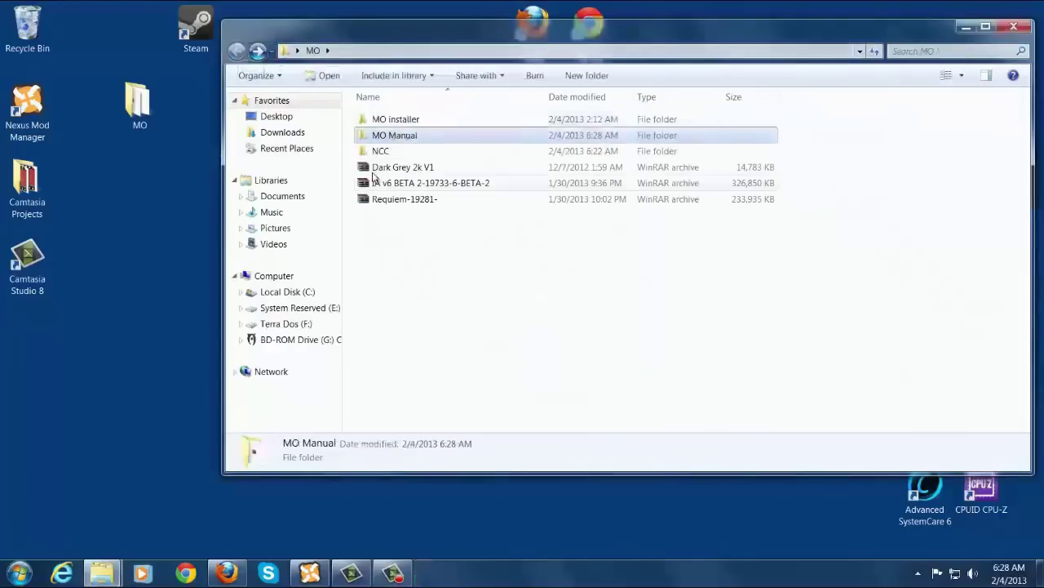
pyautogui.click(378, 153)
pyautogui.doubleClick(378, 153)
pyautogui.click(396, 119)
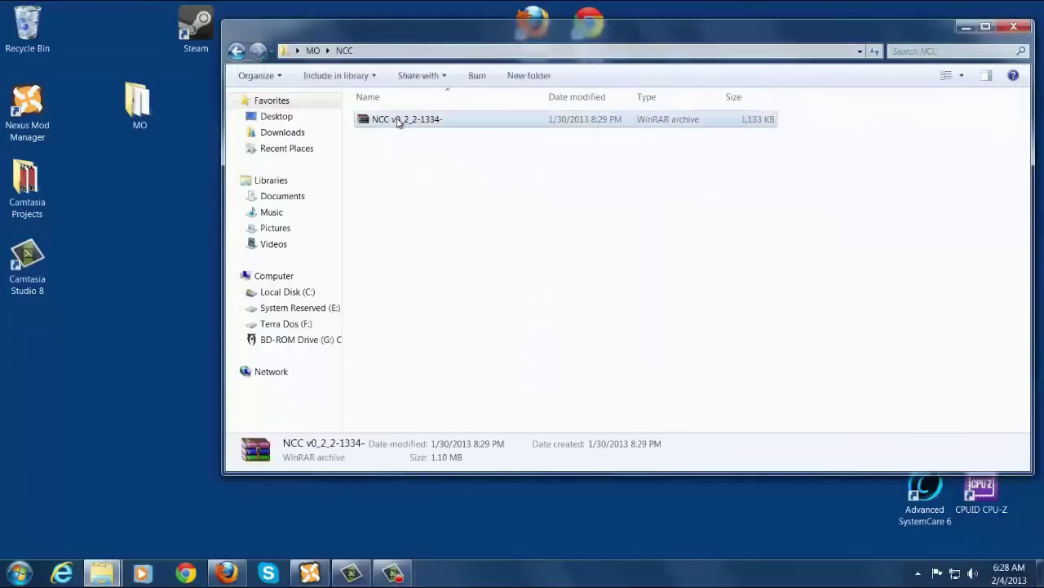
pyautogui.rightClick(398, 119)
pyautogui.click(432, 154)
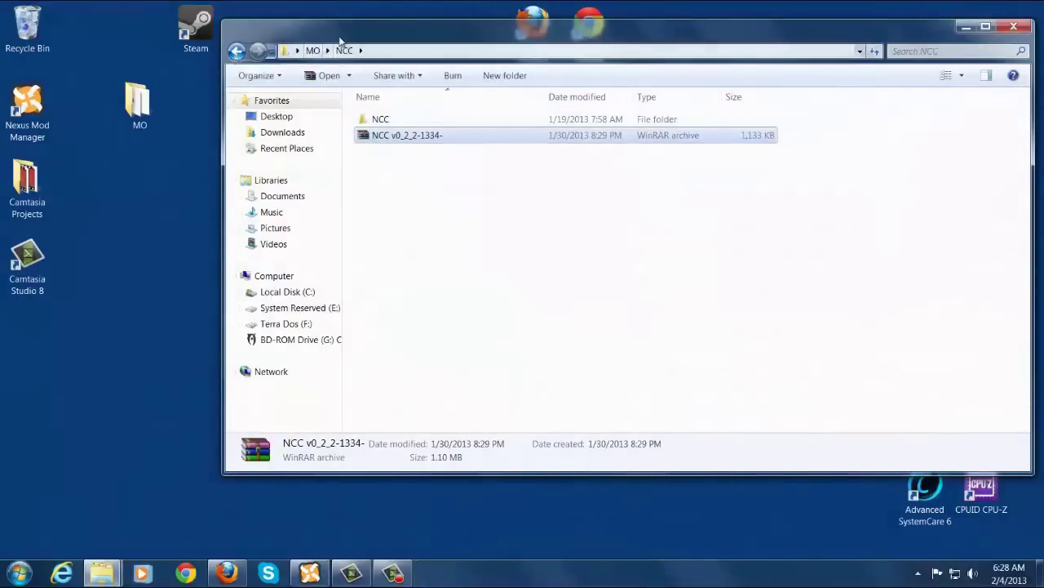
pyautogui.click(236, 52)
# Snap the MO Manual window to the right half, with the Skyrim folder window on the left.
pyautogui.moveTo(354, 28); pyautogui.dragTo(1043, 32)
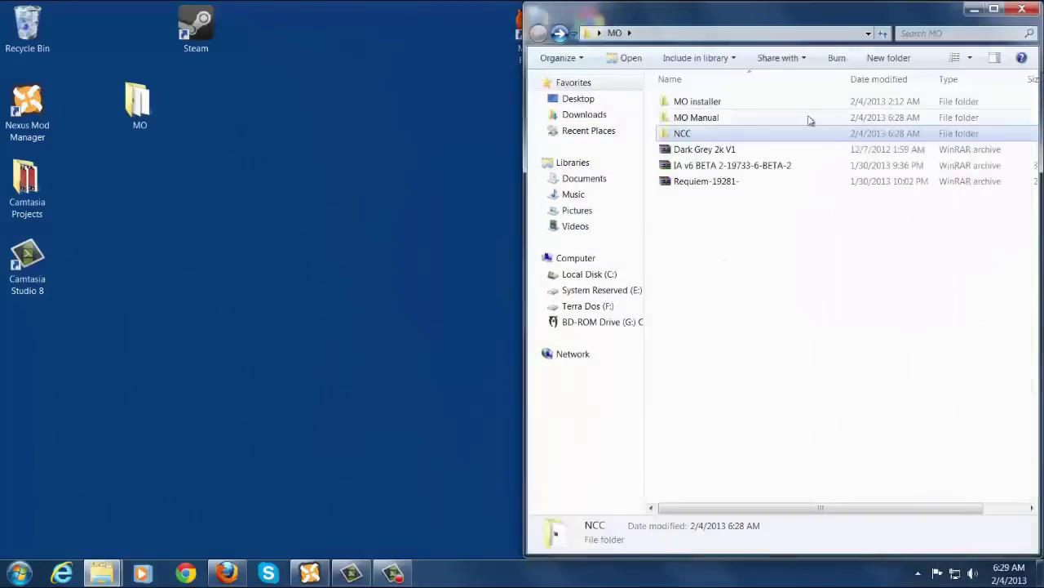
pyautogui.doubleClick(695, 103)
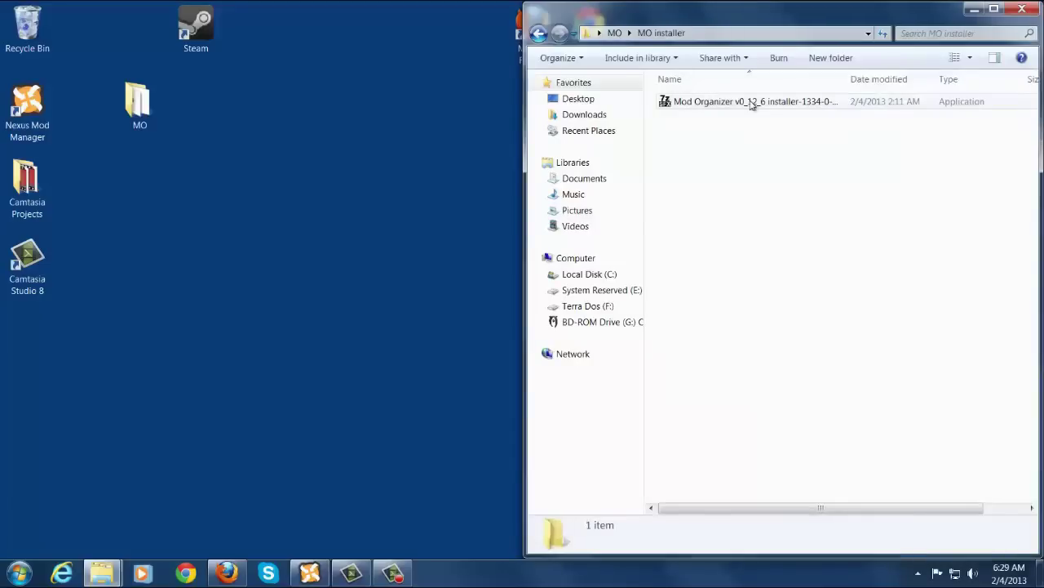
pyautogui.click(539, 34)
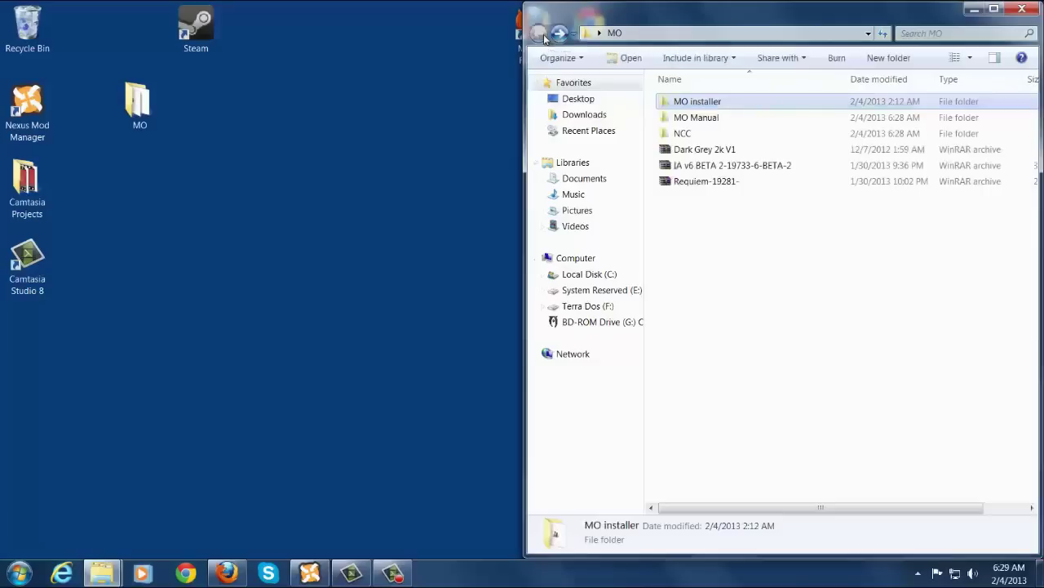
pyautogui.doubleClick(702, 119)
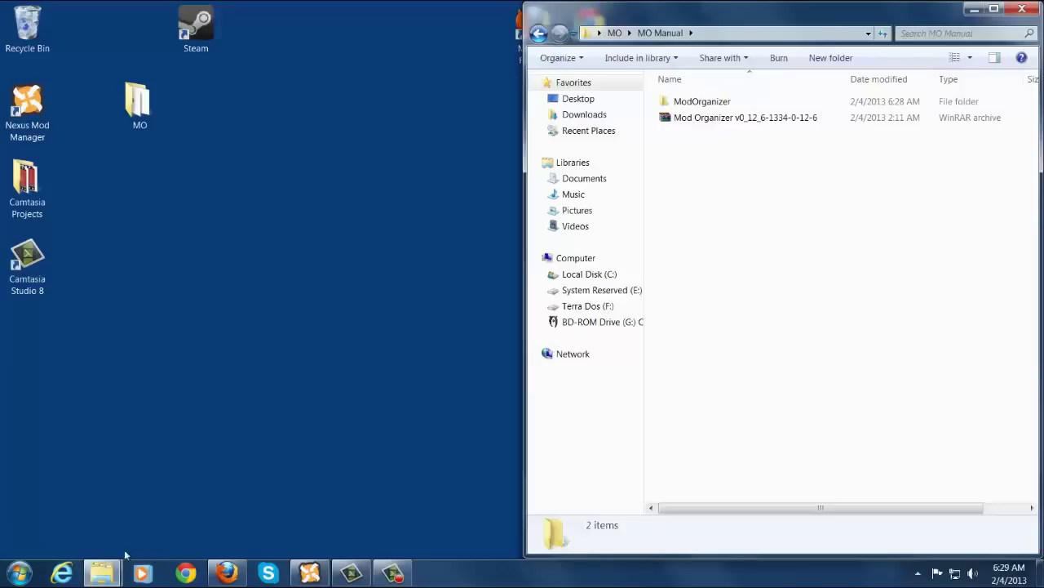
pyautogui.moveTo(101, 578)
pyautogui.click(95, 511)
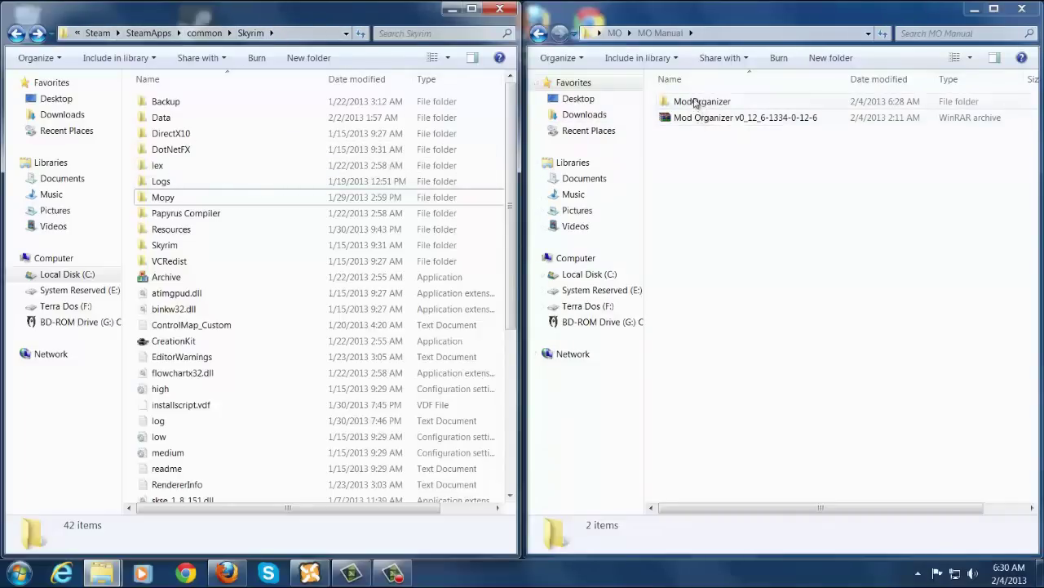
# Move the extracted ModOrganizer folder from MO Manual into the Skyrim game folder.
pyautogui.doubleClick(694, 102)
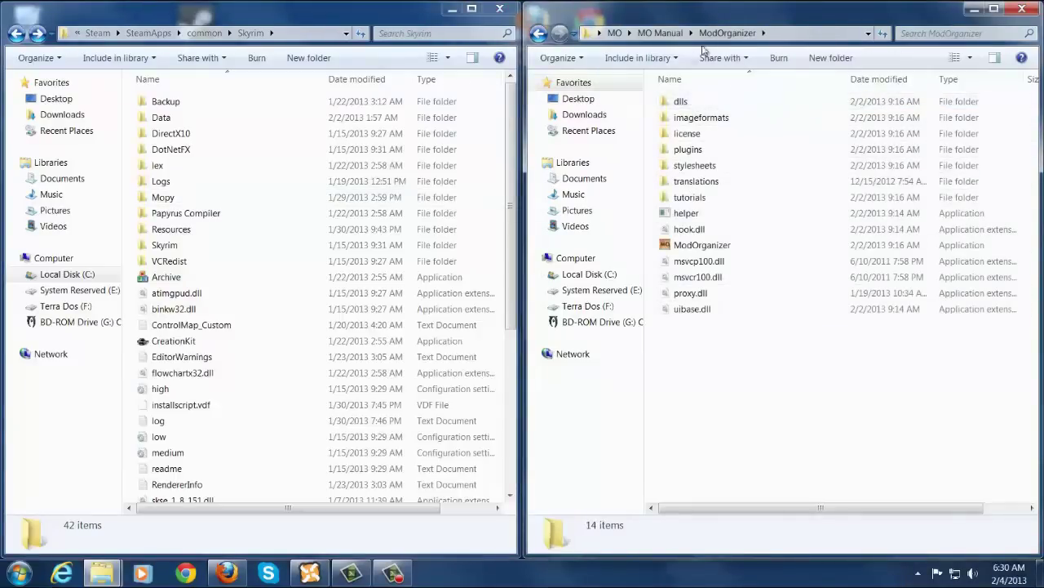
pyautogui.click(655, 34)
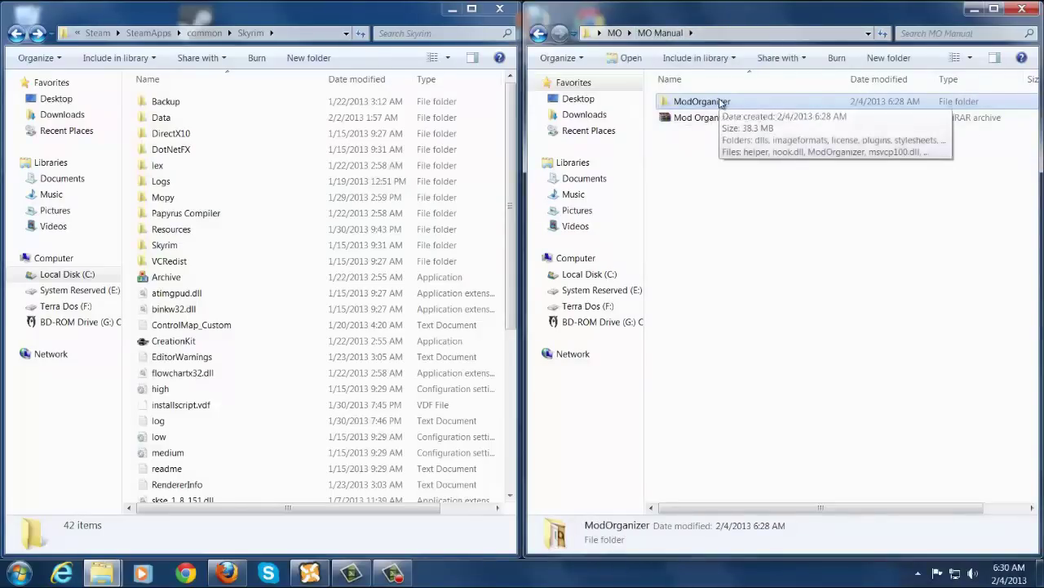
pyautogui.moveTo(723, 102); pyautogui.dragTo(127, 302)
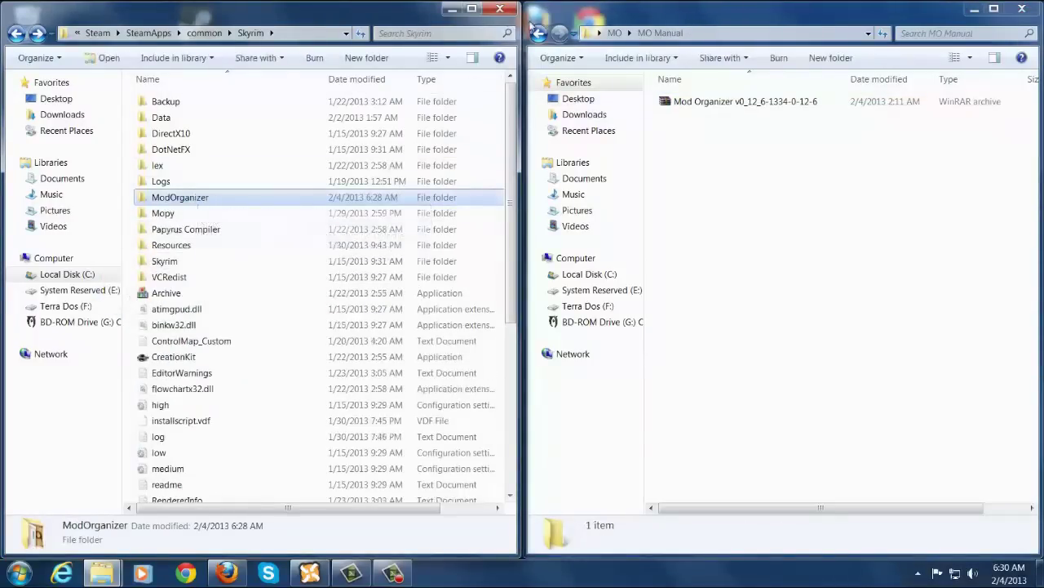
# Show the MO\NCC folder on the right and open ModOrganizer inside Skyrim on the left.
pyautogui.click(615, 33)
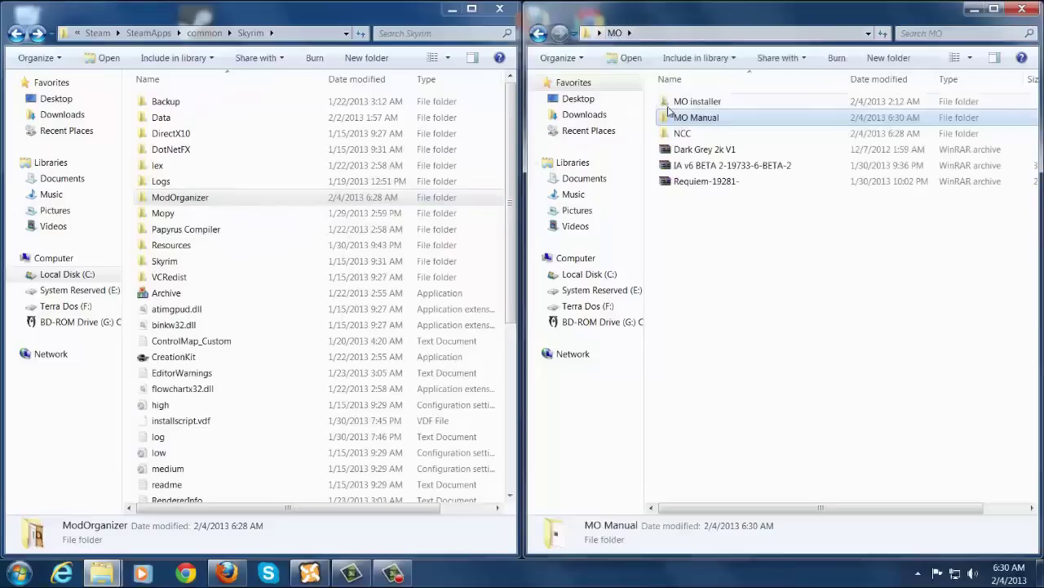
pyautogui.doubleClick(685, 134)
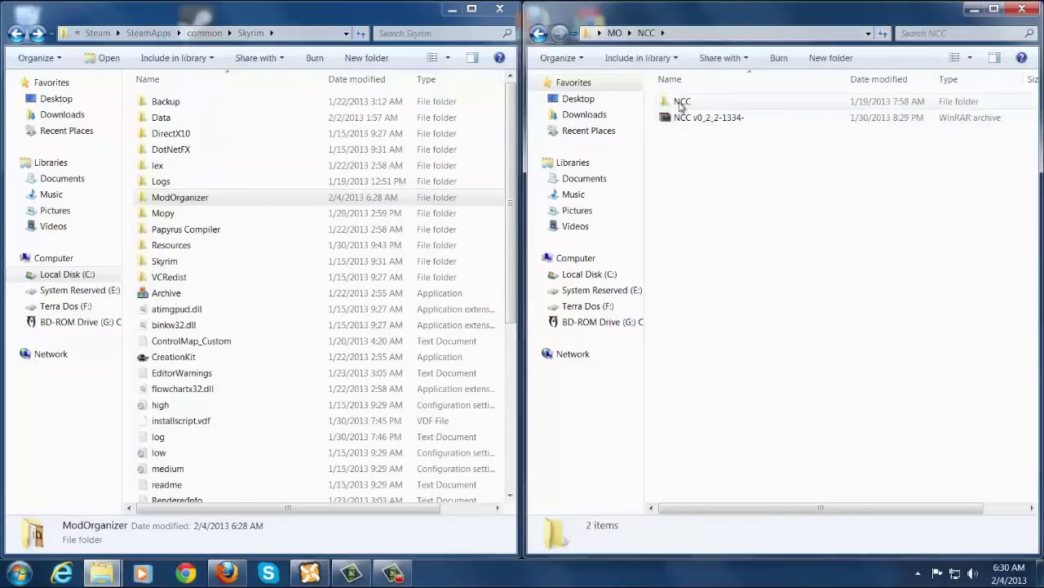
pyautogui.doubleClick(681, 101)
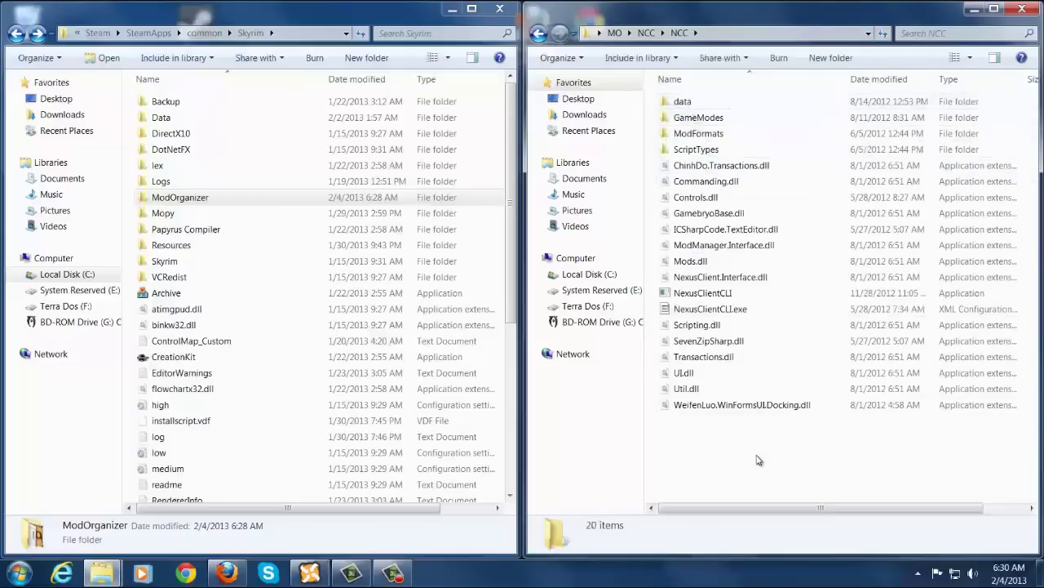
pyautogui.click(646, 32)
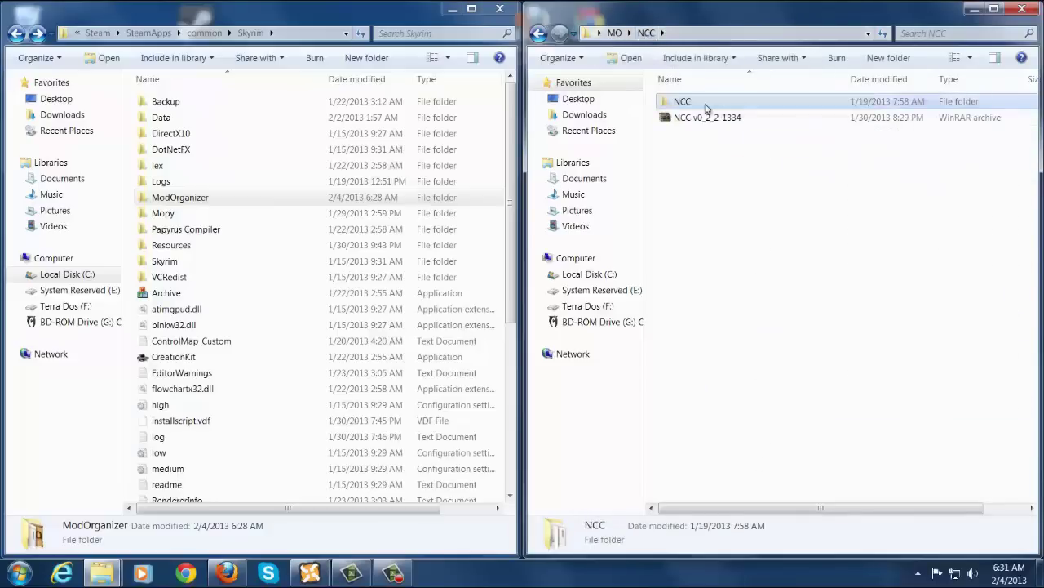
pyautogui.doubleClick(247, 201)
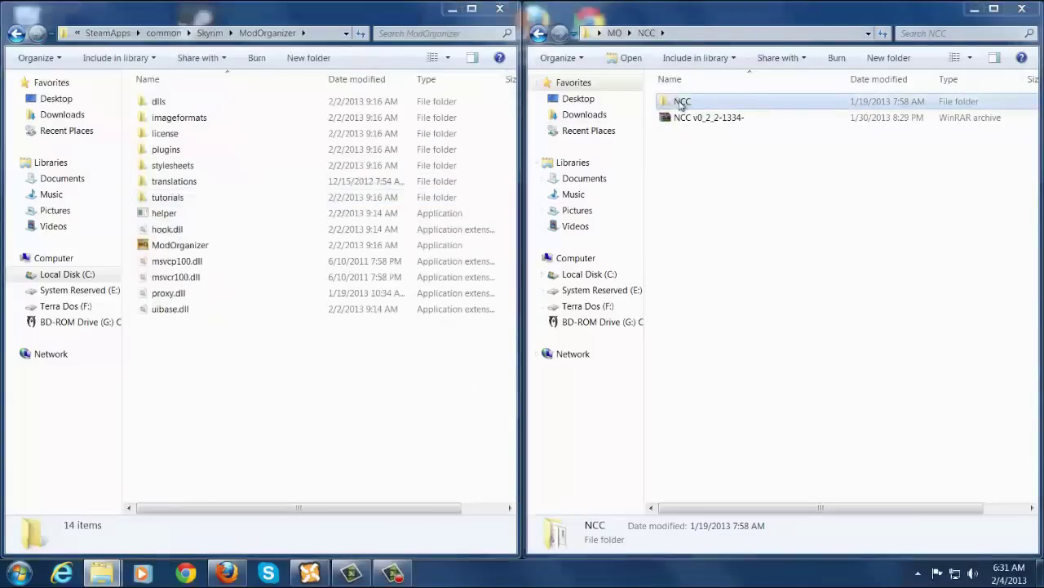
# Move the extracted NCC folder into Skyrim's ModOrganizer folder and confirm its NexusClientCLI contents.
pyautogui.moveTo(680, 105); pyautogui.dragTo(273, 393)
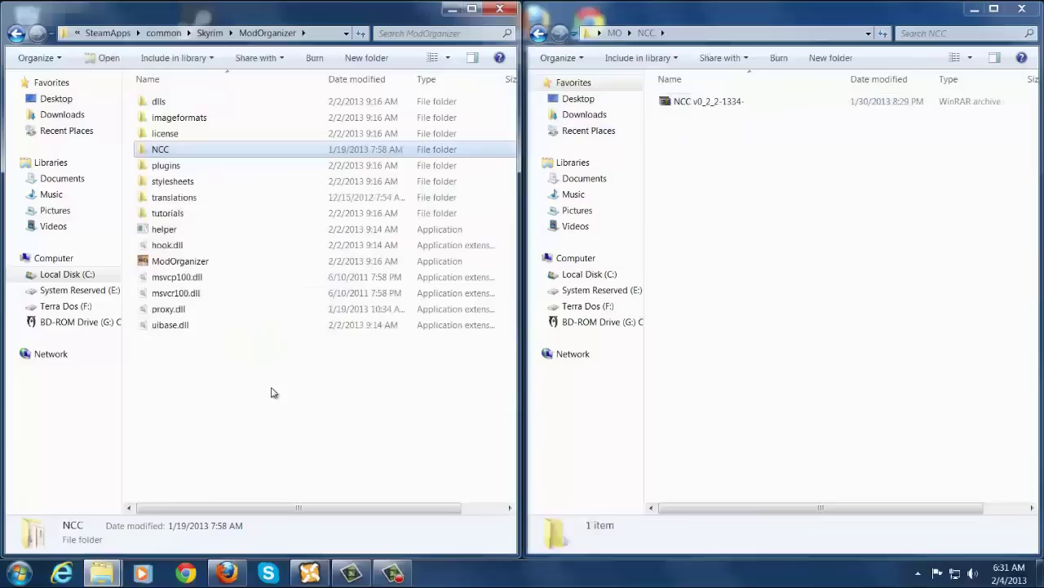
pyautogui.doubleClick(226, 151)
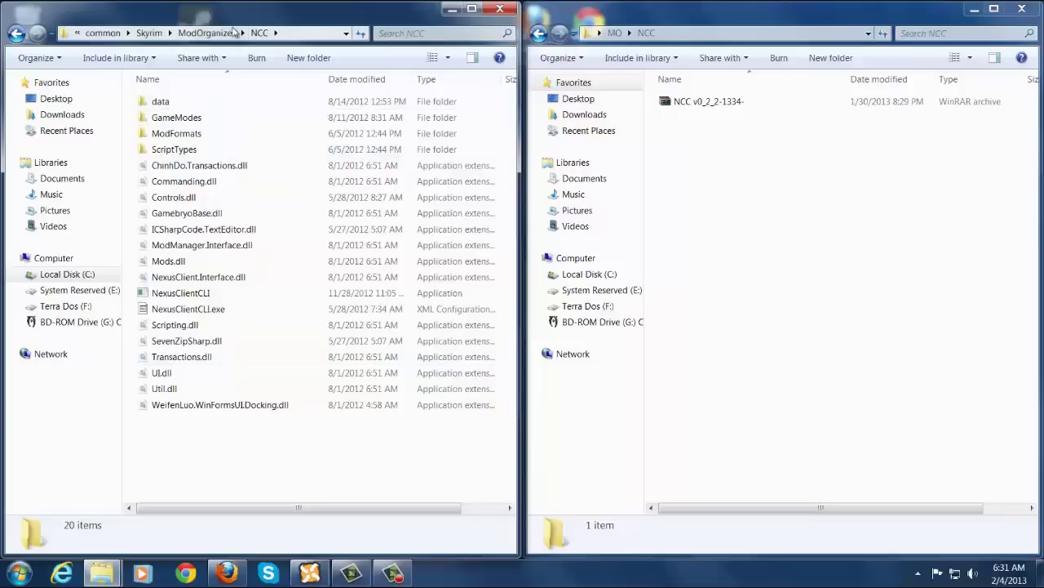
pyautogui.click(209, 33)
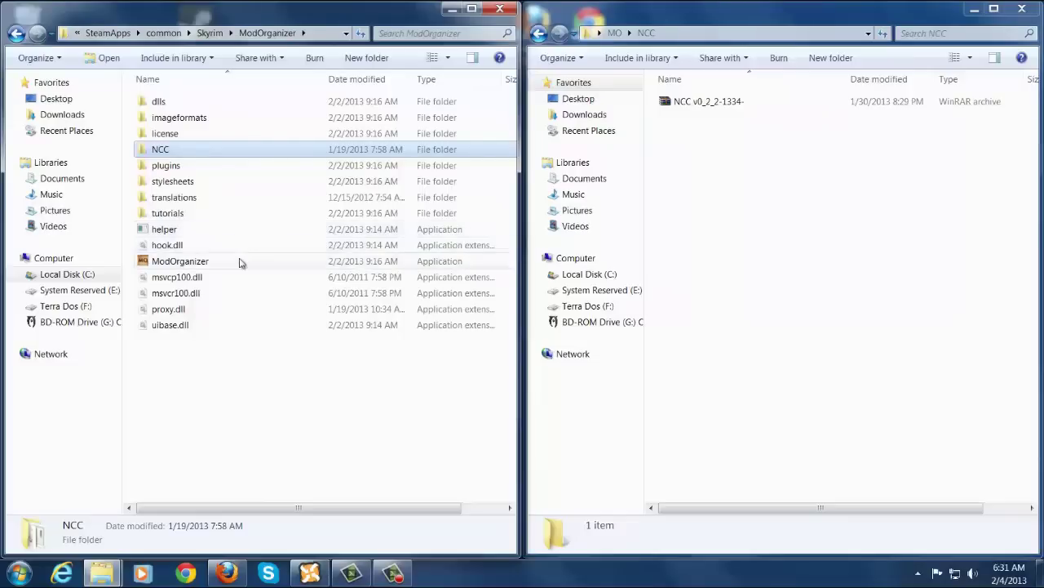
# Launch ModOrganizer.exe, dismiss the Message of the Day and decline the tutorial.
pyautogui.doubleClick(240, 262)
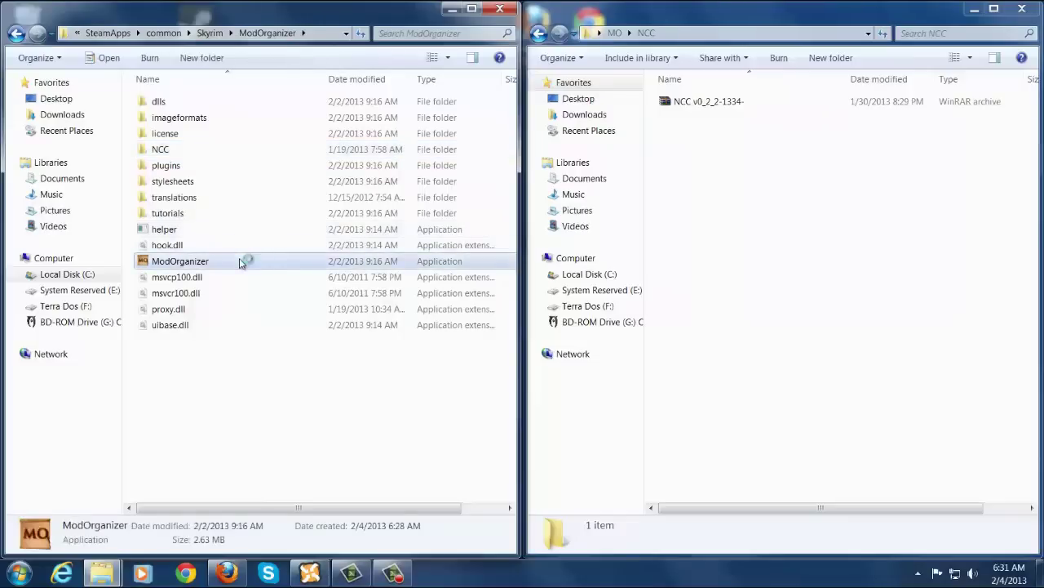
pyautogui.press('Return')
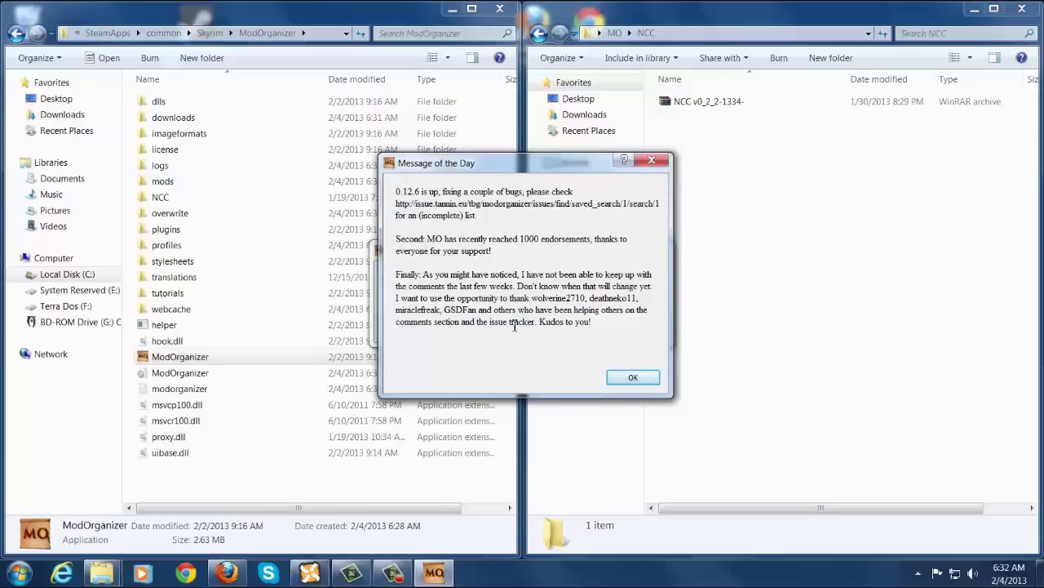
pyautogui.click(634, 377)
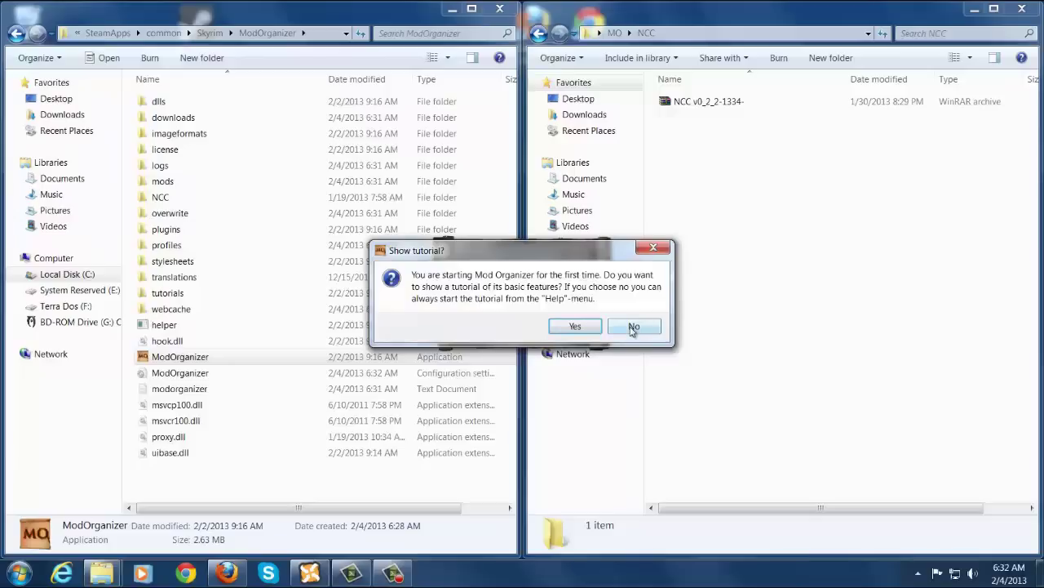
pyautogui.click(634, 328)
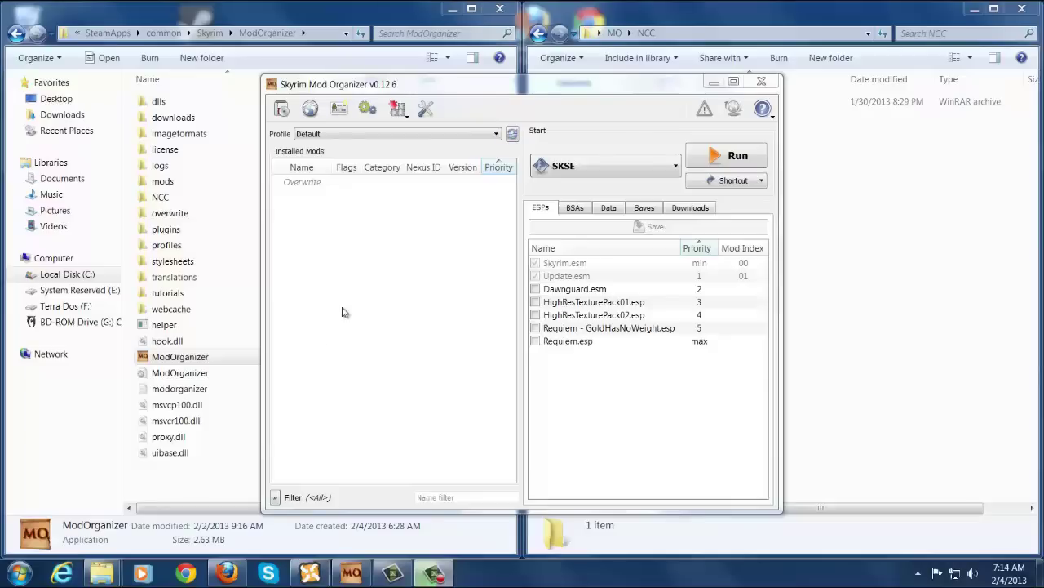
pyautogui.click(360, 136)
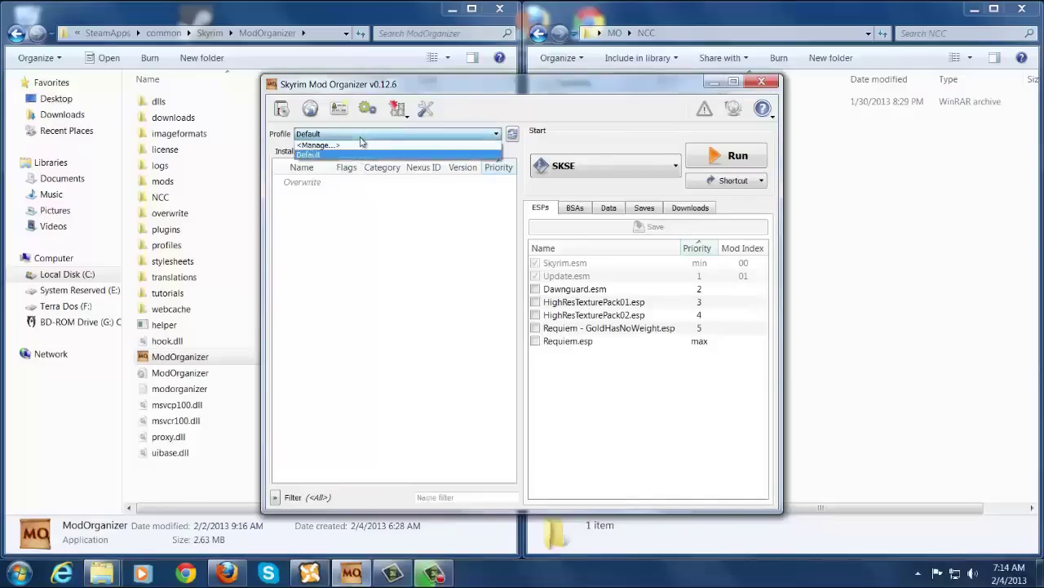
pyautogui.click(343, 155)
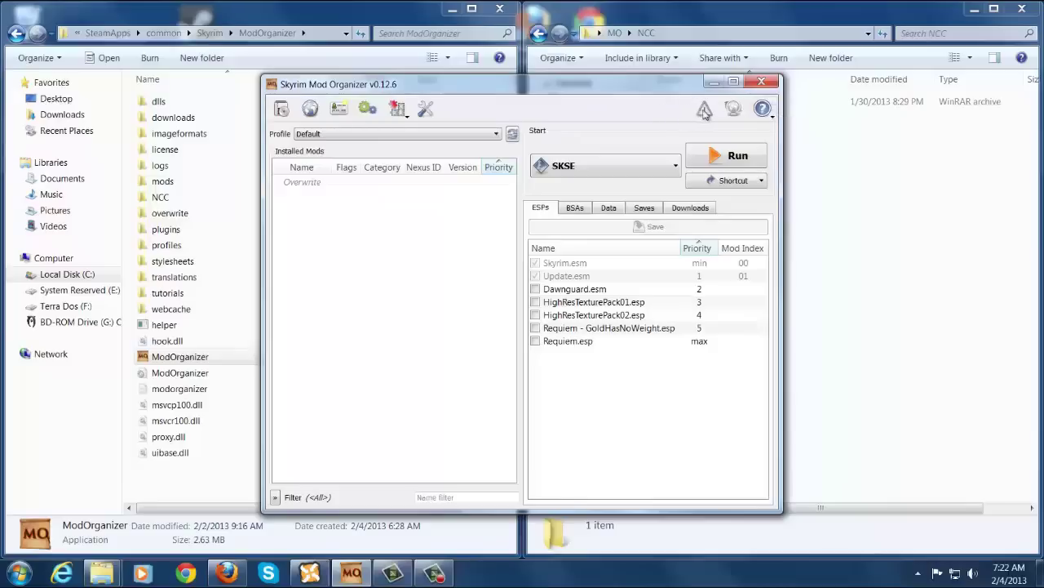
pyautogui.moveTo(704, 111)
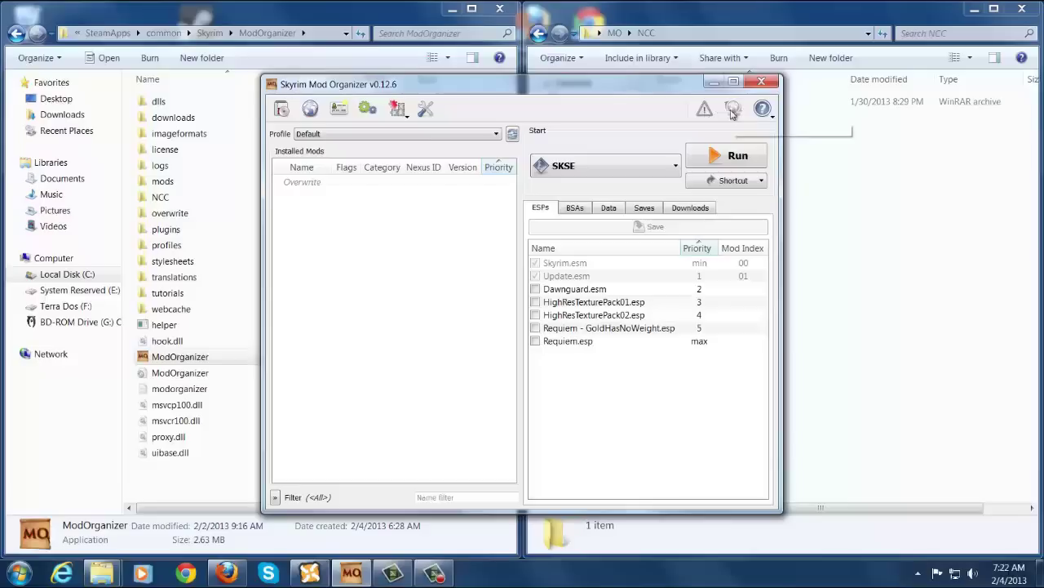
pyautogui.moveTo(732, 113)
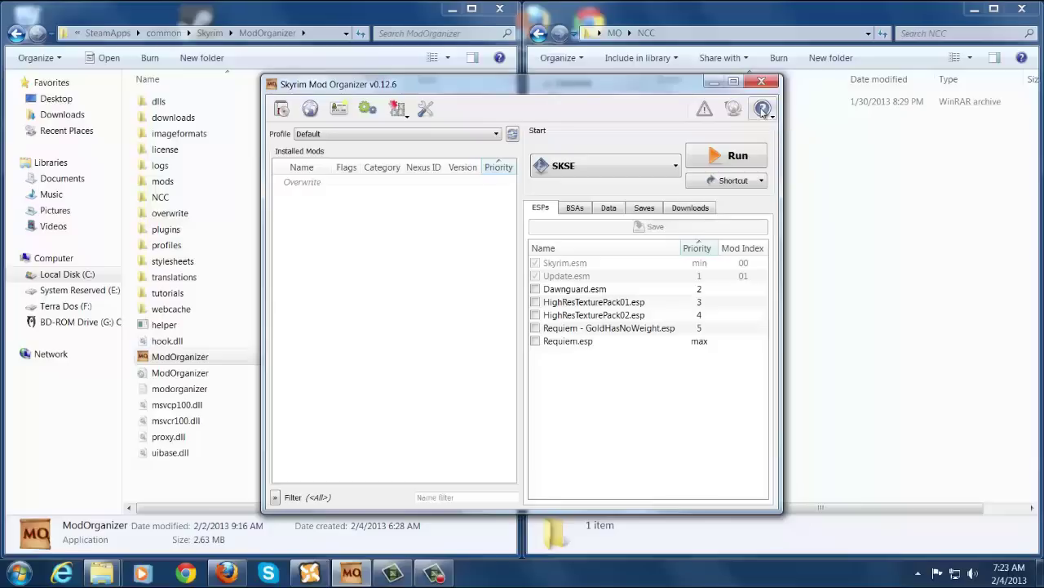
pyautogui.click(764, 113)
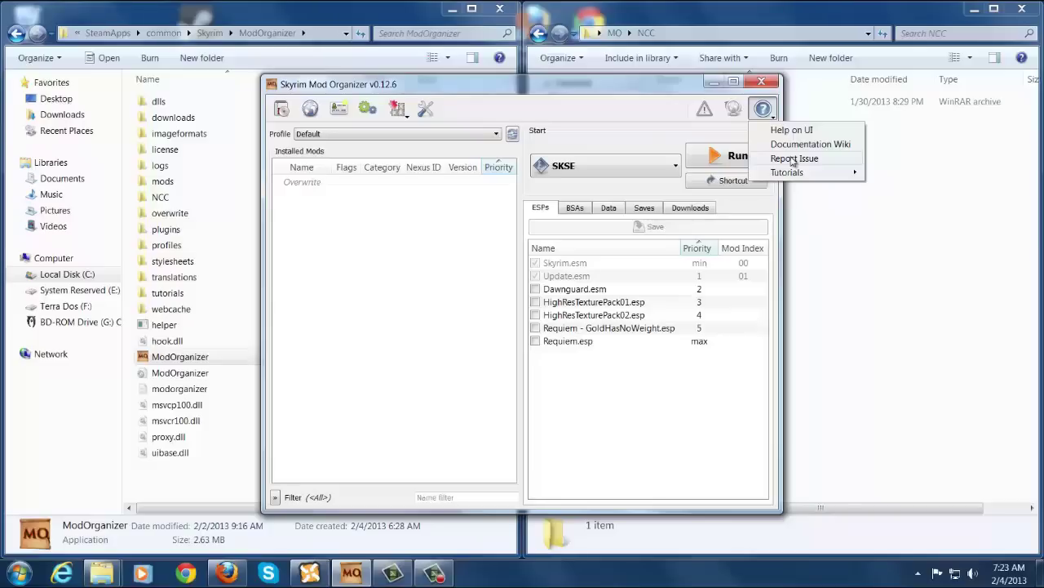
pyautogui.click(660, 96)
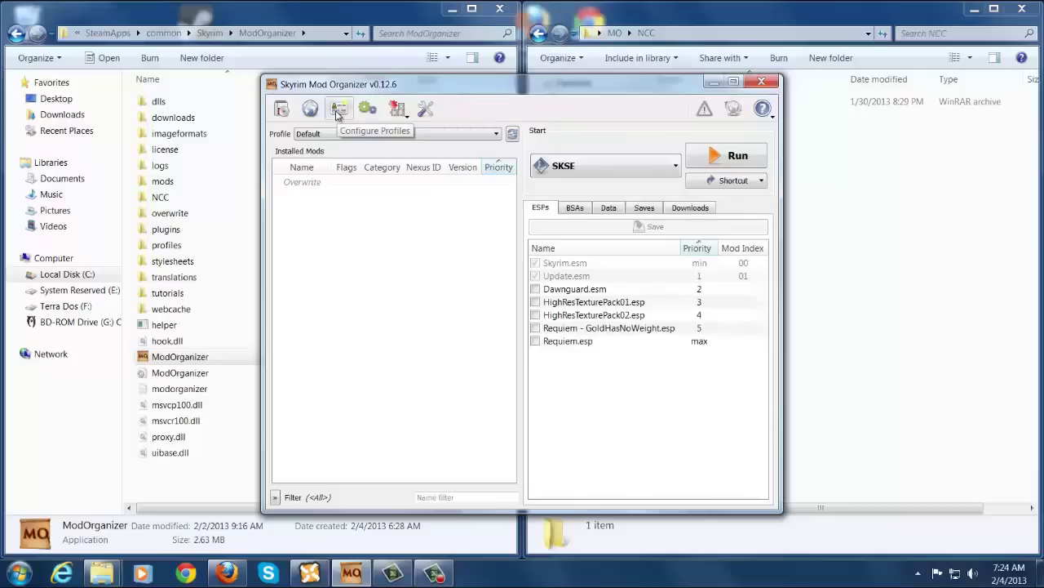
# Create a second profile, named with the user's handle, in the Profiles dialog.
pyautogui.click(335, 110)
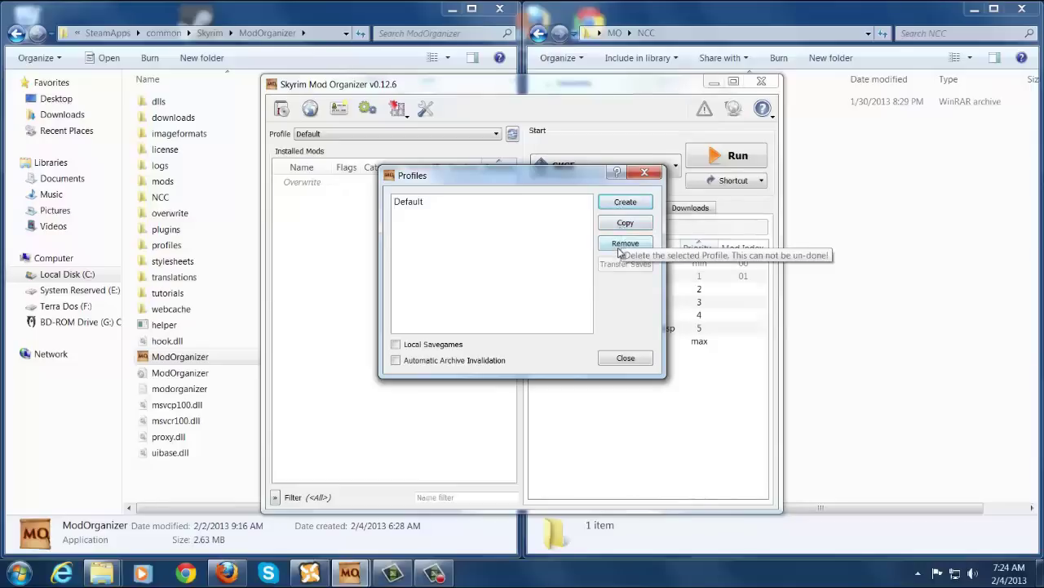
pyautogui.click(622, 204)
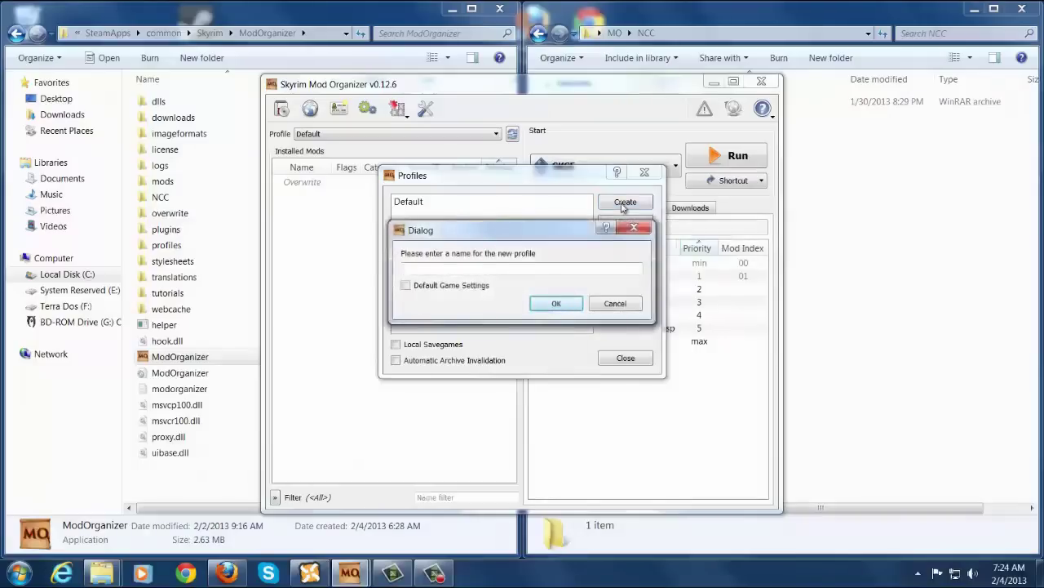
pyautogui.write('deathneko11')
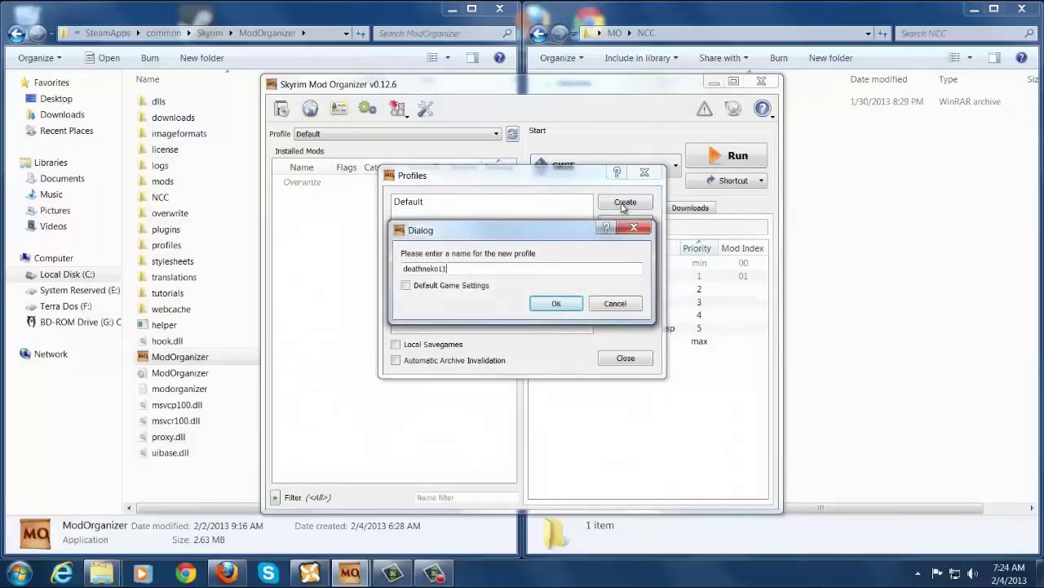
pyautogui.click(553, 306)
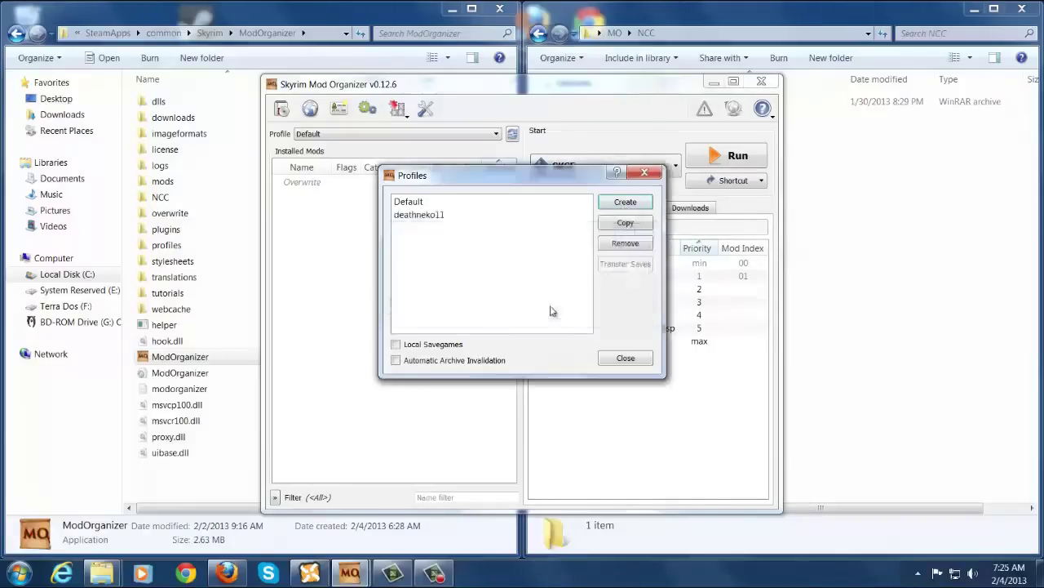
# Enable Local Savegames and Automatic Archive Invalidation on the new profile, then close Profiles.
pyautogui.click(424, 221)
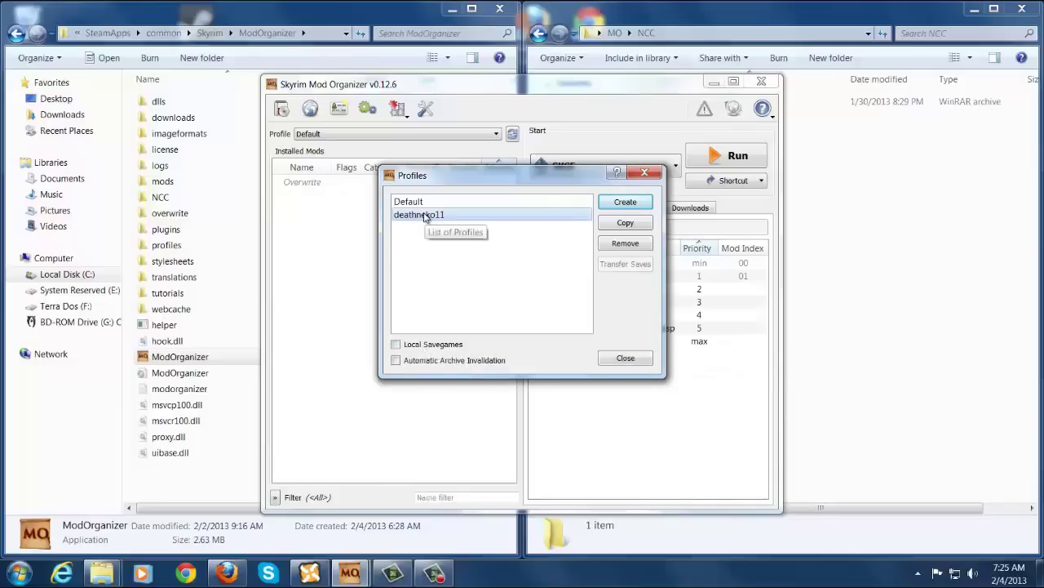
pyautogui.click(397, 344)
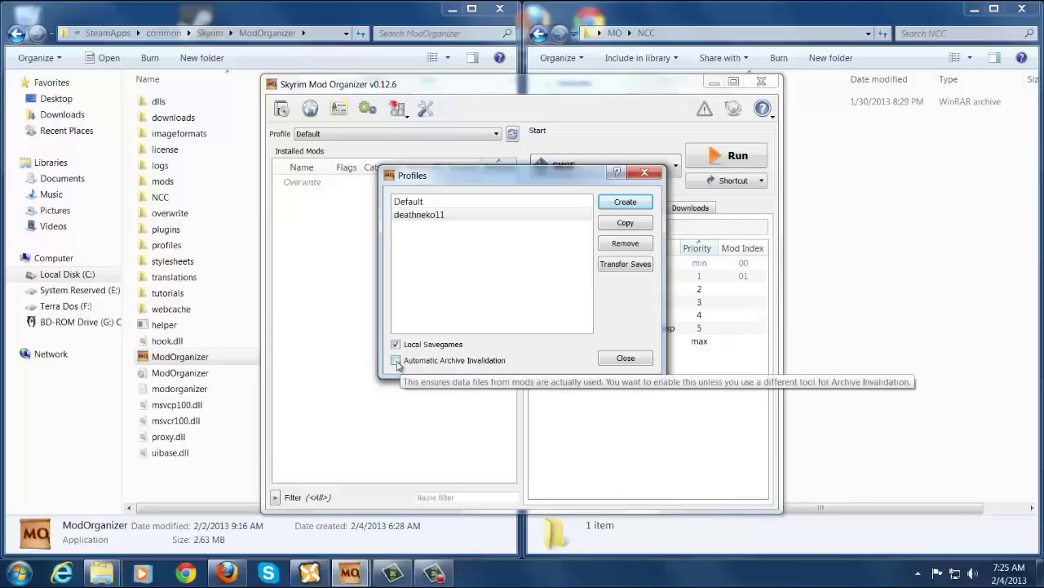
pyautogui.click(397, 361)
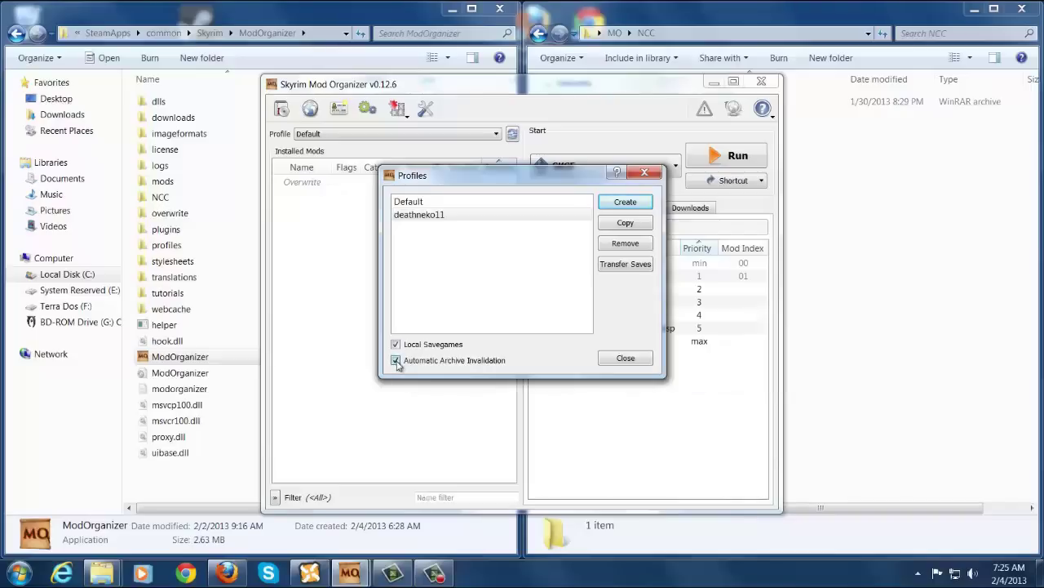
pyautogui.click(617, 360)
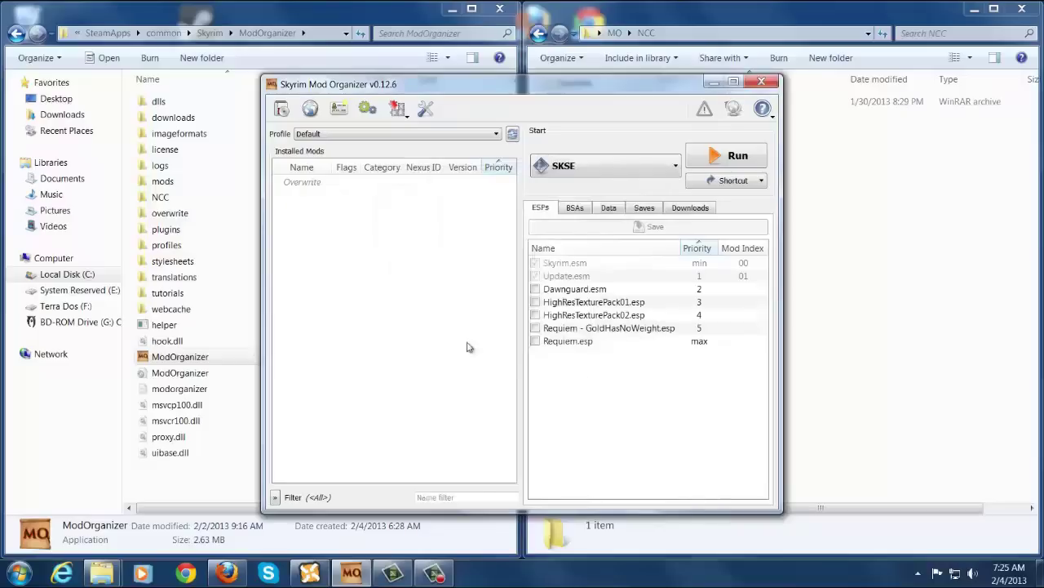
# Pick the new profile in the Profile dropdown, briefly try Default, then reselect the new profile.
pyautogui.click(343, 135)
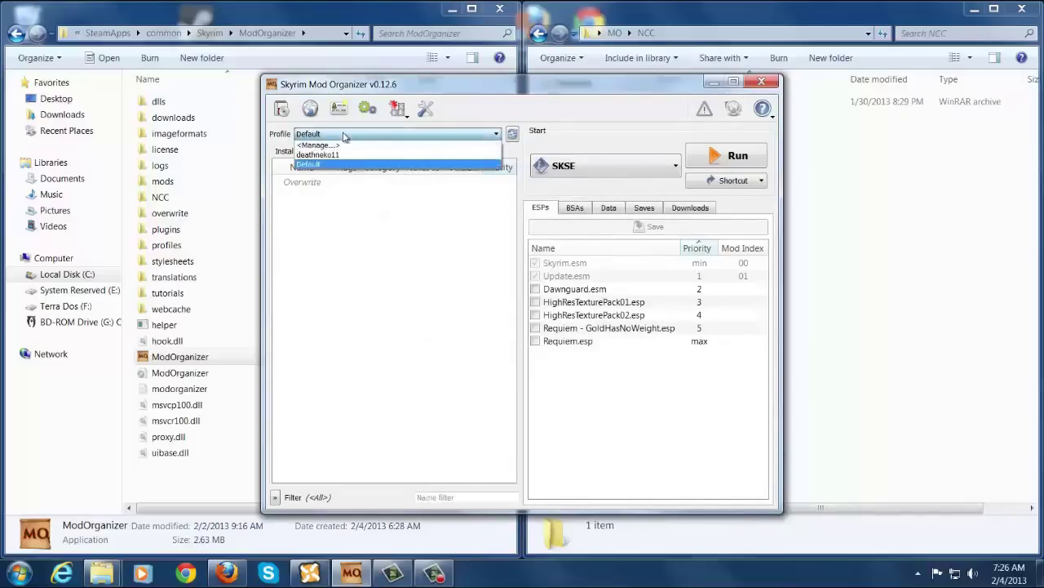
pyautogui.click(345, 156)
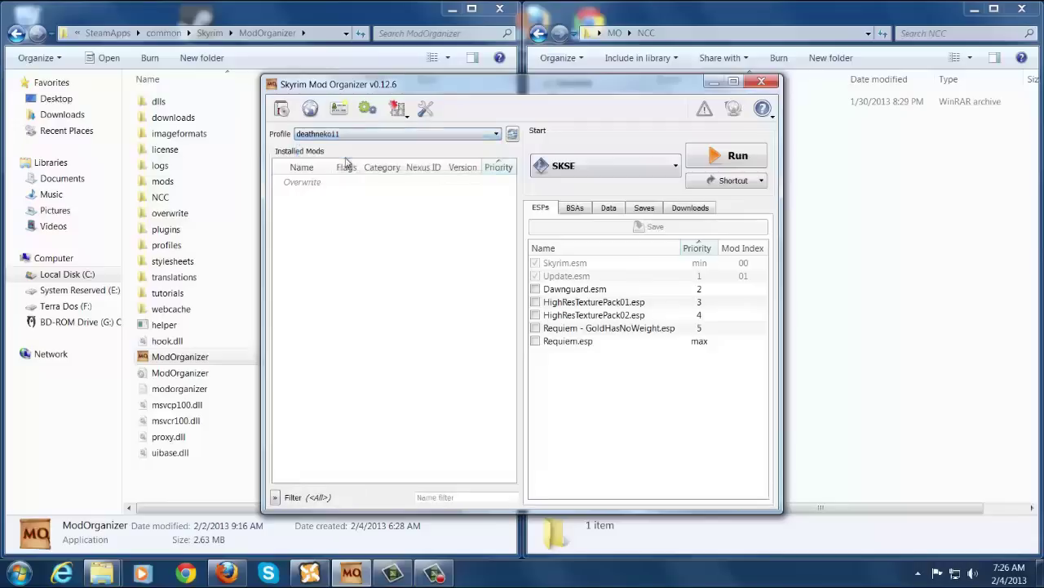
pyautogui.click(344, 135)
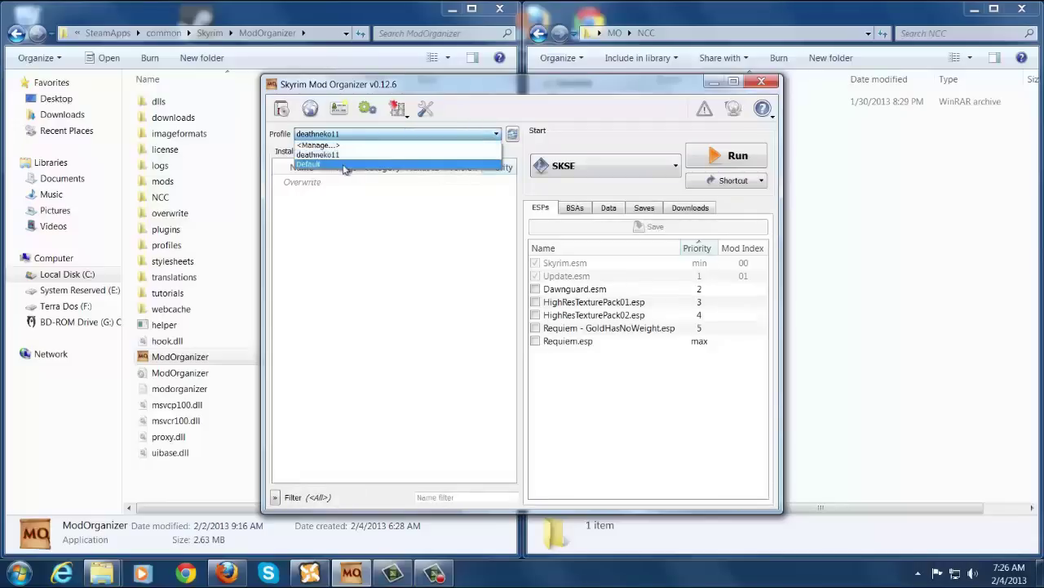
pyautogui.click(344, 165)
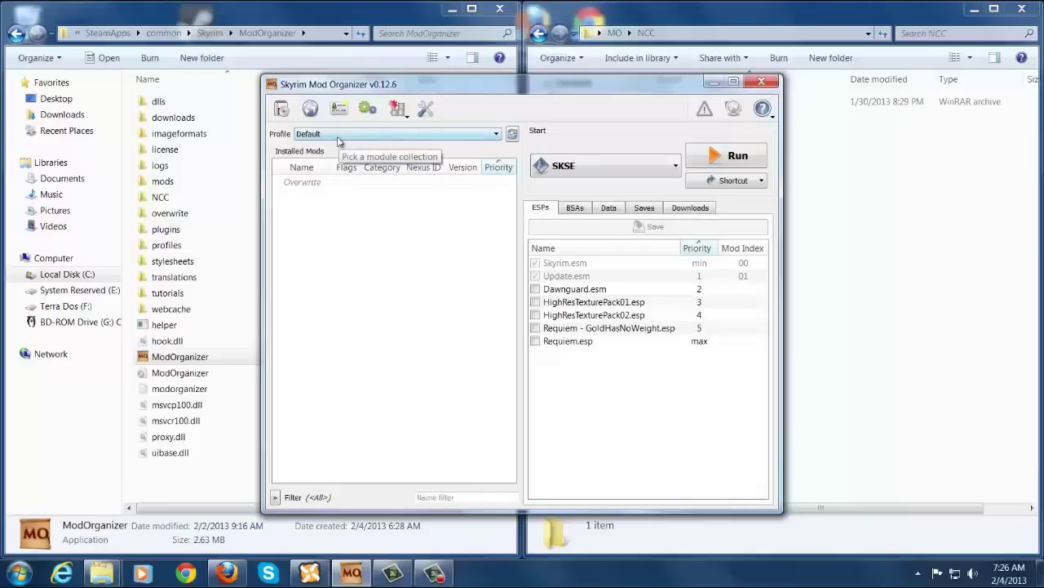
pyautogui.click(339, 141)
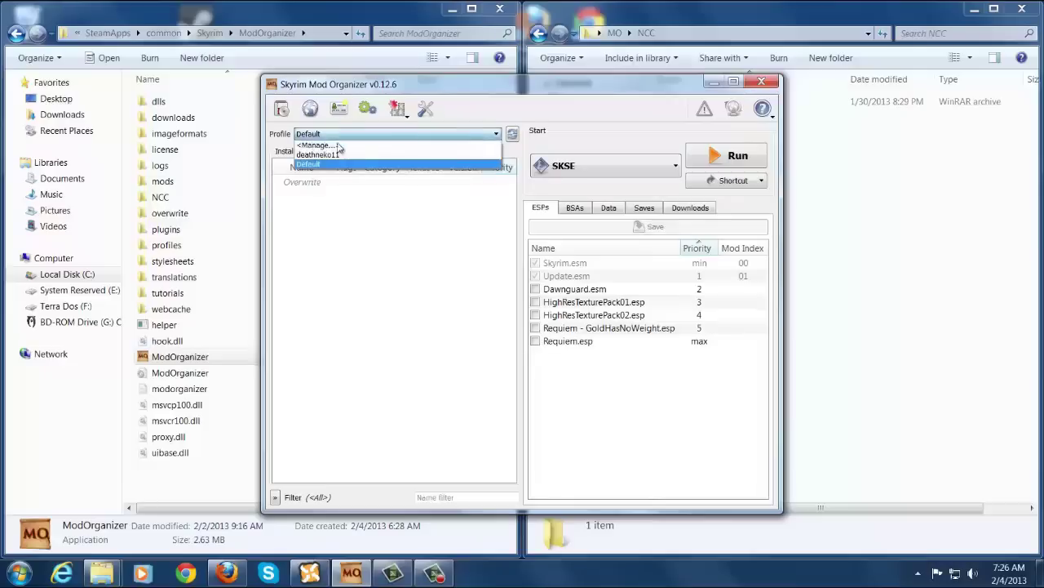
pyautogui.click(344, 155)
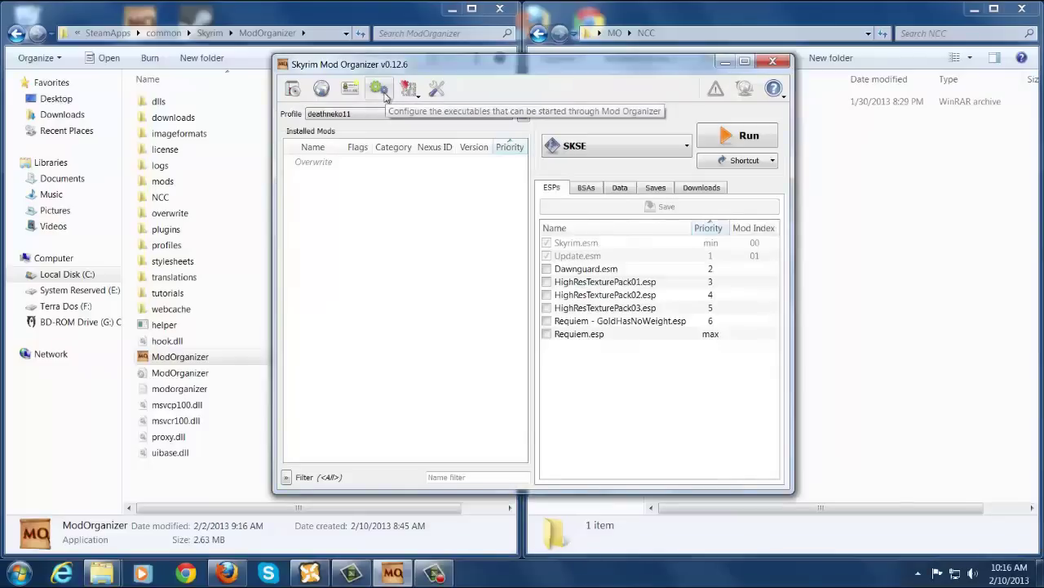
# Add C:\BOSS\BOSS GUI.exe as an executable titled BOSS and save the executables list.
pyautogui.click(380, 89)
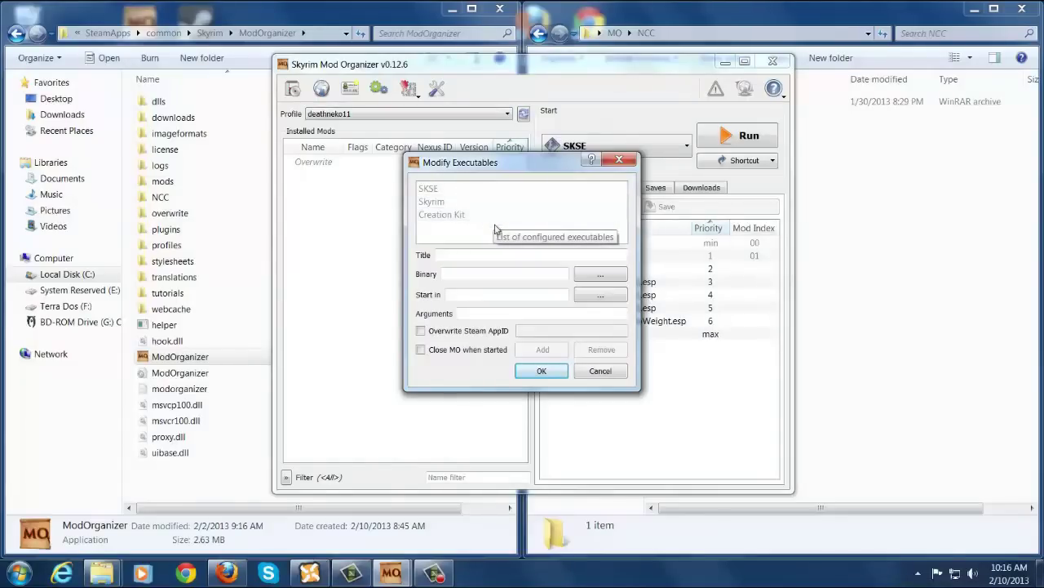
pyautogui.click(596, 280)
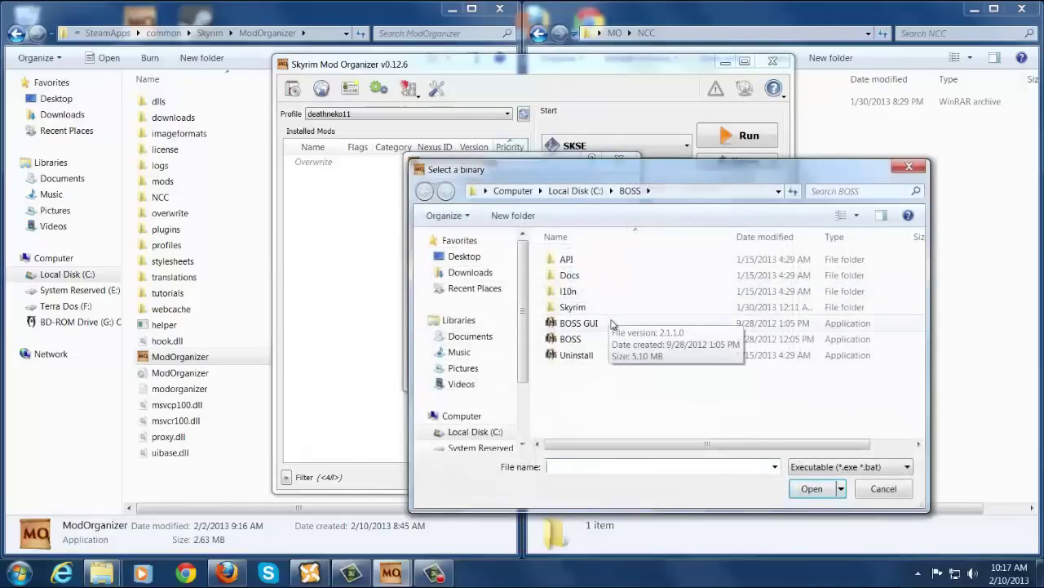
pyautogui.doubleClick(614, 323)
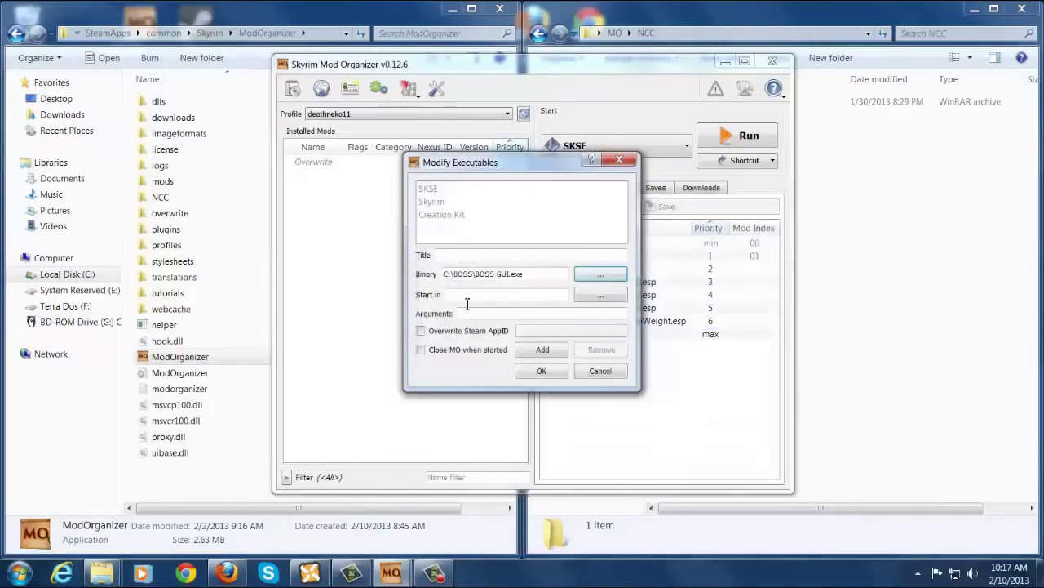
pyautogui.click(444, 255)
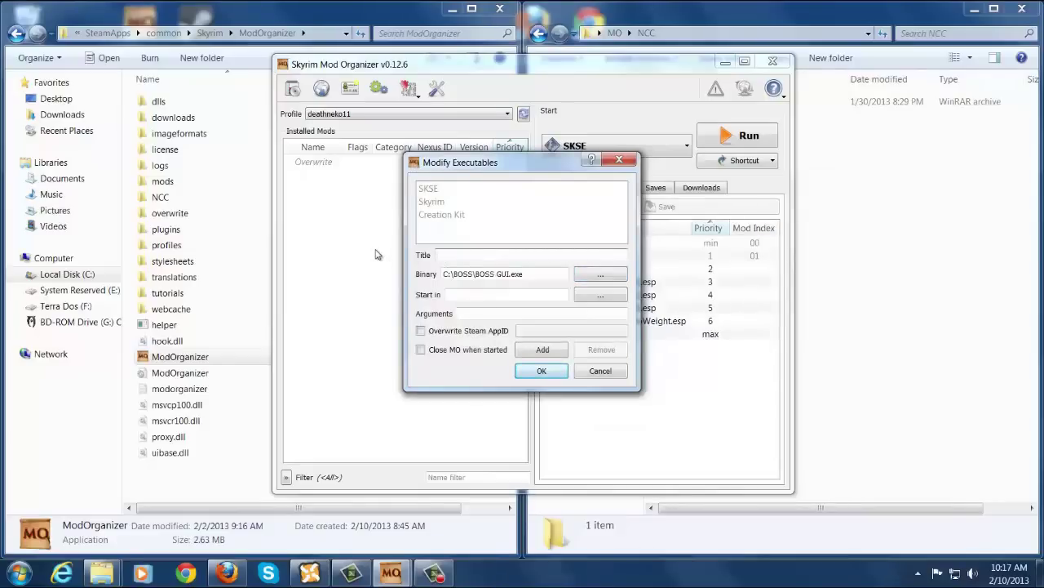
pyautogui.write('BOSS')
pyautogui.click(529, 354)
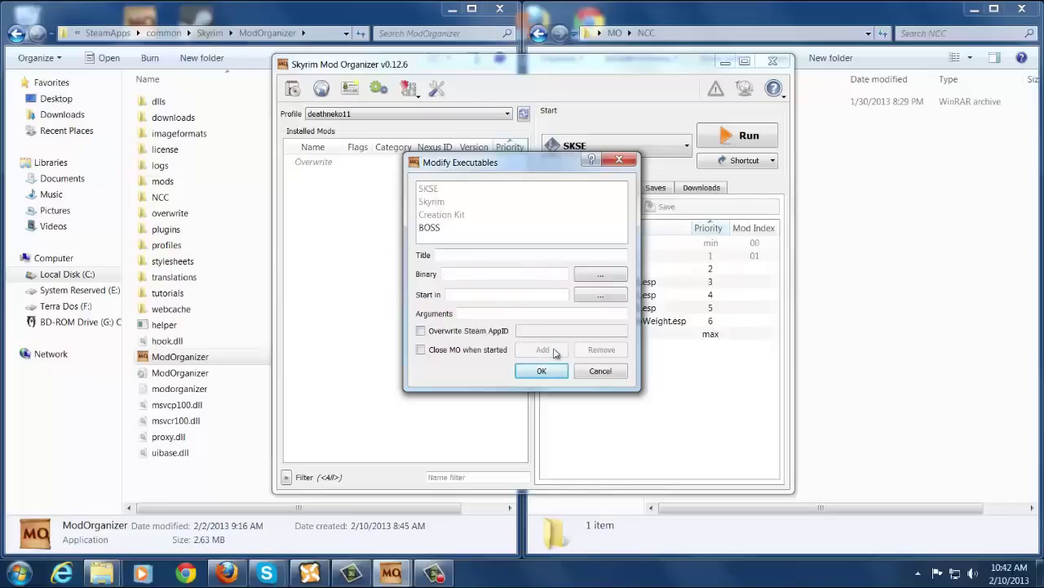
pyautogui.click(454, 228)
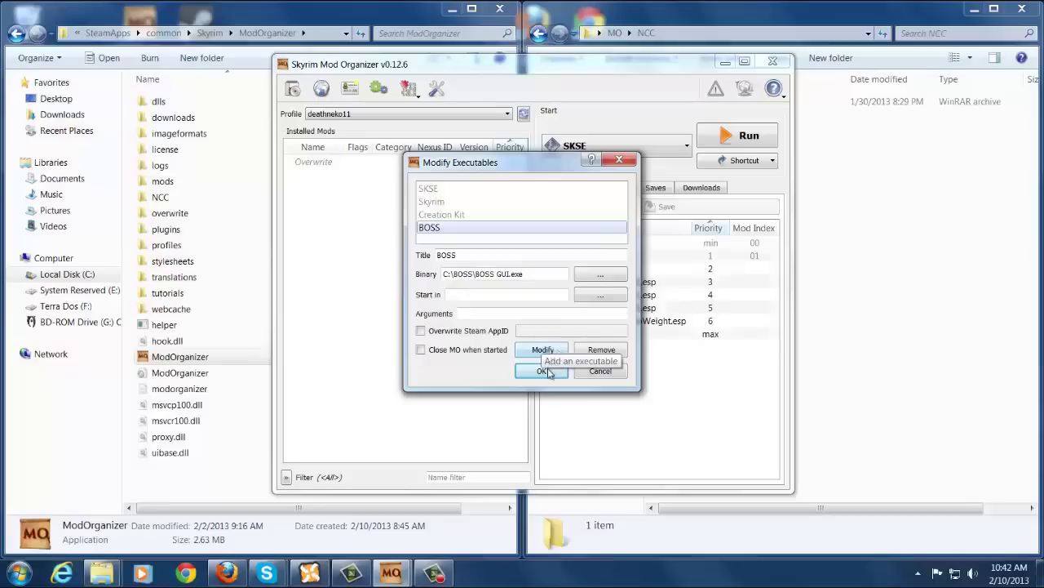
pyautogui.click(543, 372)
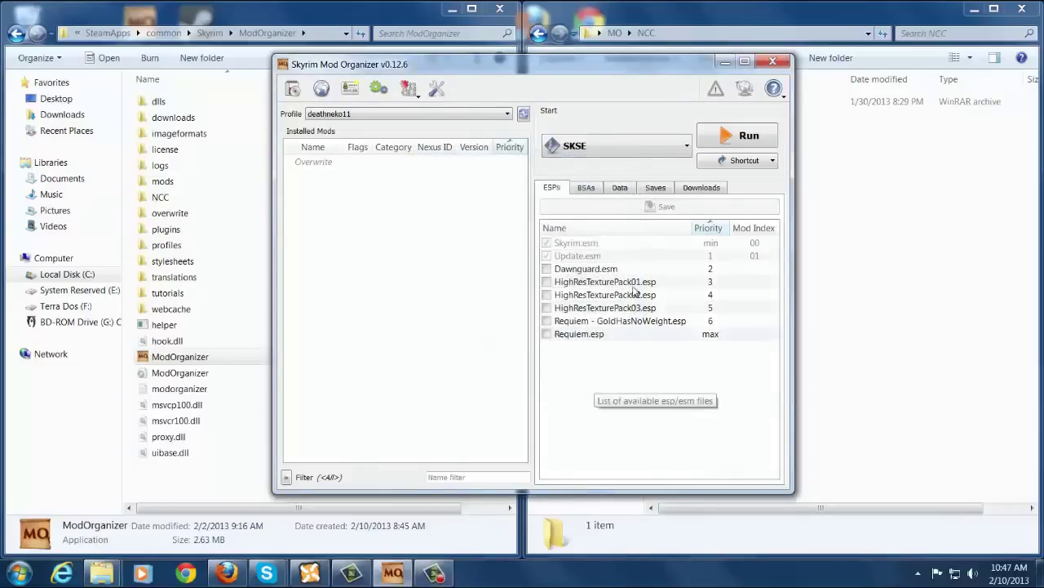
# Check the executables list, briefly pick BOSS, then set SKSE as the launch target.
pyautogui.click(607, 147)
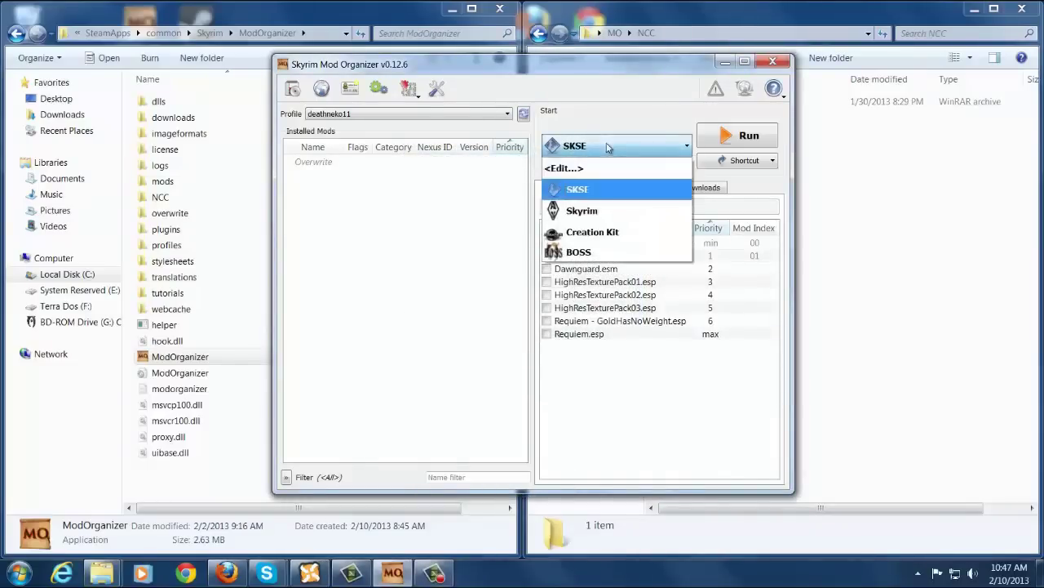
pyautogui.click(560, 169)
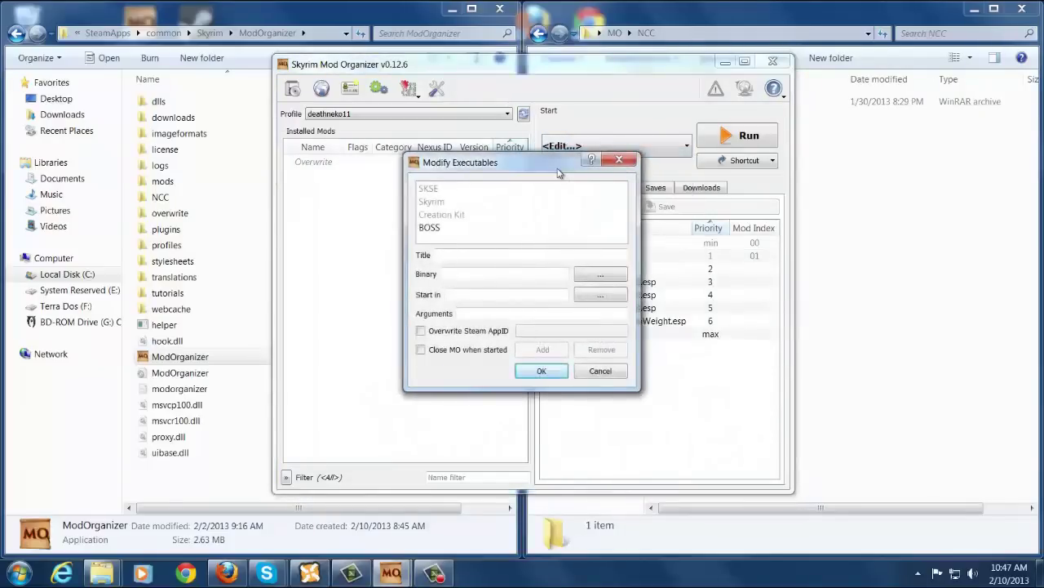
pyautogui.click(620, 166)
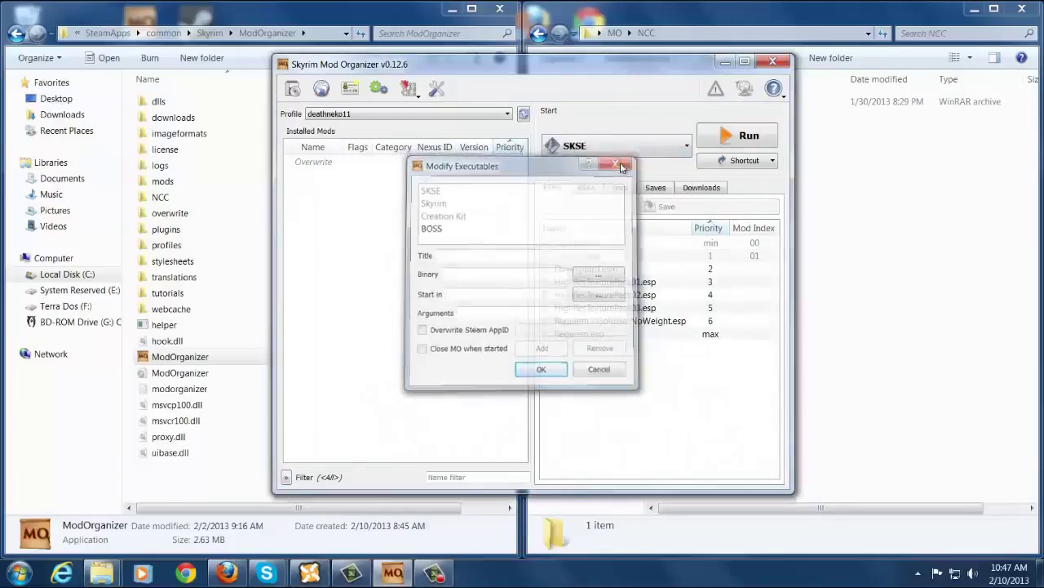
pyautogui.click(670, 151)
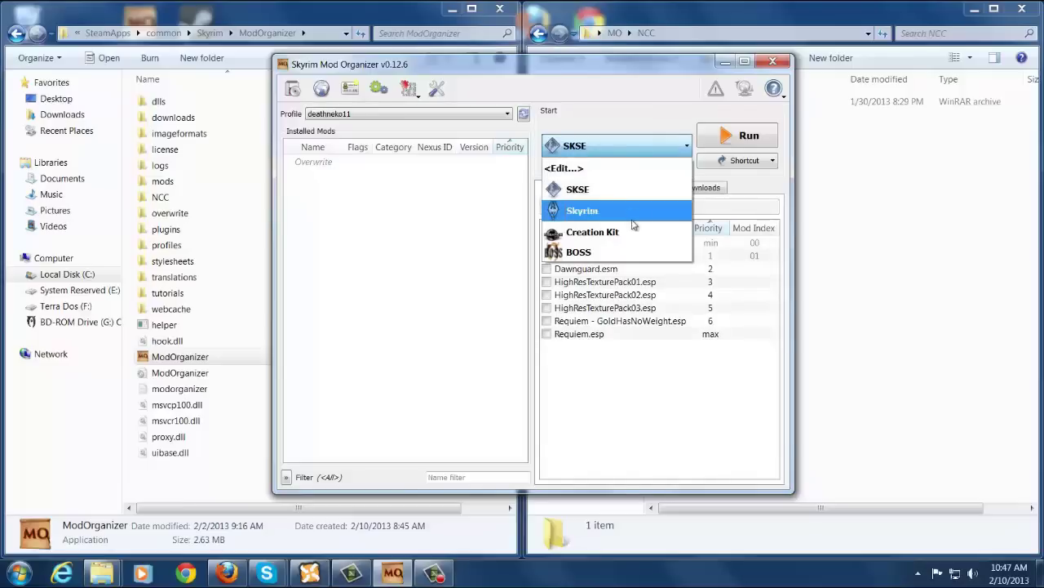
pyautogui.click(619, 251)
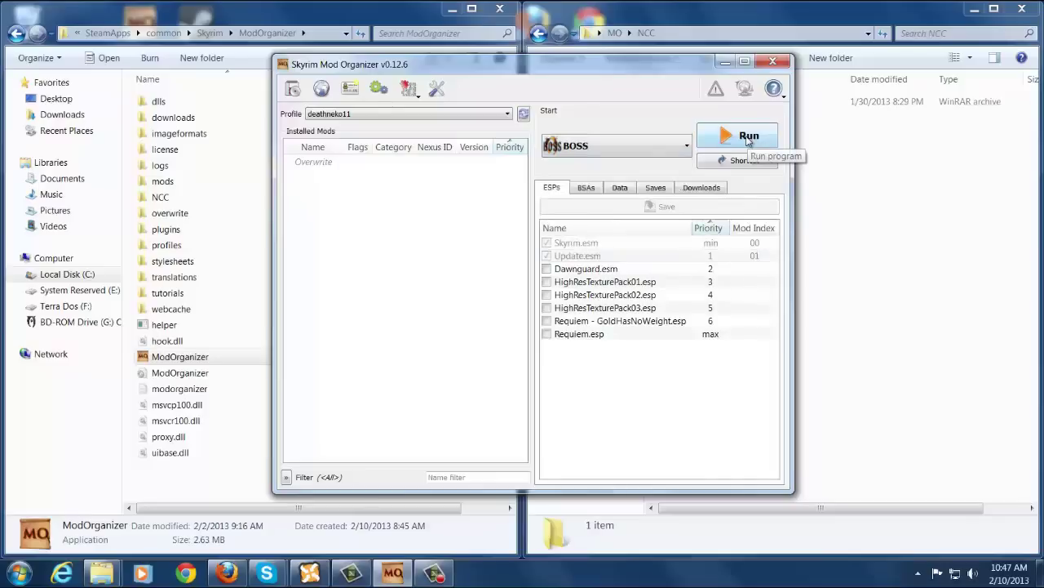
pyautogui.click(669, 145)
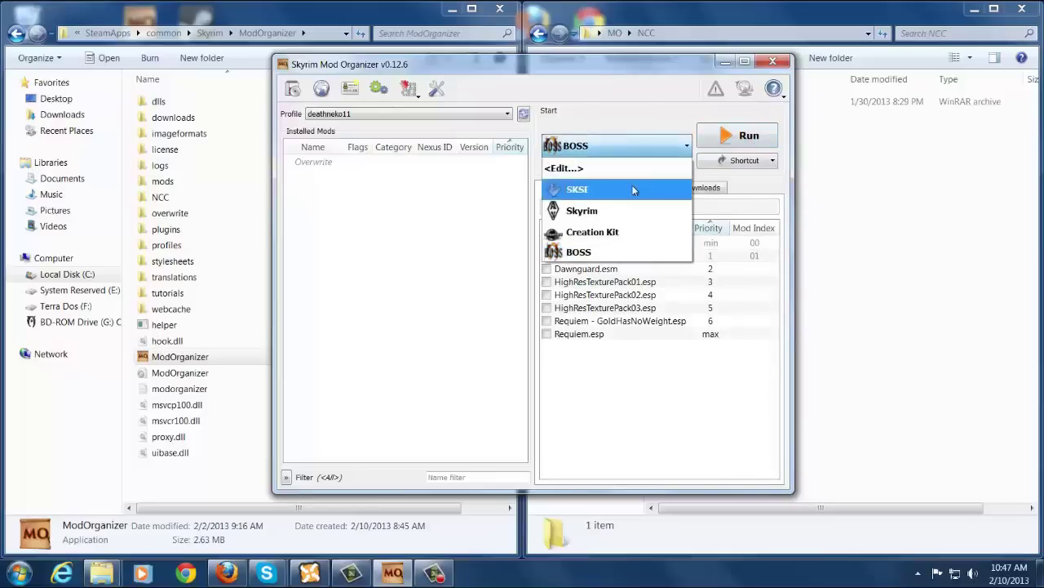
pyautogui.click(634, 189)
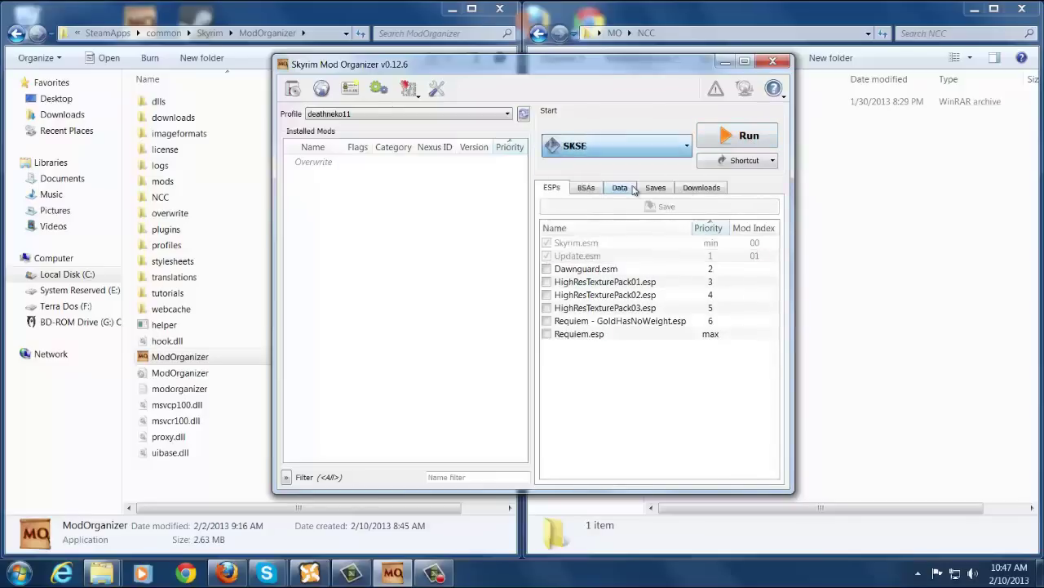
pyautogui.click(418, 100)
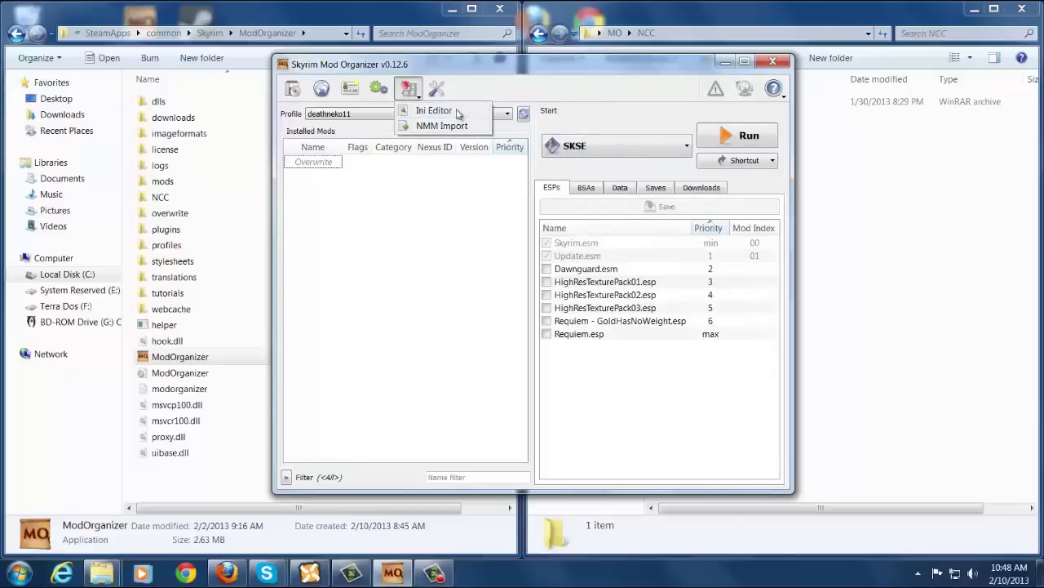
pyautogui.click(457, 114)
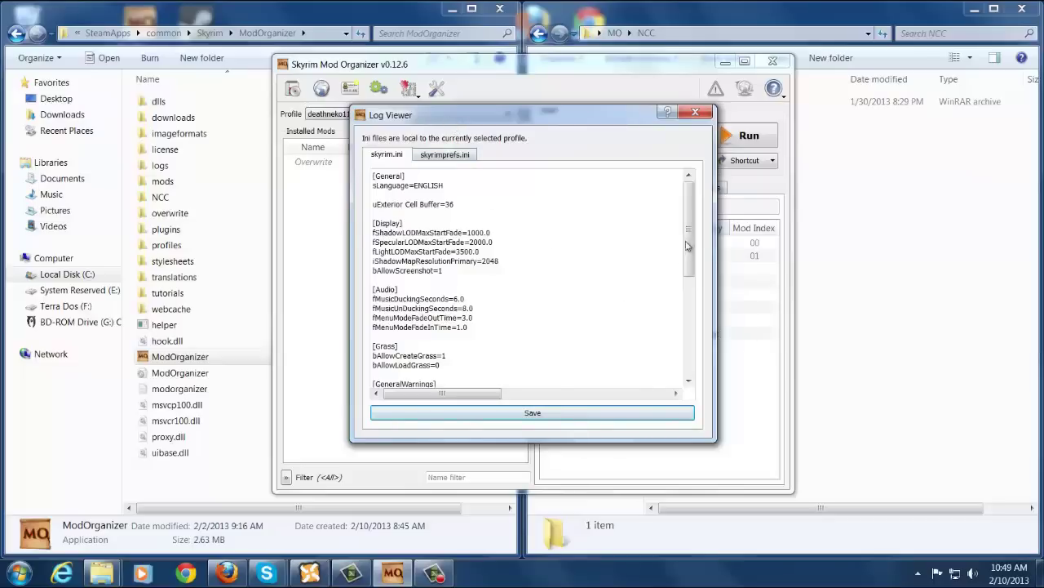
pyautogui.moveTo(690, 245)
pyautogui.mouseDown()
pyautogui.moveTo(706, 351)
pyautogui.moveTo(699, 238)
pyautogui.mouseUp()
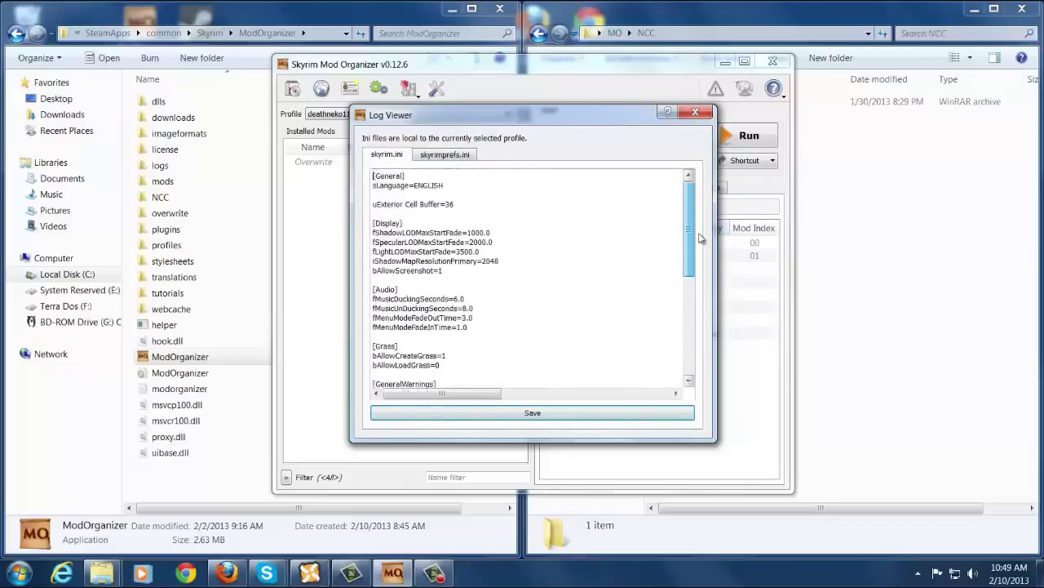
pyautogui.click(447, 156)
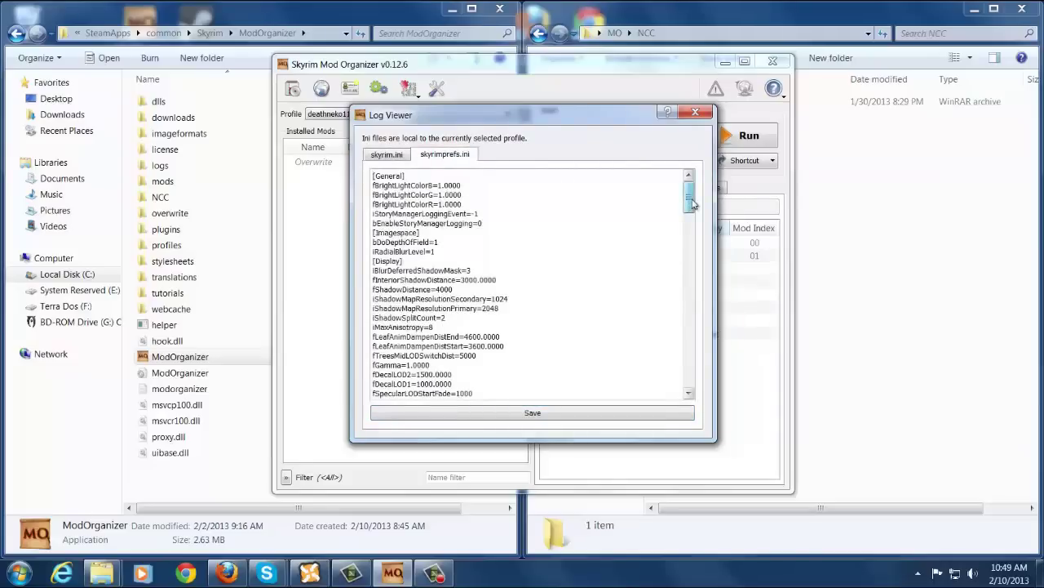
pyautogui.moveTo(692, 204)
pyautogui.mouseDown()
pyautogui.moveTo(695, 384)
pyautogui.moveTo(688, 192)
pyautogui.mouseUp()
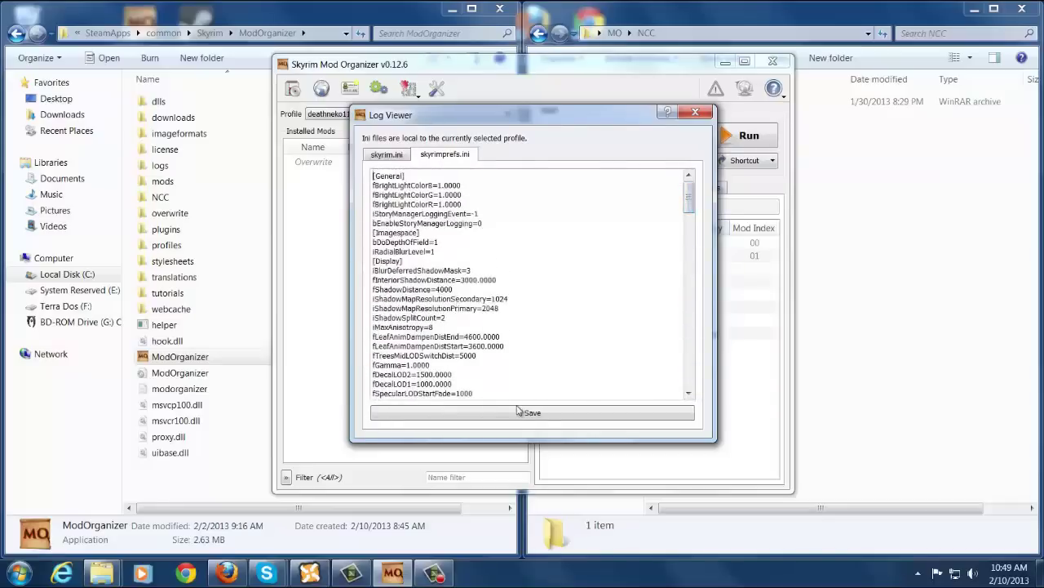
pyautogui.click(695, 114)
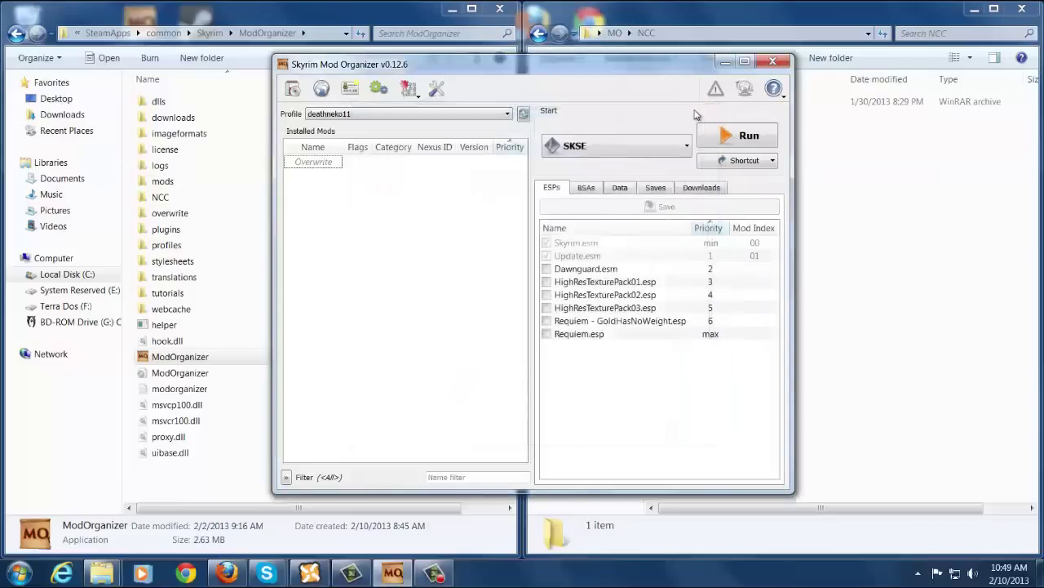
pyautogui.click(411, 89)
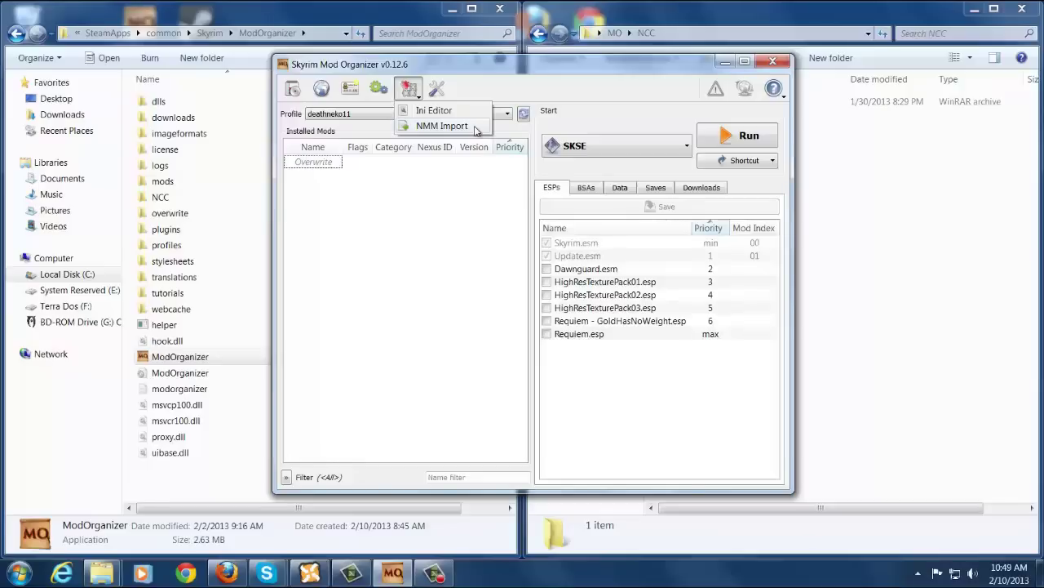
pyautogui.click(476, 128)
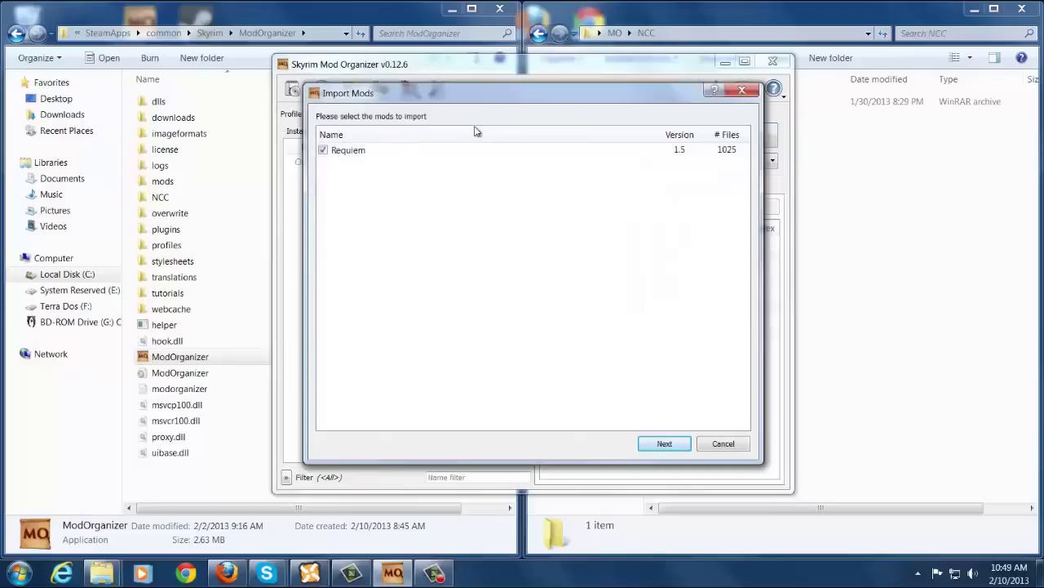
pyautogui.click(363, 153)
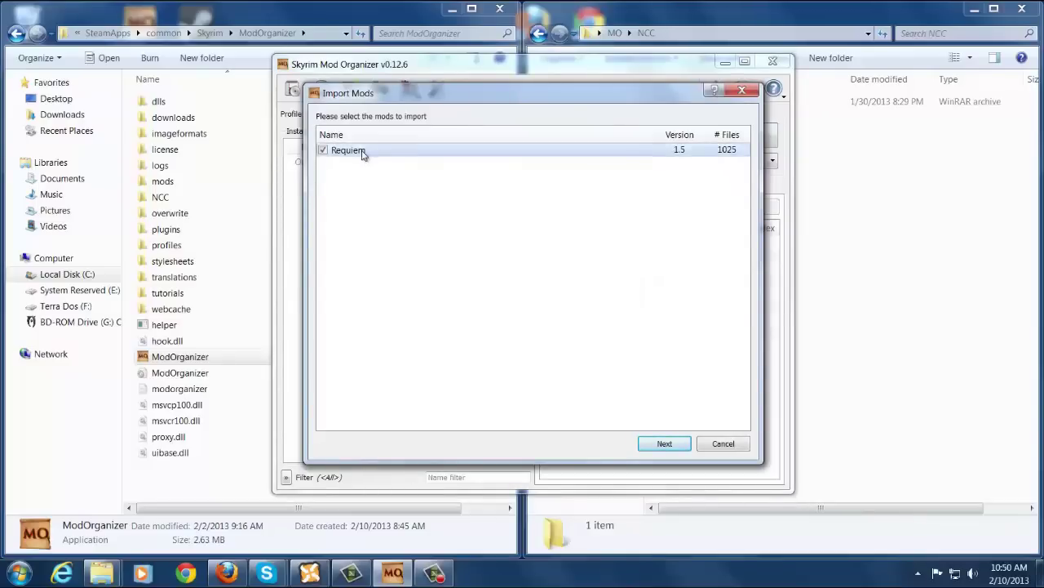
pyautogui.click(663, 444)
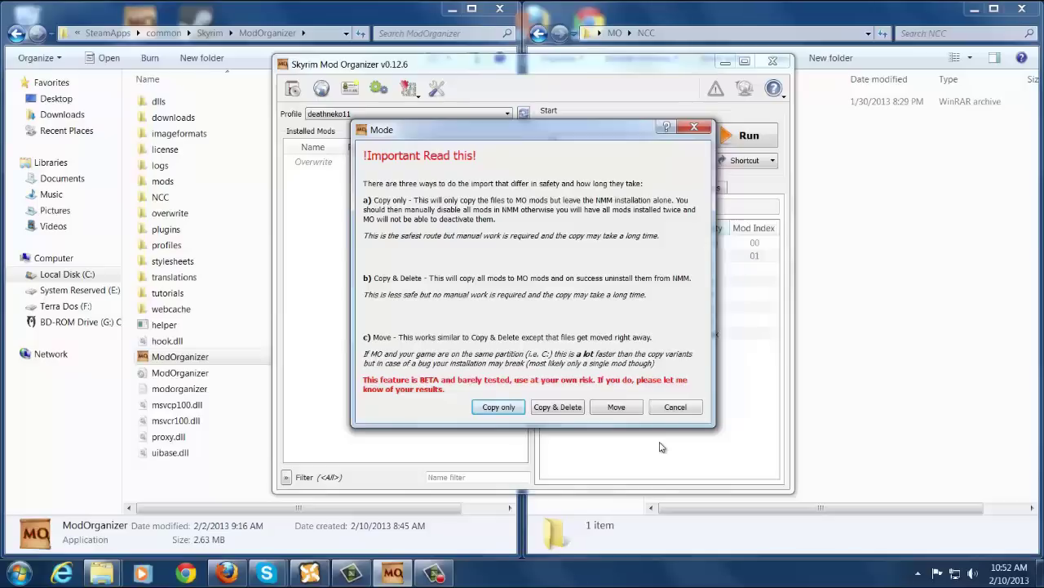
pyautogui.click(673, 407)
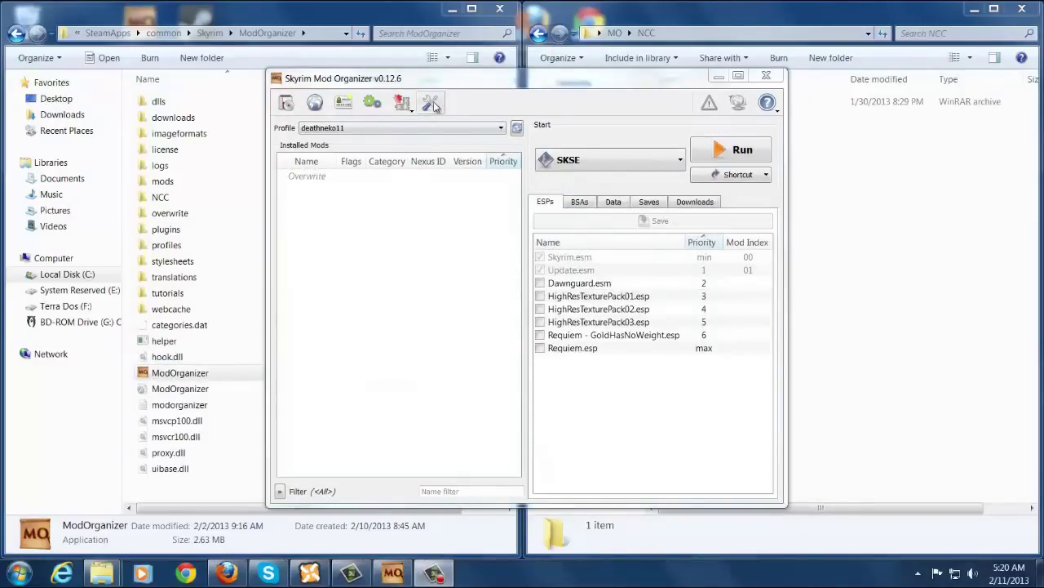
# Keep English as the language and apply the dark.qss style.
pyautogui.click(431, 103)
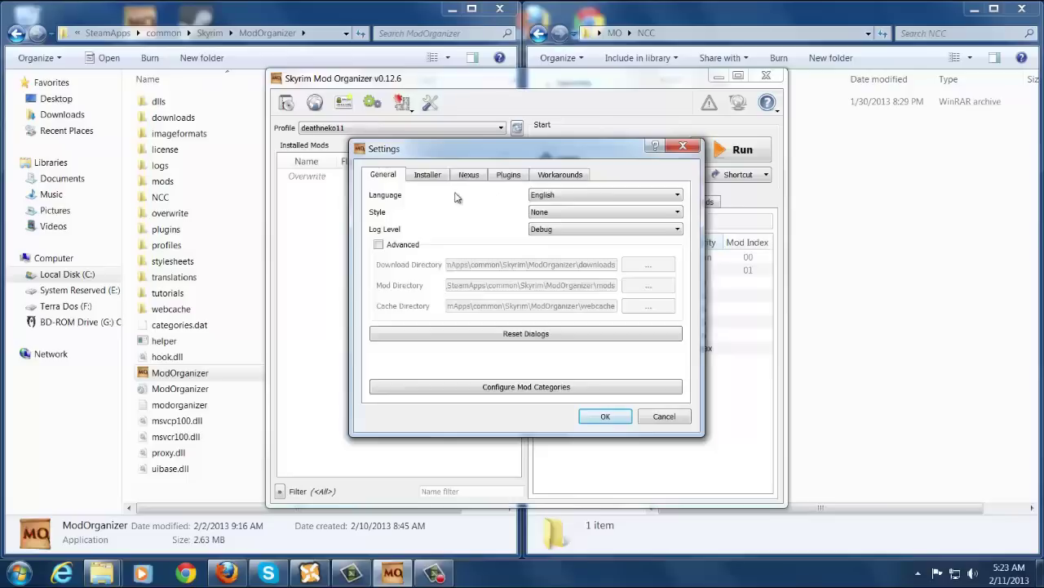
pyautogui.click(579, 195)
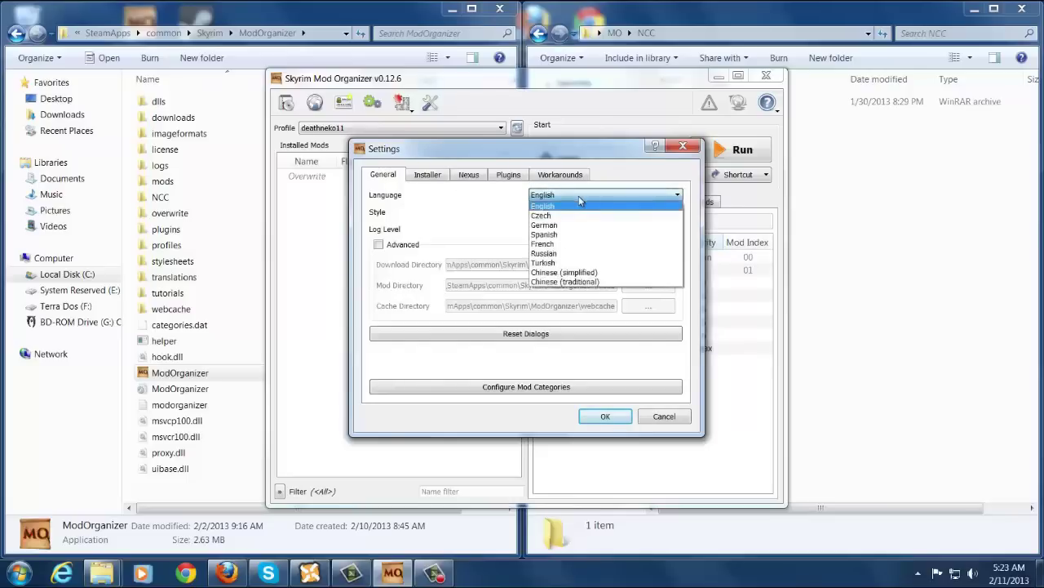
pyautogui.click(501, 197)
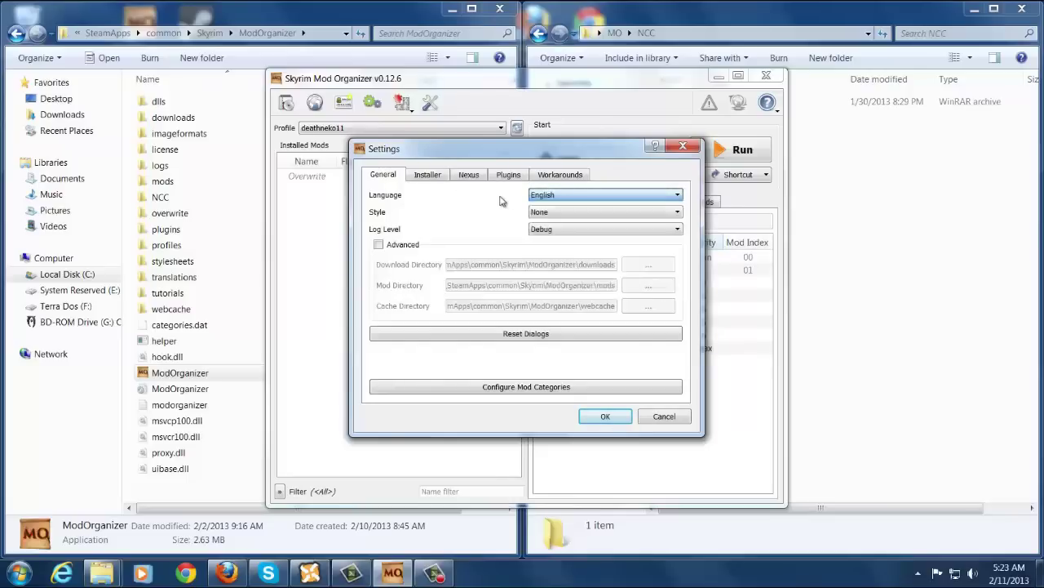
pyautogui.click(569, 214)
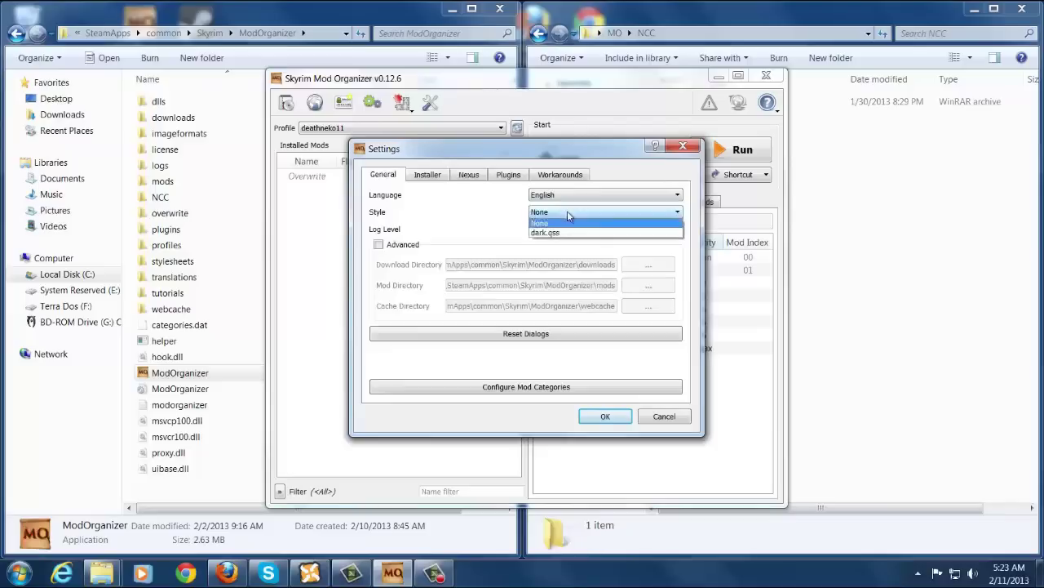
pyautogui.click(551, 230)
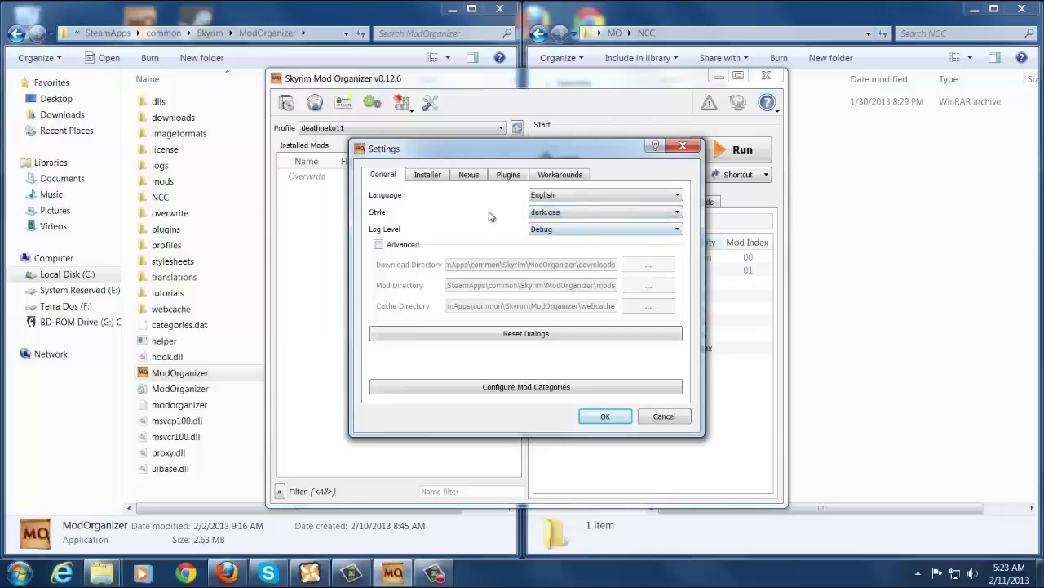
pyautogui.click(606, 415)
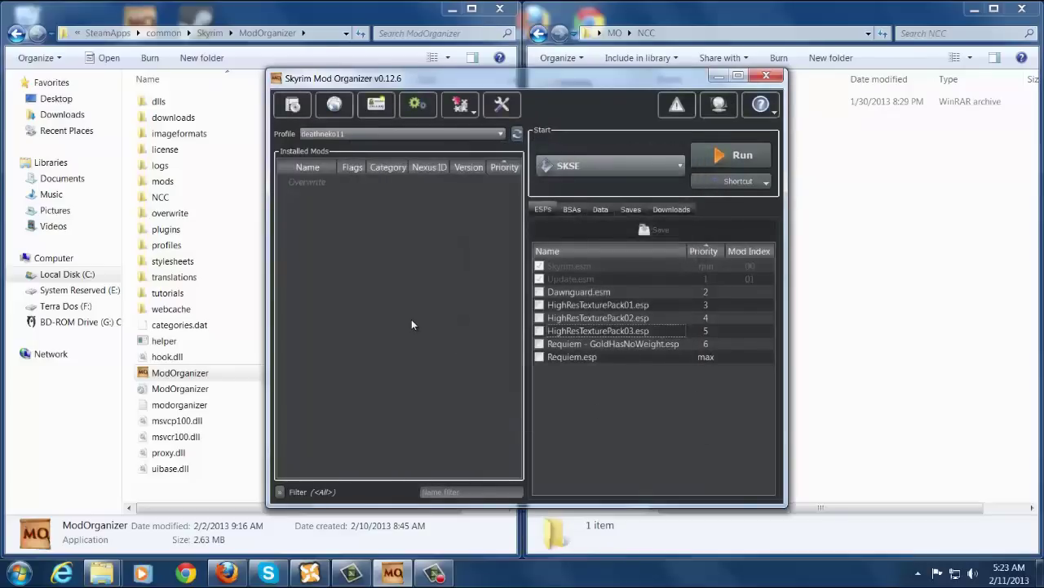
# Restore the interface style to None (default light style).
pyautogui.click(493, 111)
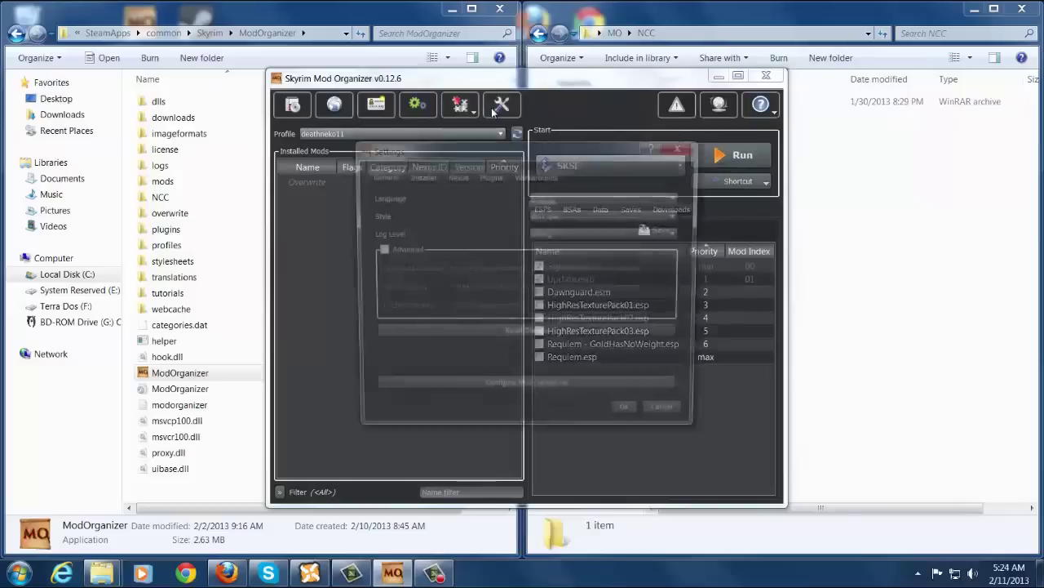
pyautogui.click(558, 216)
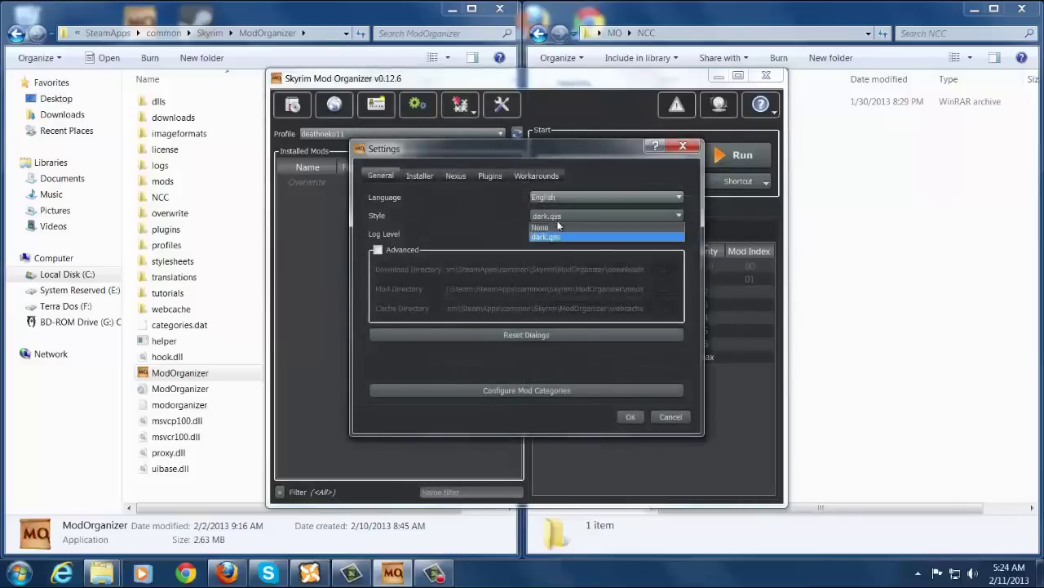
pyautogui.click(559, 226)
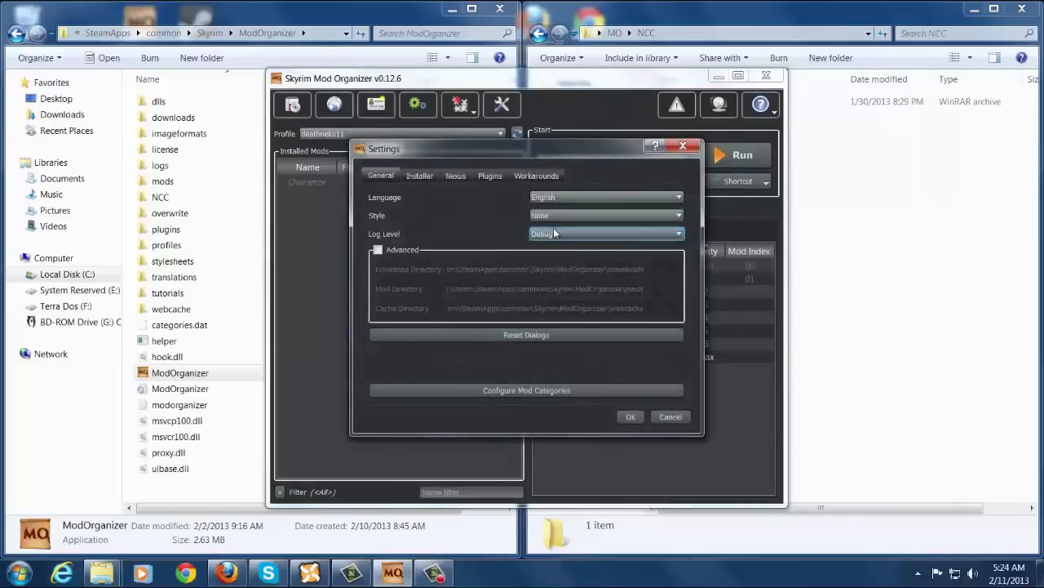
pyautogui.click(626, 418)
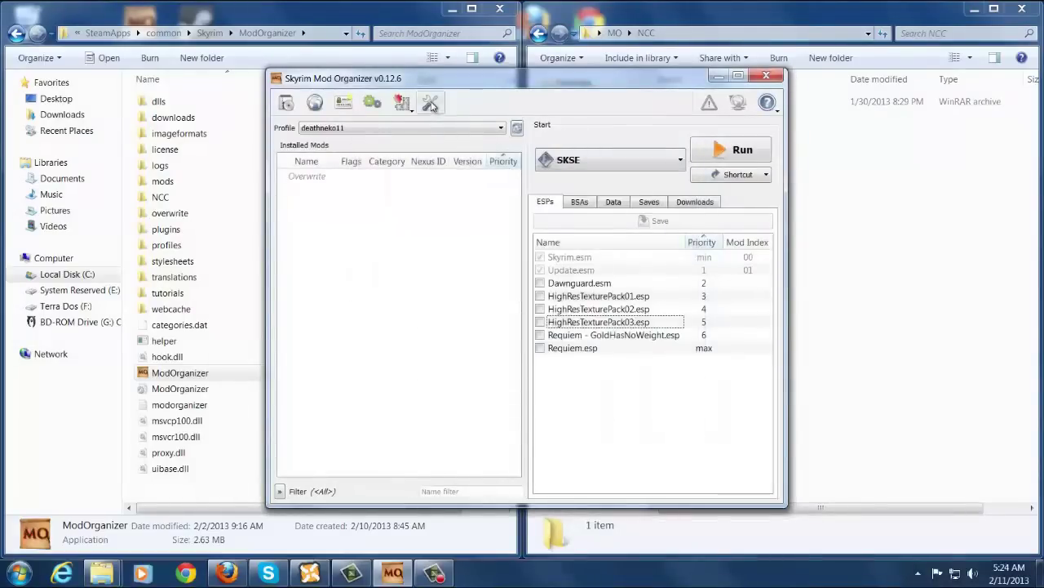
# In Settings, keep Debug log level and toggle Advanced on, then off again.
pyautogui.click(430, 103)
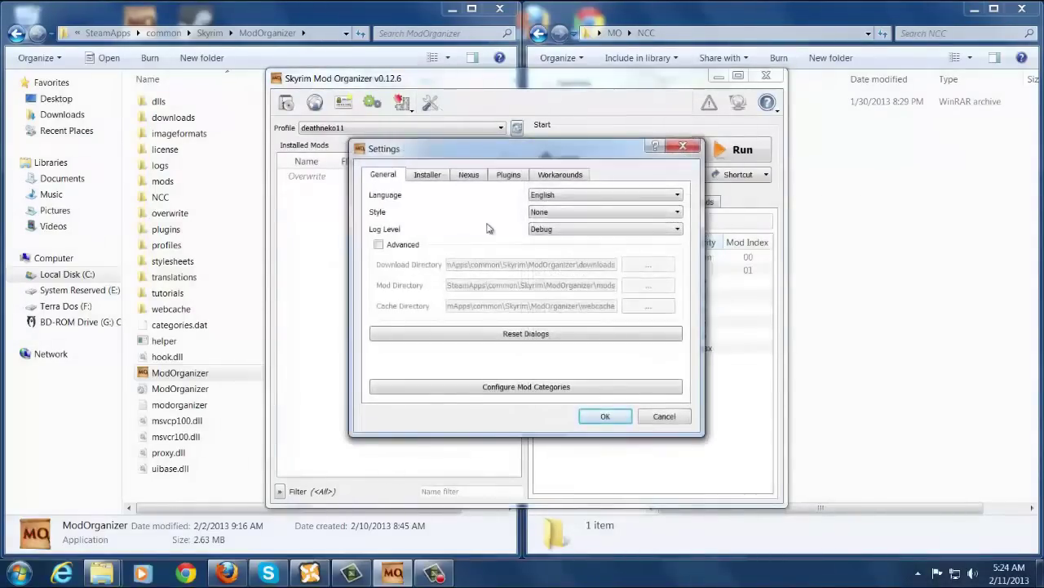
pyautogui.click(577, 231)
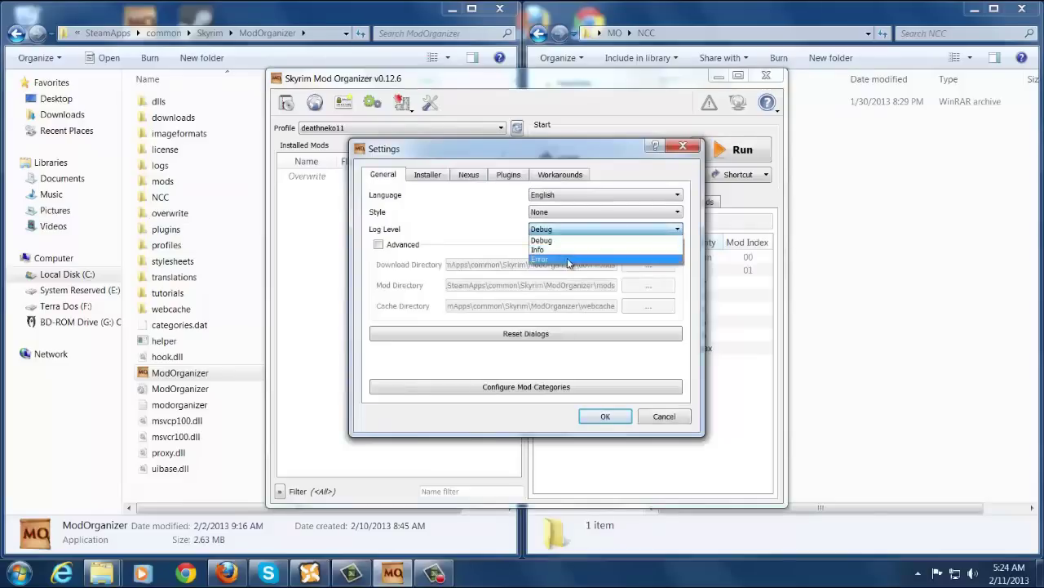
pyautogui.click(434, 234)
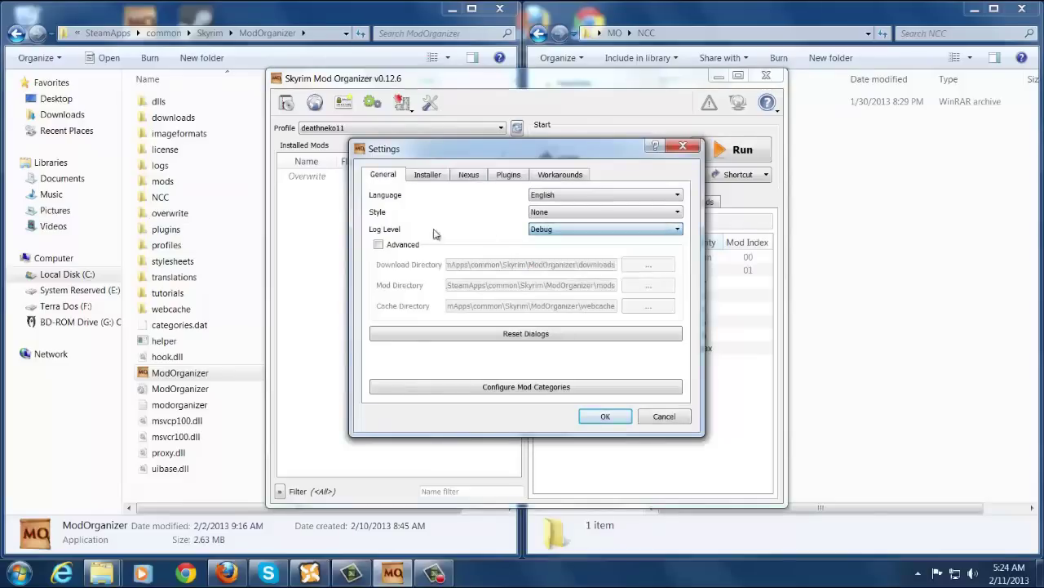
pyautogui.click(378, 244)
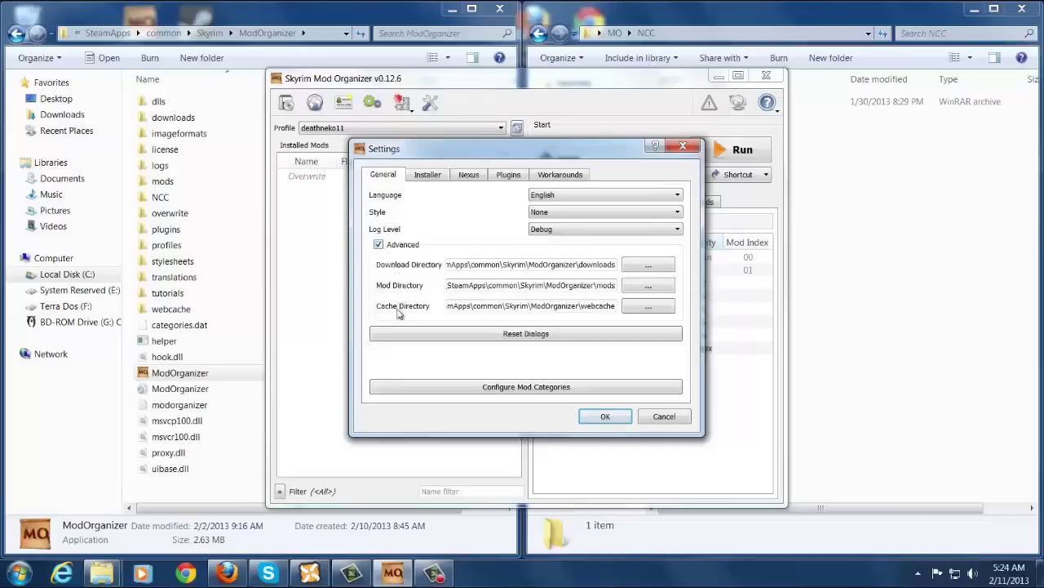
pyautogui.click(379, 247)
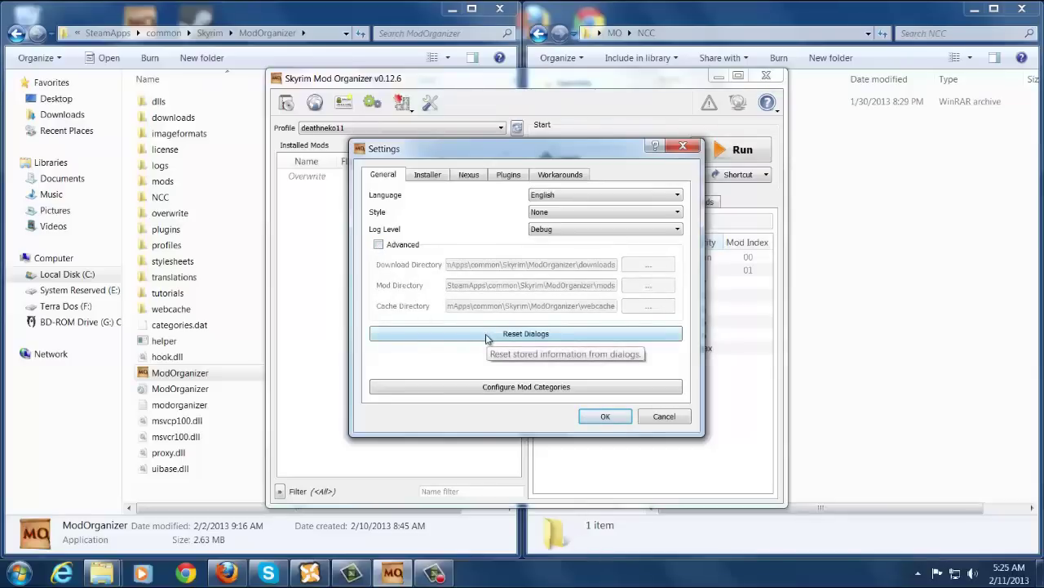
# Review the 22-entry mod Categories list, close it unchanged, and reopen Settings on General.
pyautogui.click(469, 390)
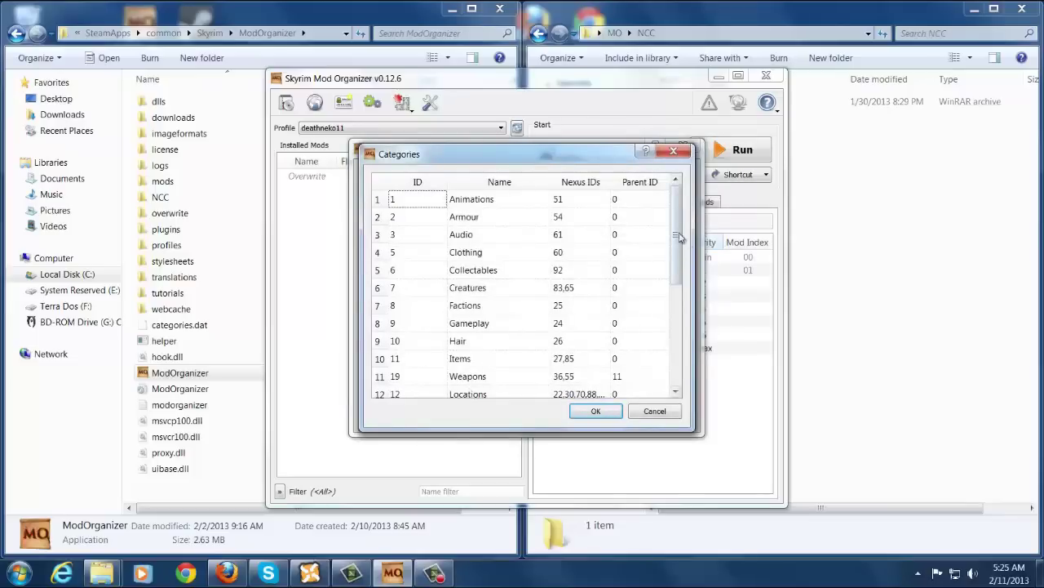
pyautogui.moveTo(675, 245); pyautogui.dragTo(676, 347)
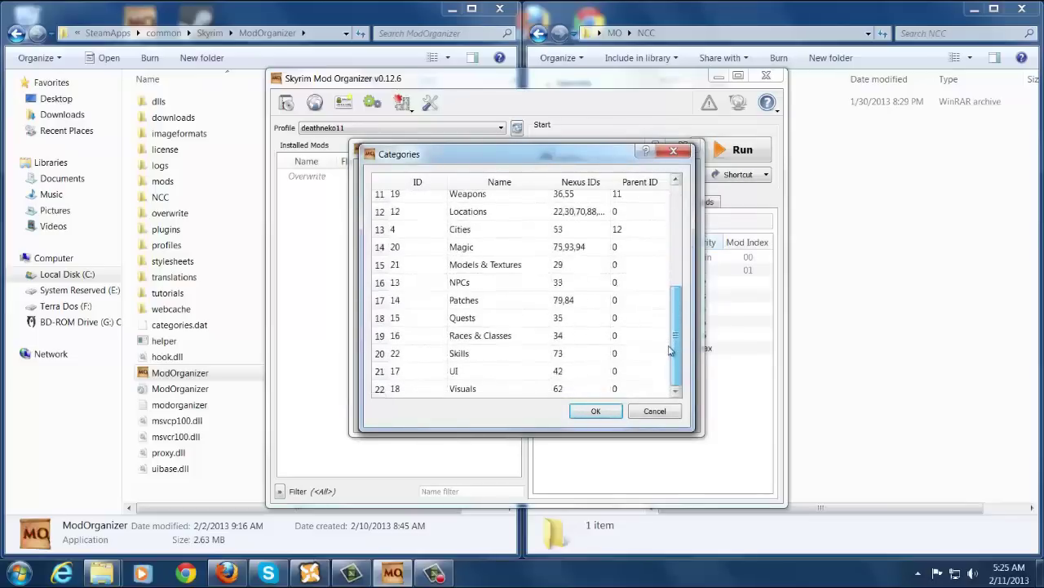
pyautogui.click(596, 411)
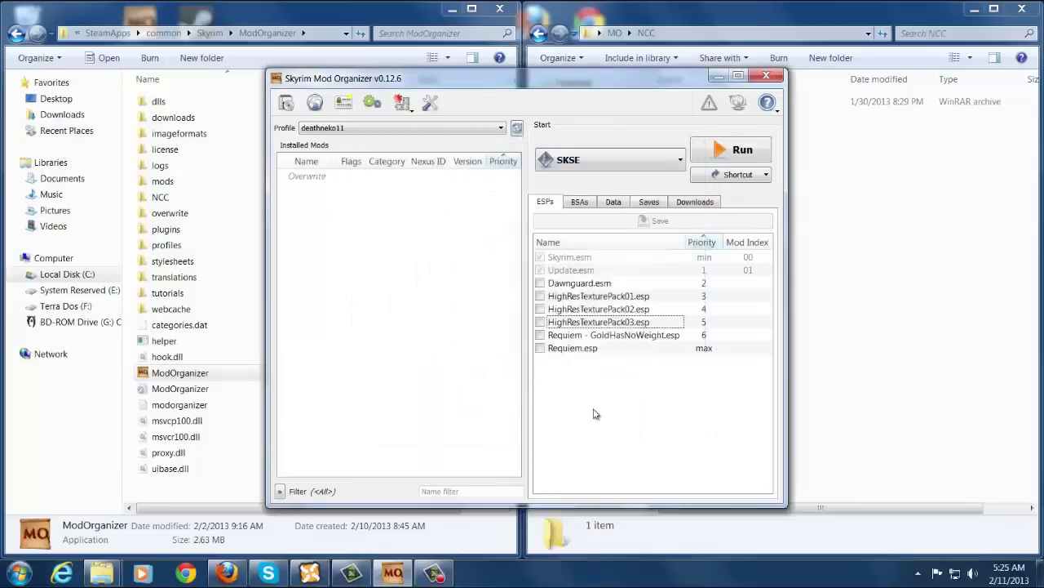
pyautogui.click(439, 101)
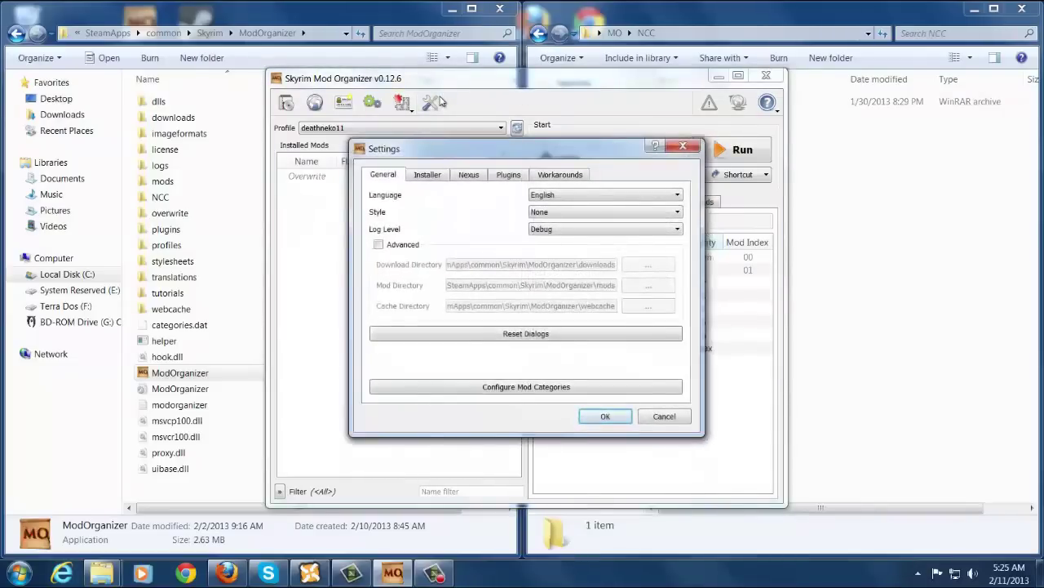
# Tick 'Prefer integrated fomod installer' on the Installer tab, save, and reopen the installer settings.
pyautogui.click(438, 176)
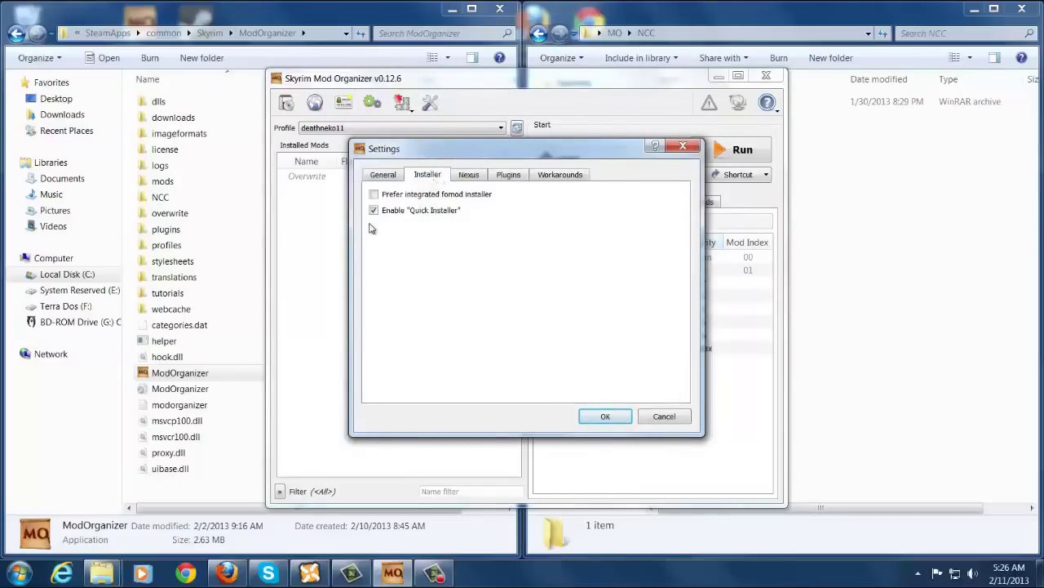
pyautogui.moveTo(399, 219)
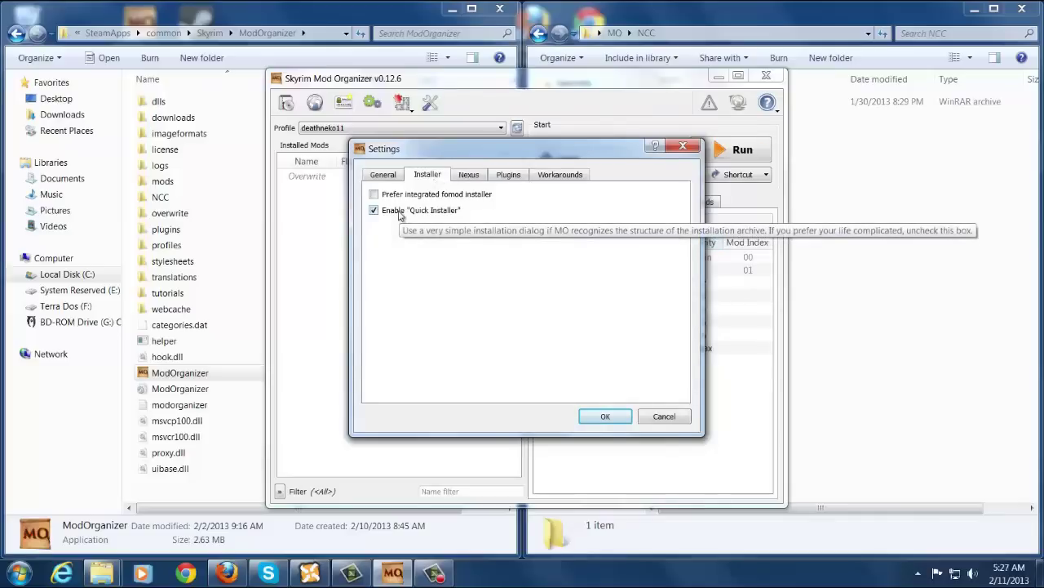
pyautogui.moveTo(393, 199)
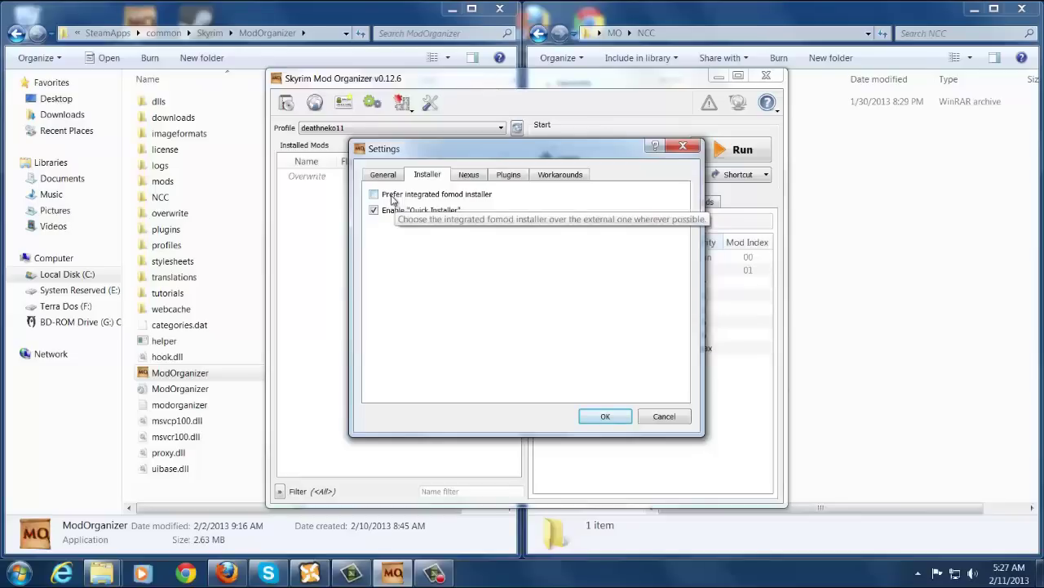
pyautogui.click(373, 195)
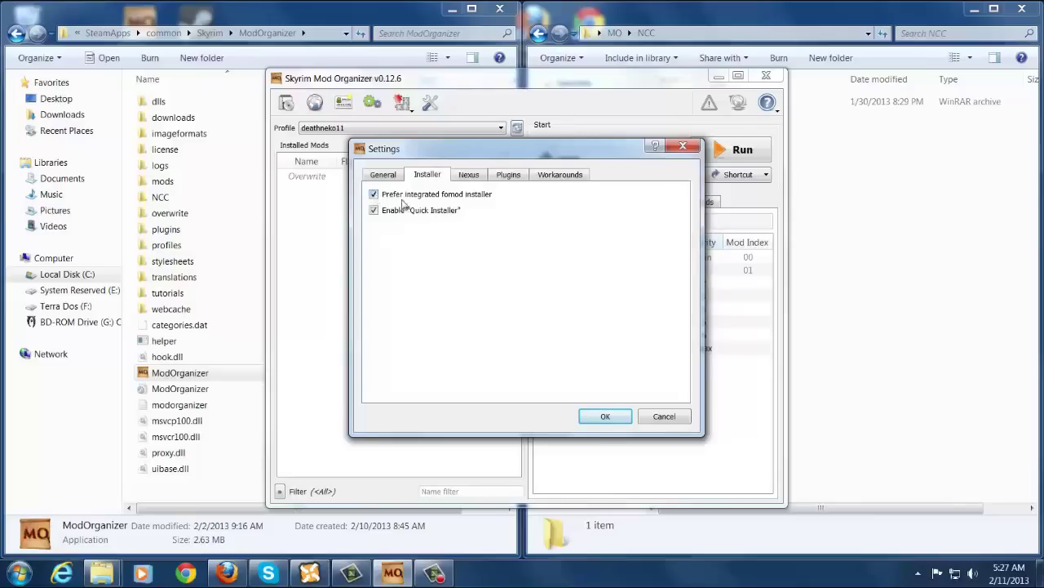
pyautogui.click(603, 417)
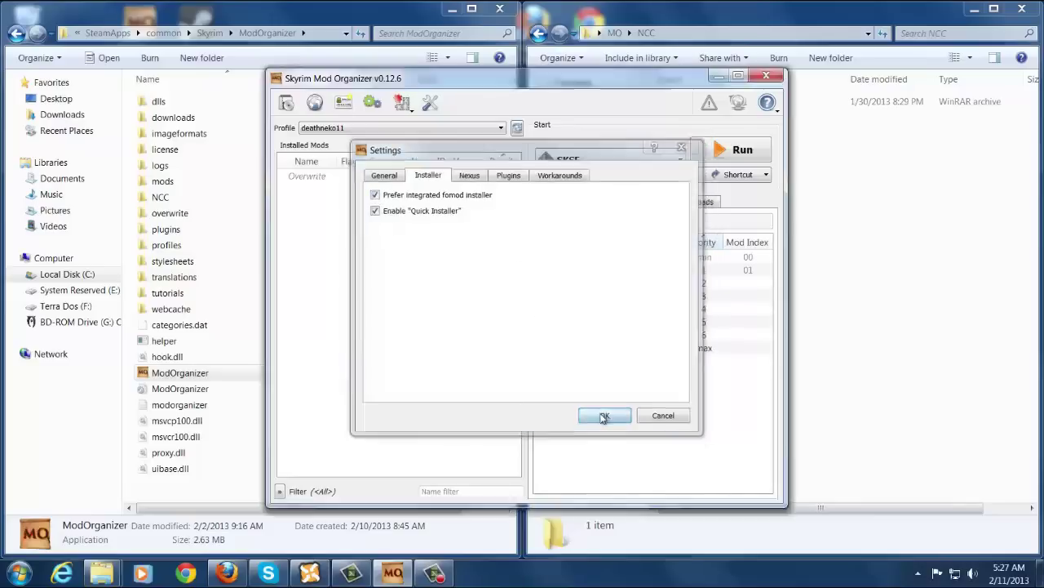
pyautogui.click(429, 105)
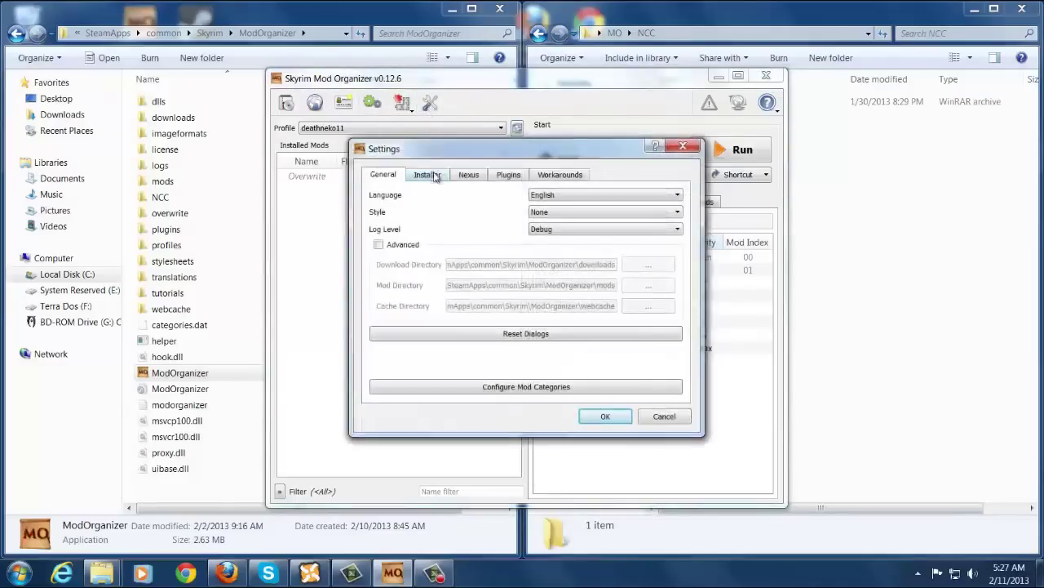
pyautogui.click(428, 174)
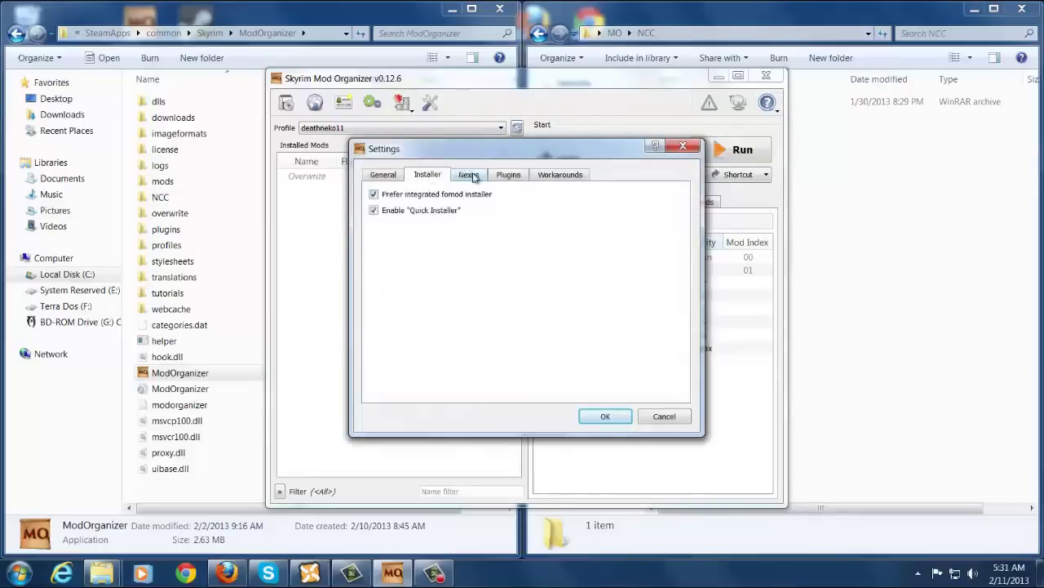
# Turn on Nexus automatic log-in and enter the account username and password.
pyautogui.click(472, 175)
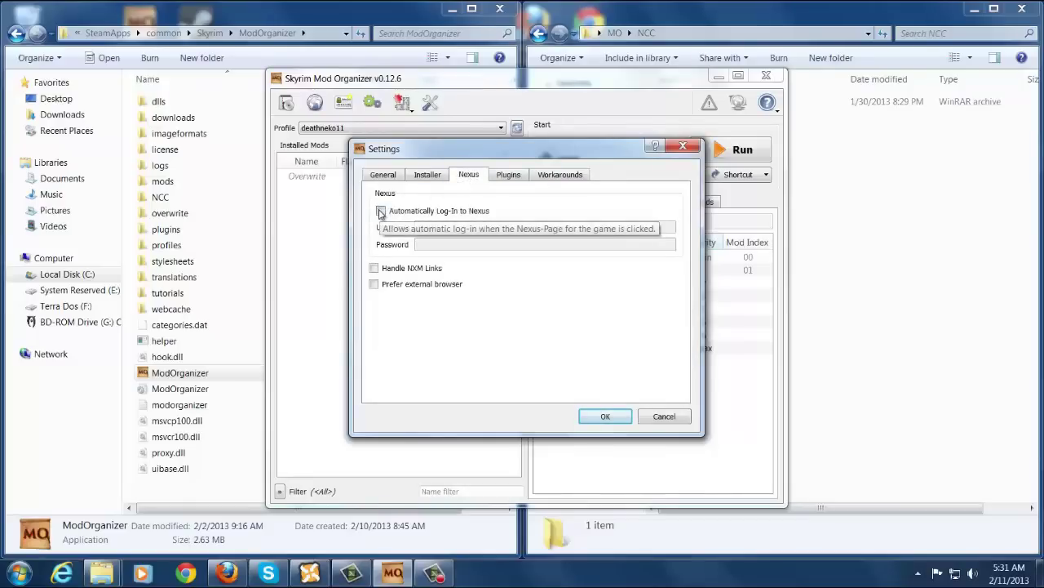
pyautogui.click(380, 211)
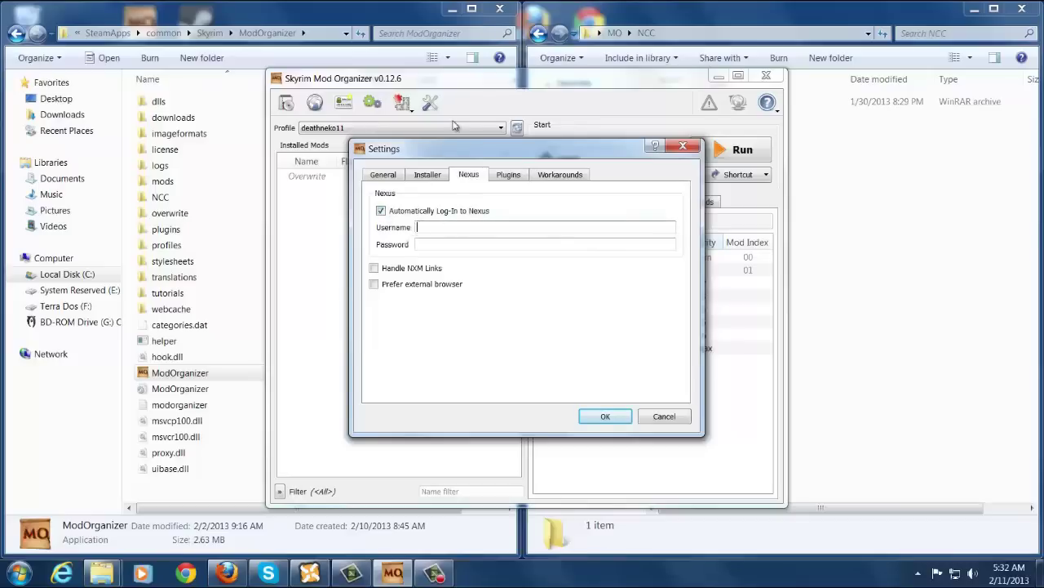
pyautogui.write('deathneko11')
pyautogui.press('Tab')
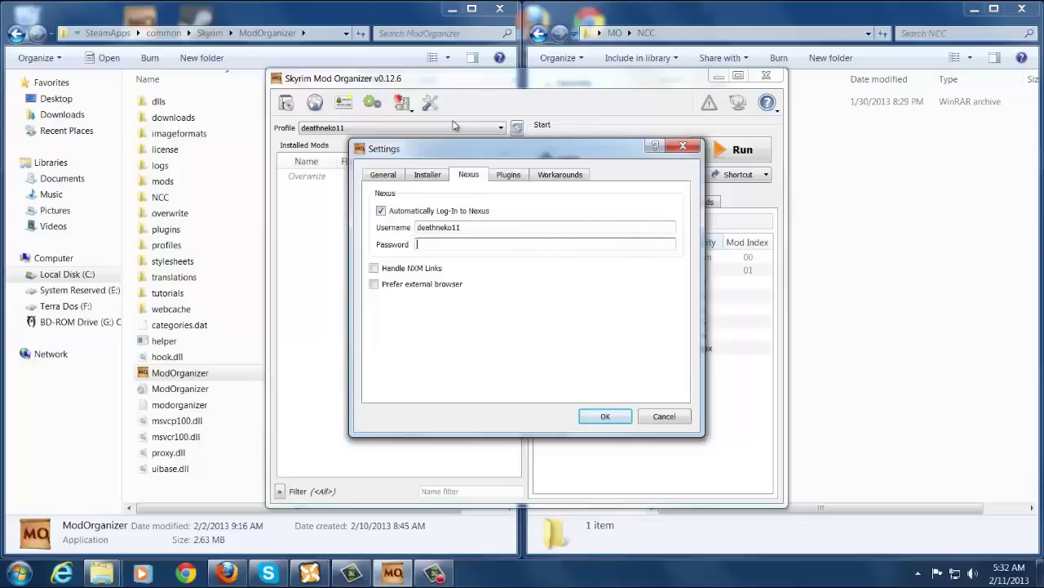
pyautogui.write('••••••••••••')
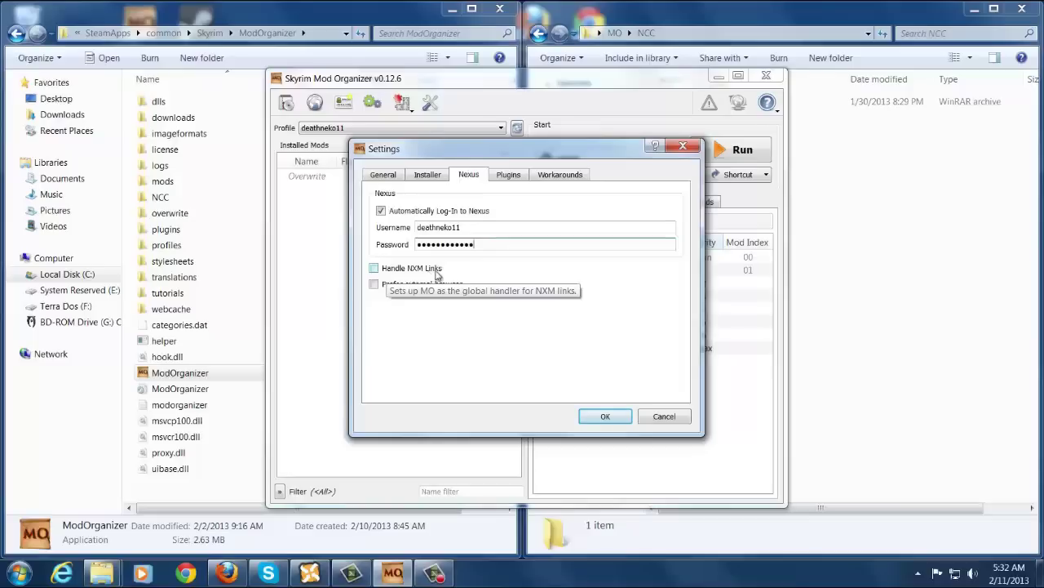
# Enable Handle NXM Links and Prefer external browser, then view the Plugins list.
pyautogui.click(375, 269)
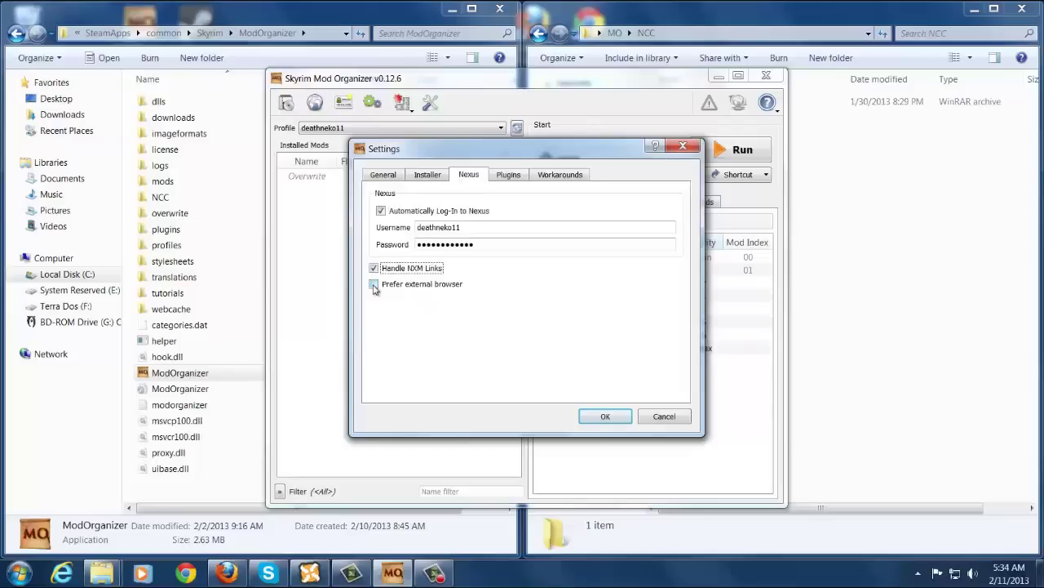
pyautogui.click(374, 285)
pyautogui.click(373, 285)
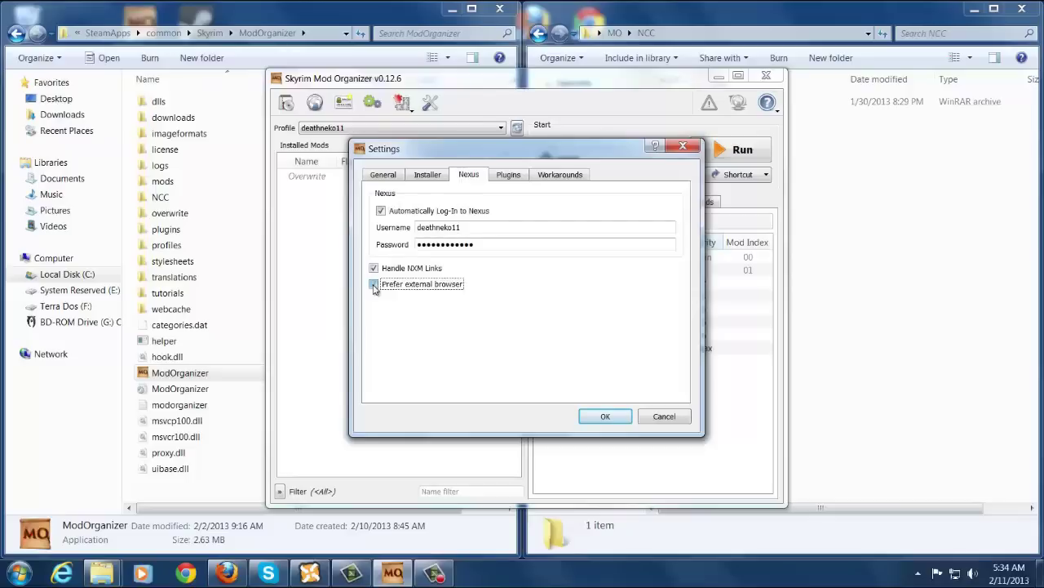
pyautogui.click(511, 176)
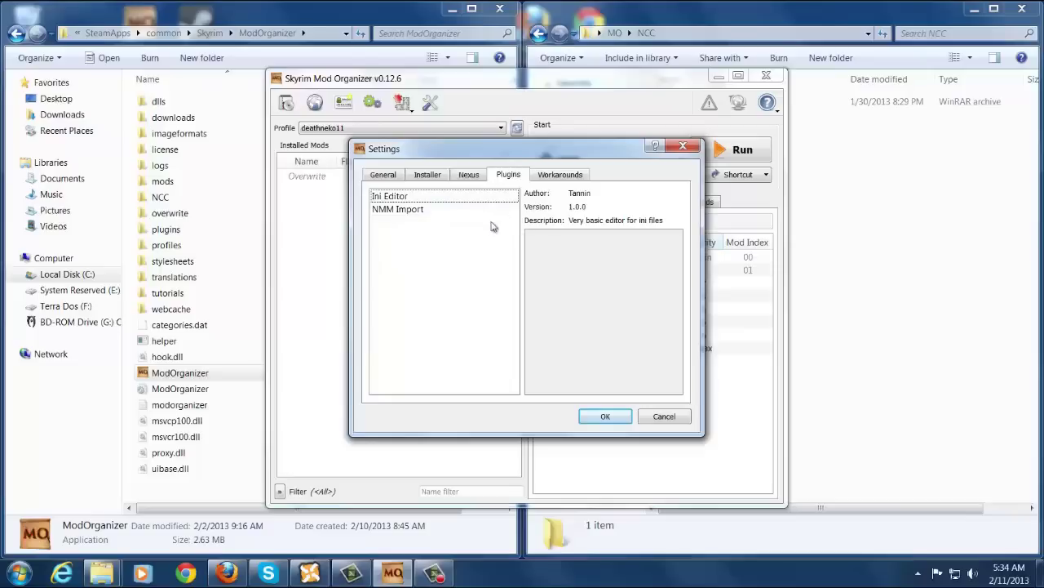
# On the Workarounds tab, keep the Load Mechanism set to Mod Organizer.
pyautogui.click(560, 176)
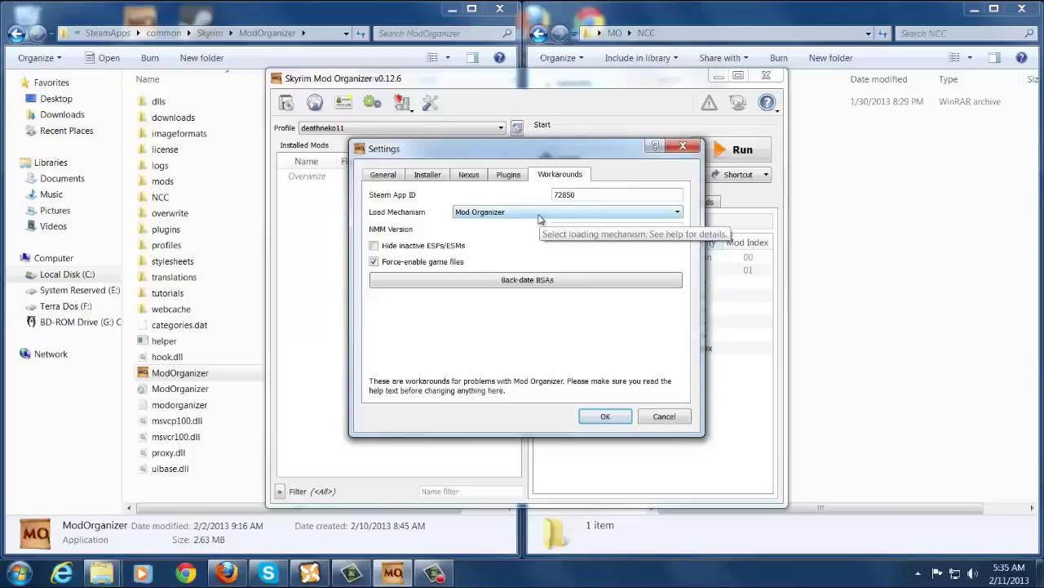
pyautogui.click(538, 214)
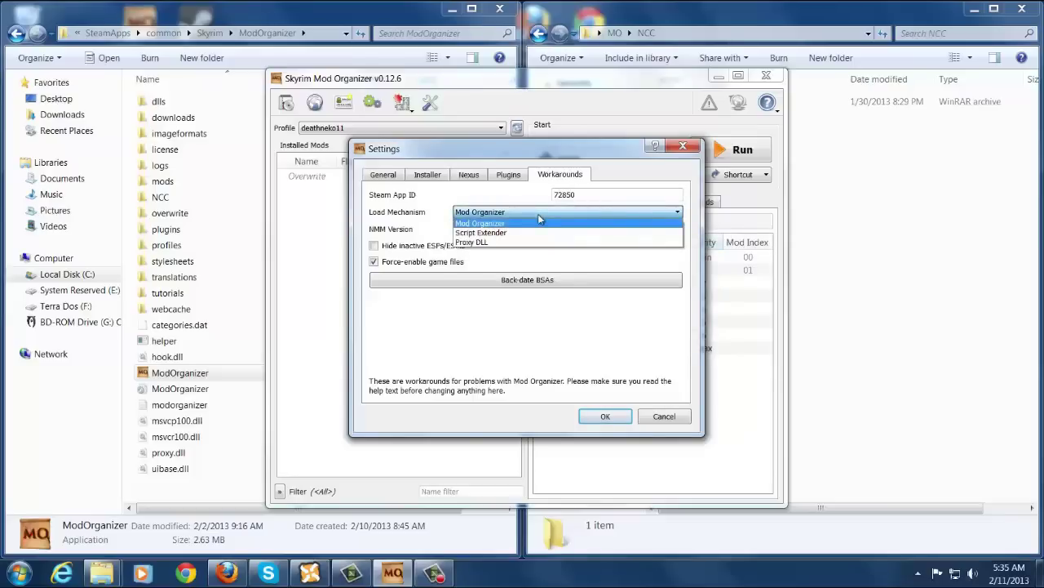
pyautogui.click(538, 214)
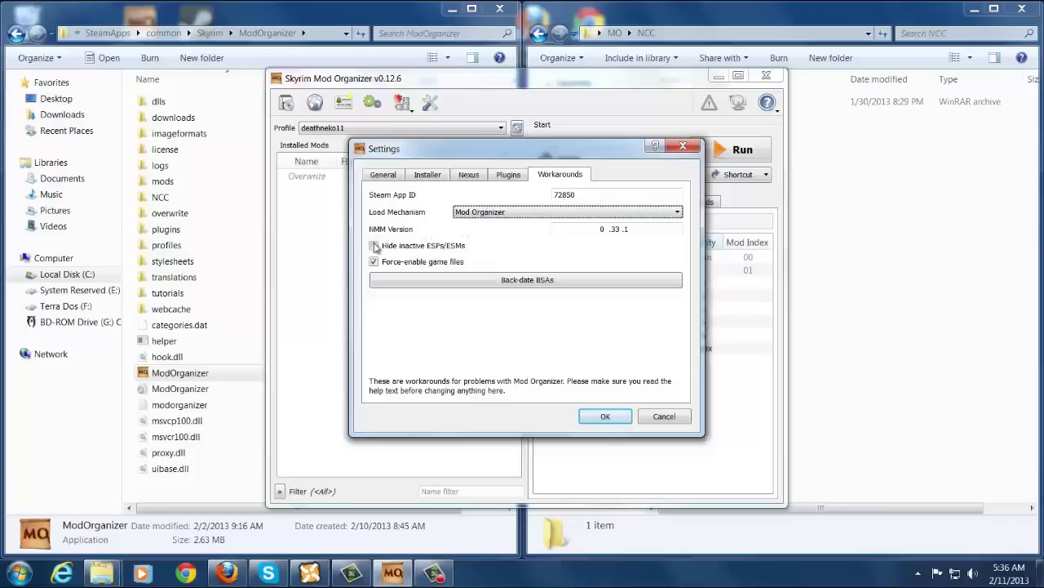
pyautogui.moveTo(396, 250)
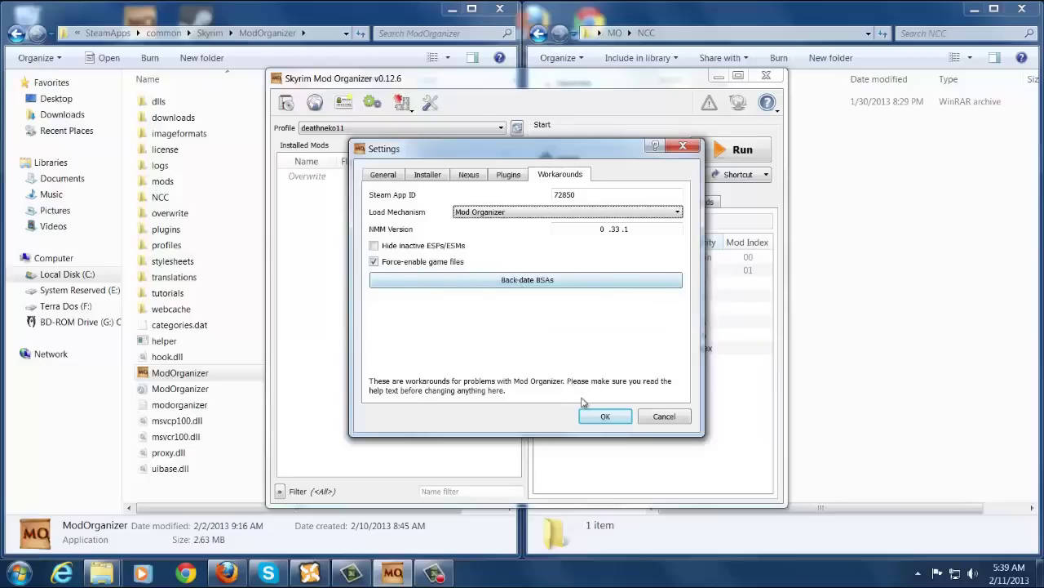
# Save the settings and open the built-in Nexus browser maximized.
pyautogui.click(604, 416)
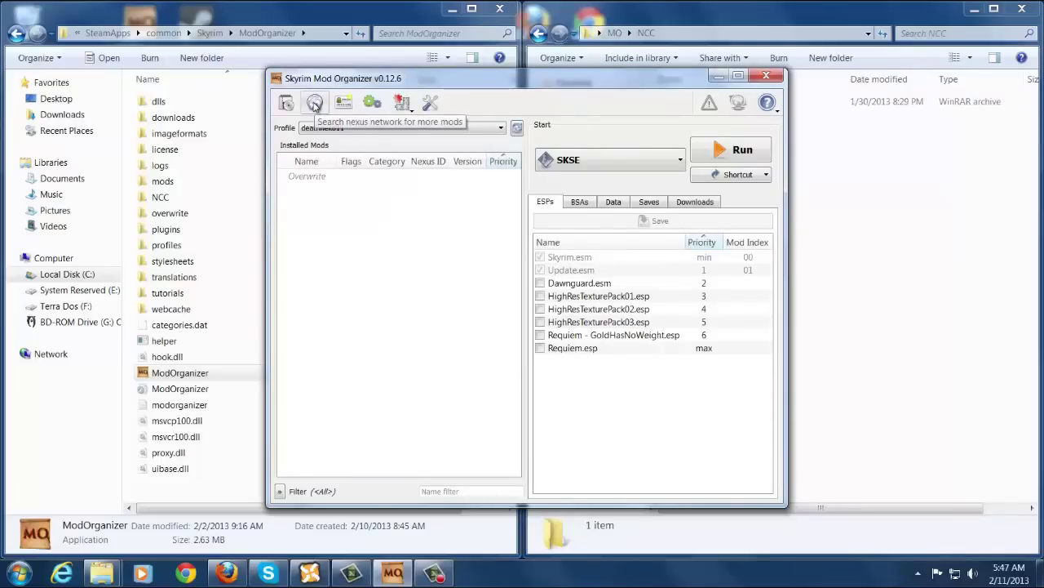
pyautogui.click(314, 104)
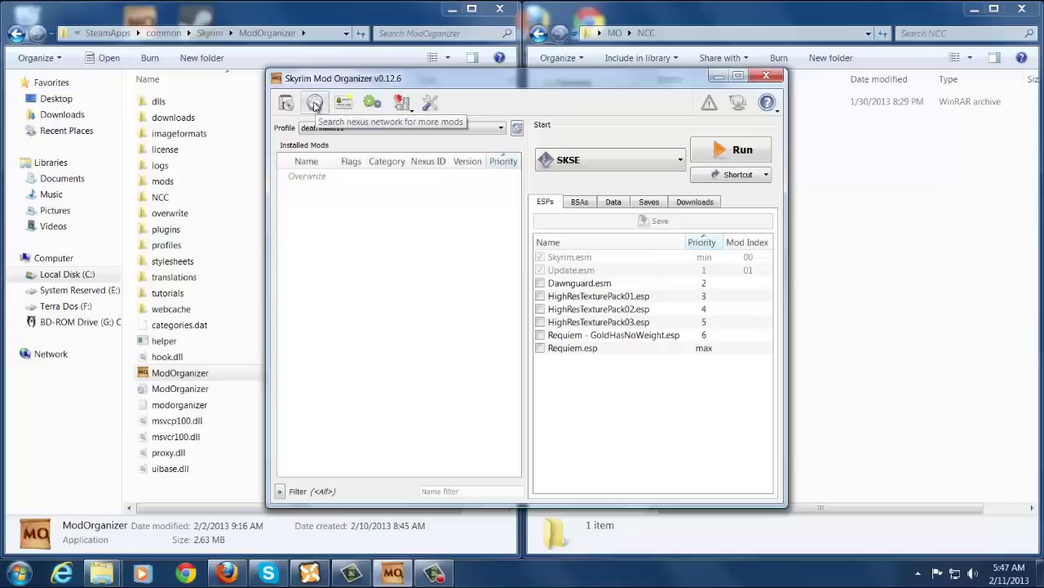
pyautogui.click(315, 106)
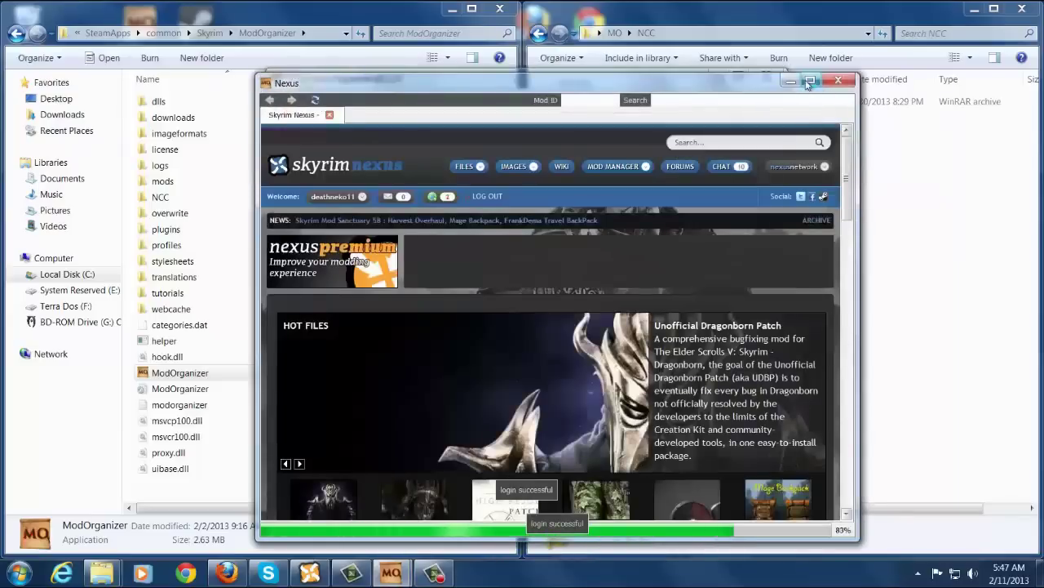
pyautogui.click(809, 81)
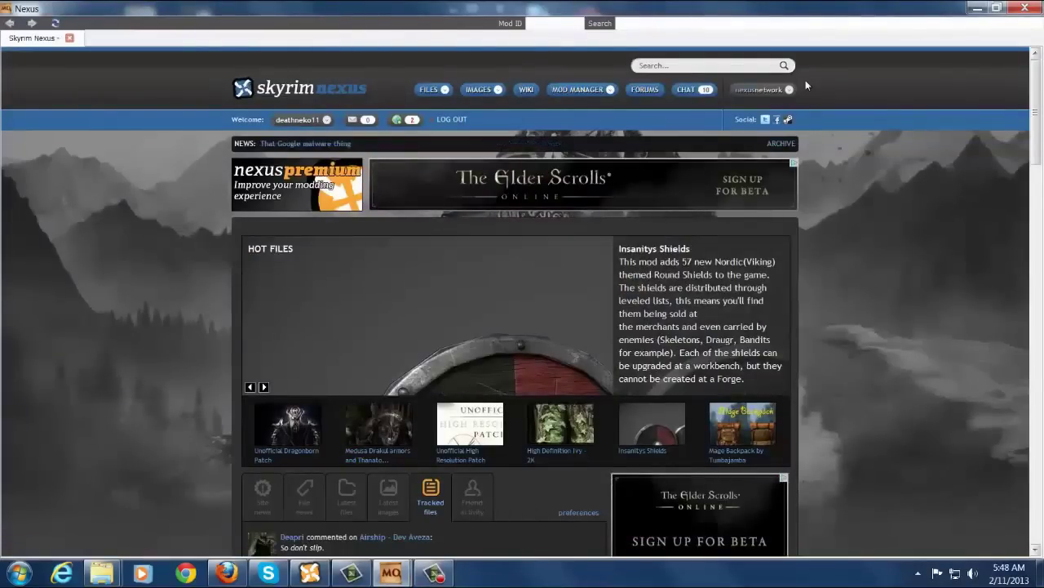
# Download the main Mage Backpack file from its Files tab with the manager.
pyautogui.click(749, 424)
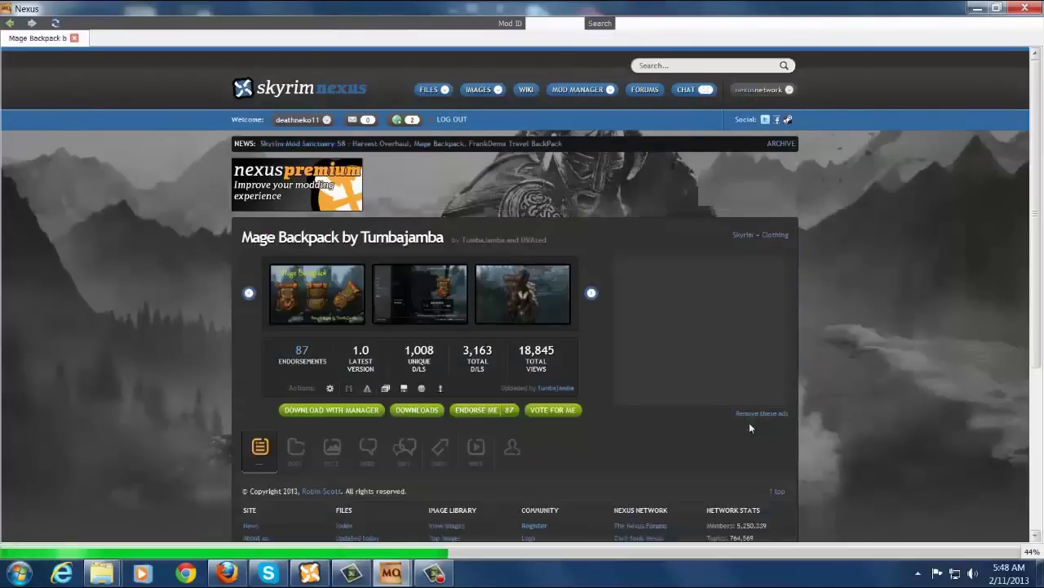
pyautogui.scroll(-3, 206, 391)
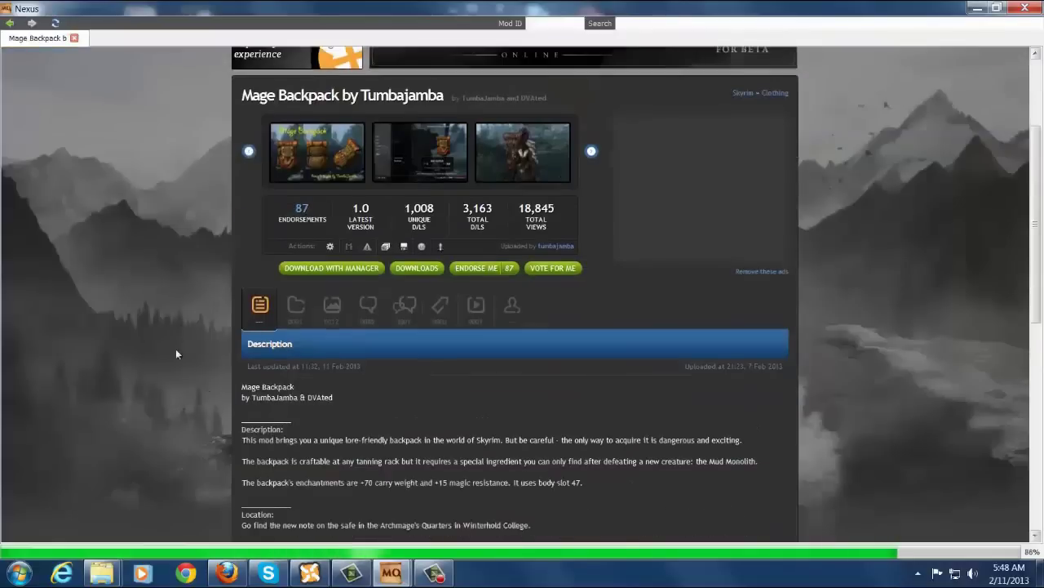
pyautogui.click(295, 309)
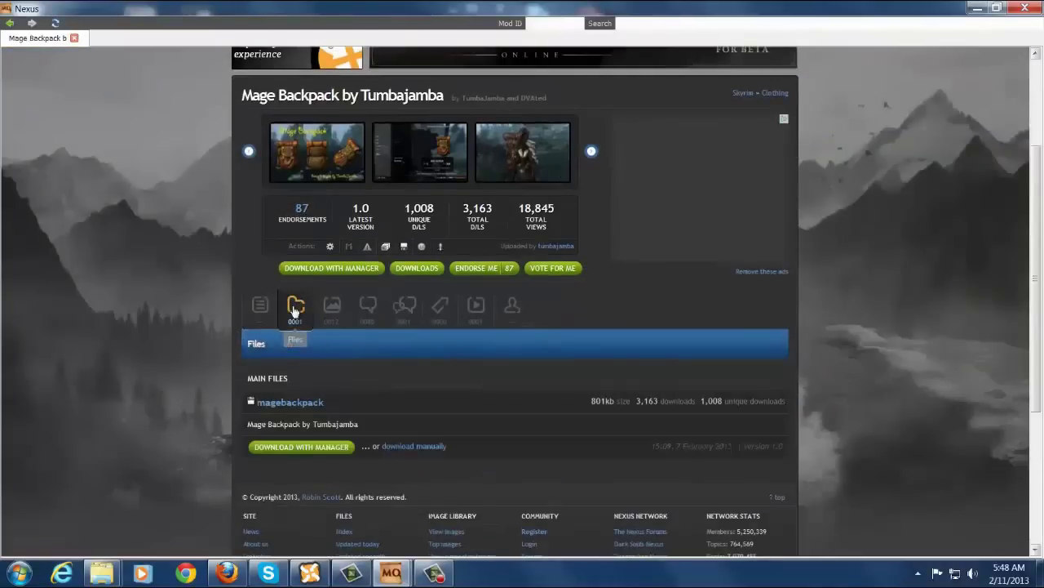
pyautogui.click(299, 448)
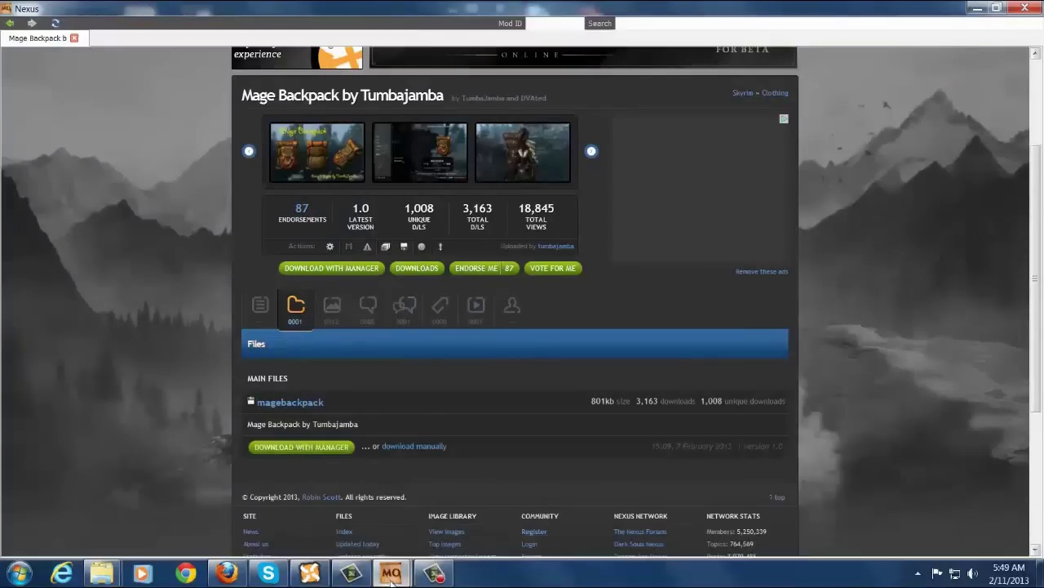
# Return to Mod Organizer and start installing the magebackpack-31191-1-0.zip download.
pyautogui.moveTo(392, 572)
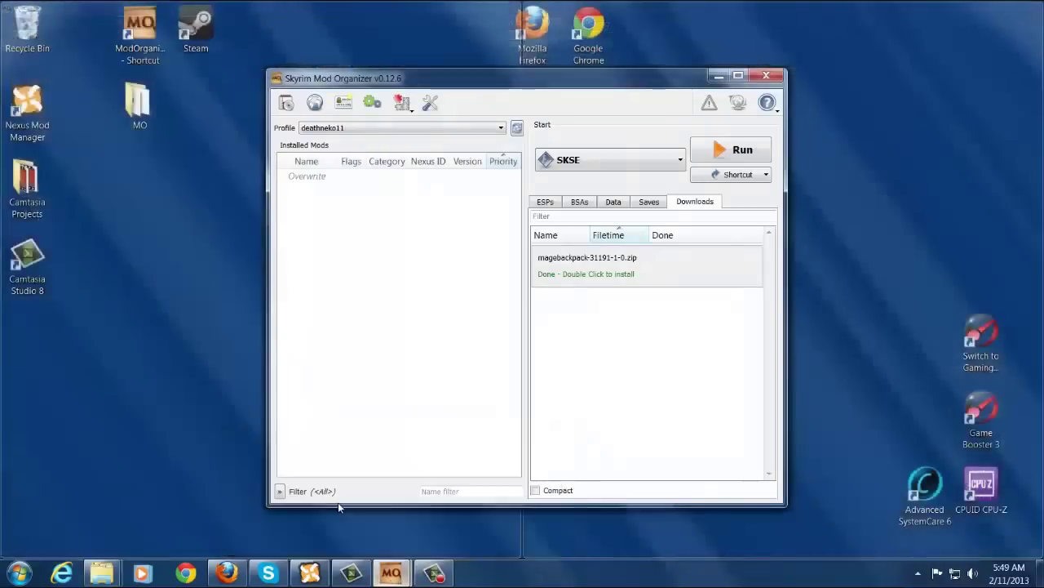
pyautogui.click(339, 507)
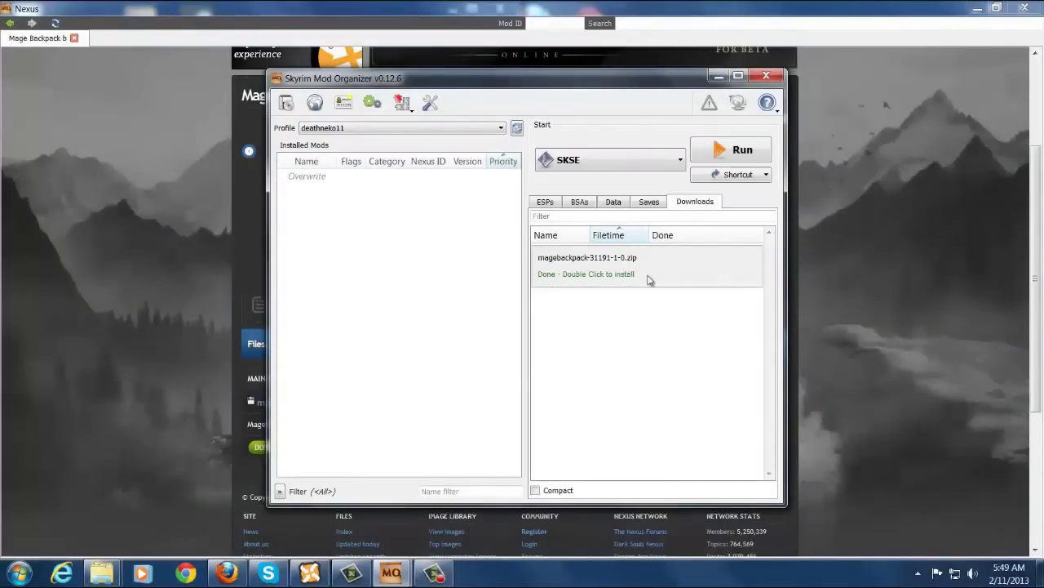
pyautogui.doubleClick(649, 280)
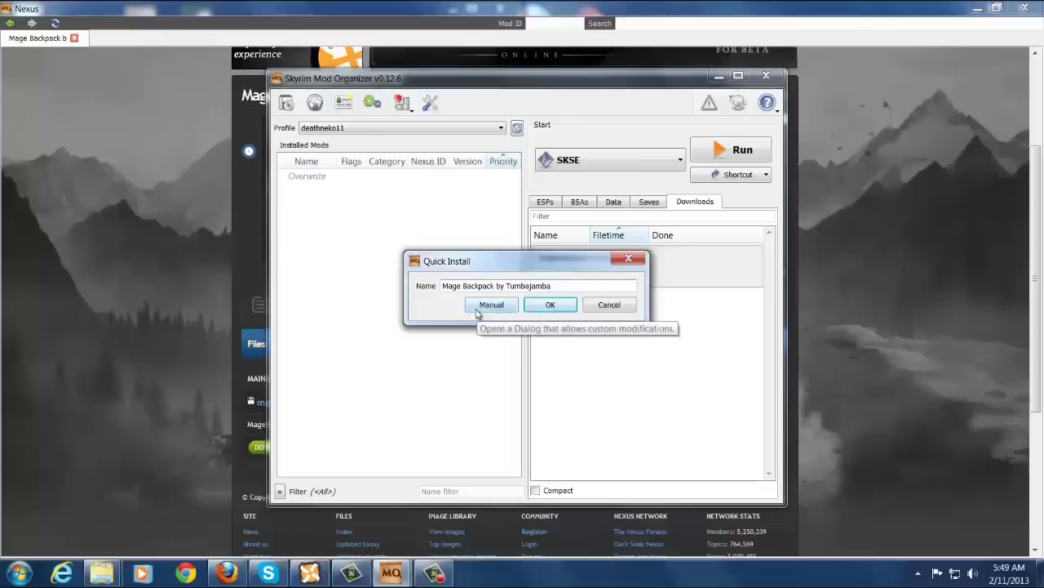
# In the detailed install view, include the meshes folder and inspect its Actors and clothes subfolders.
pyautogui.click(479, 314)
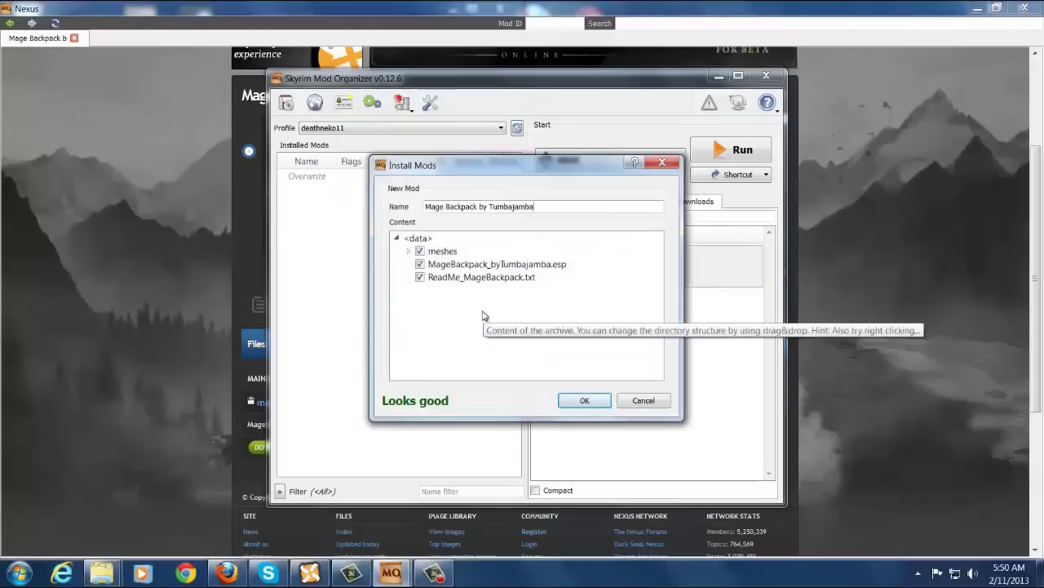
pyautogui.click(409, 252)
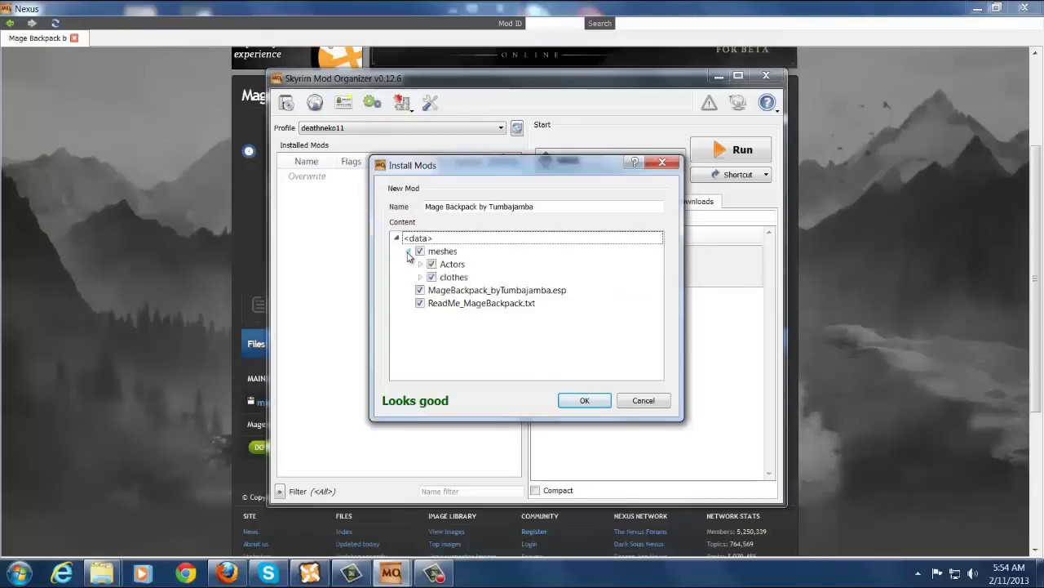
pyautogui.click(416, 253)
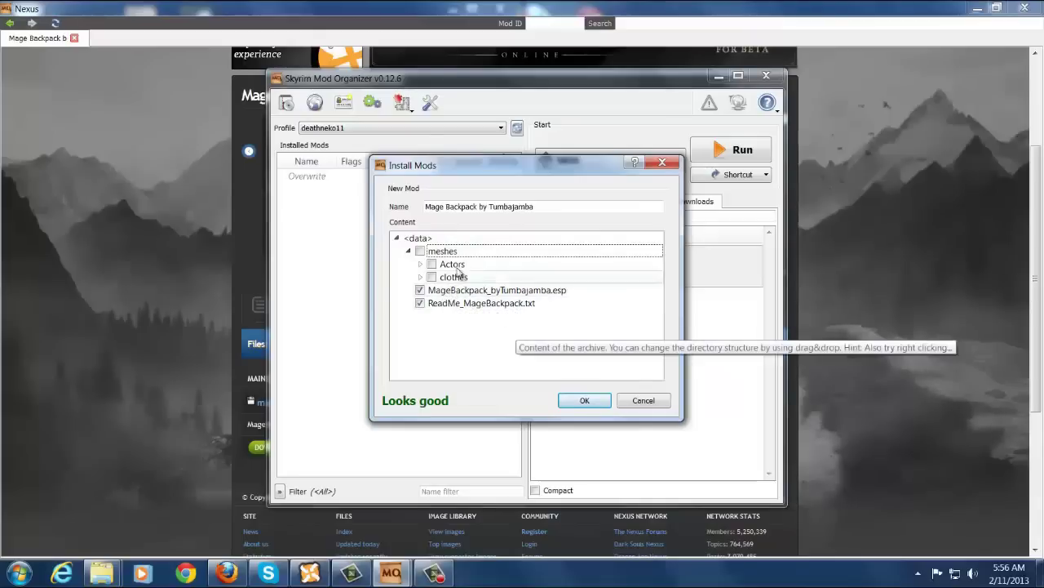
pyautogui.click(409, 251)
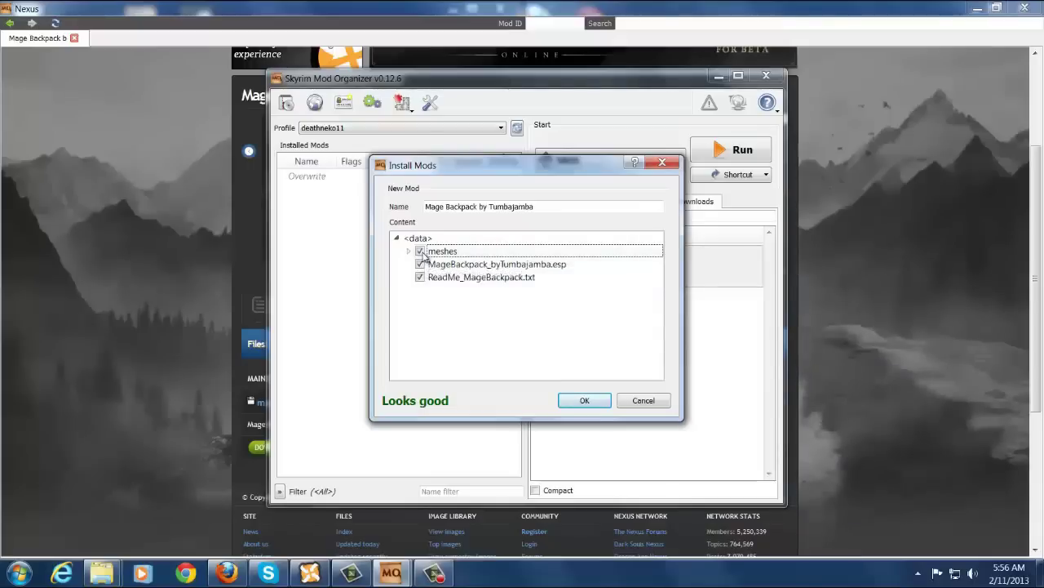
pyautogui.click(420, 253)
pyautogui.click(408, 251)
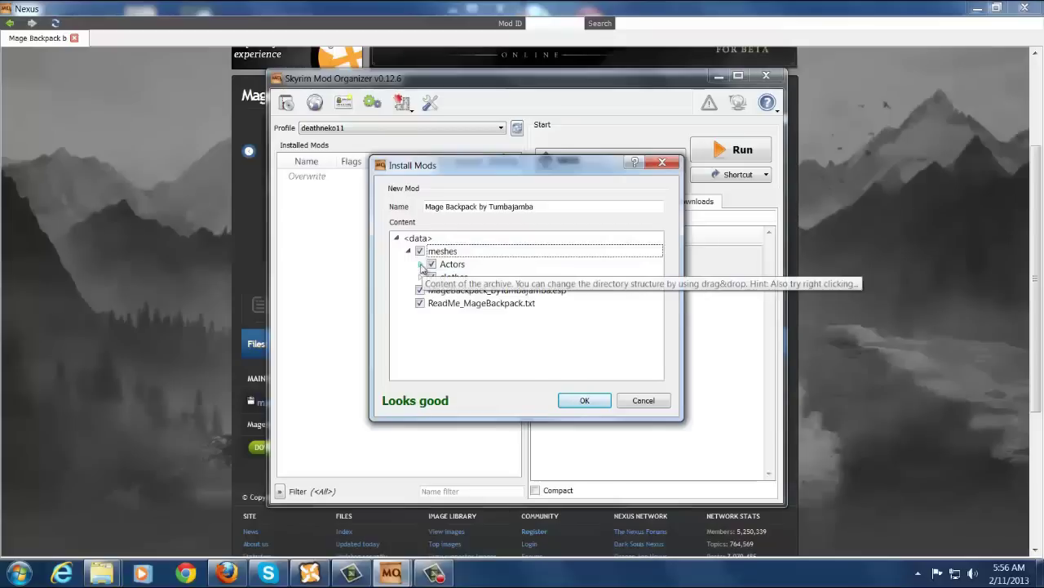
pyautogui.click(421, 265)
pyautogui.click(420, 304)
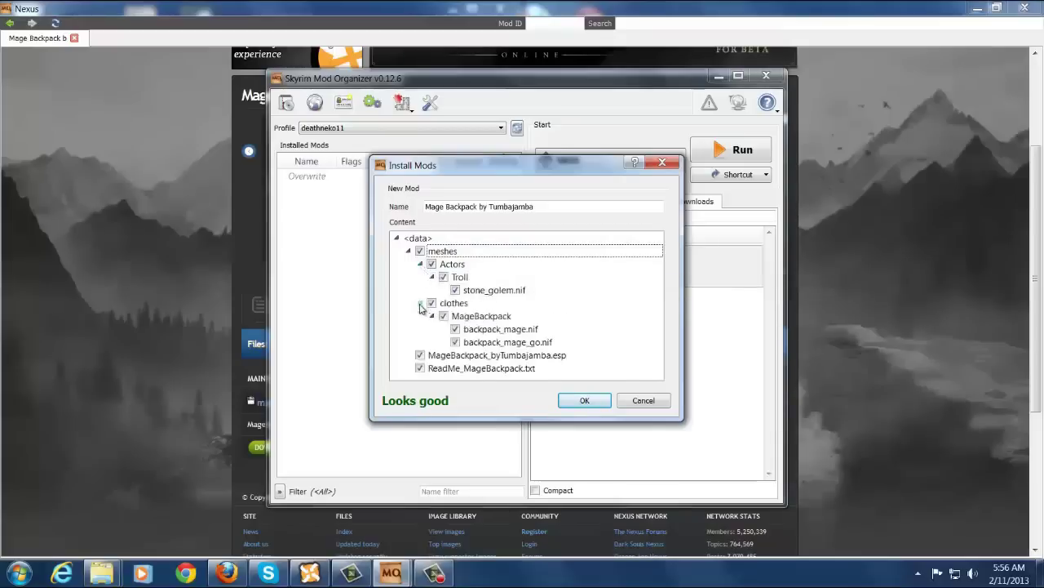
pyautogui.click(408, 250)
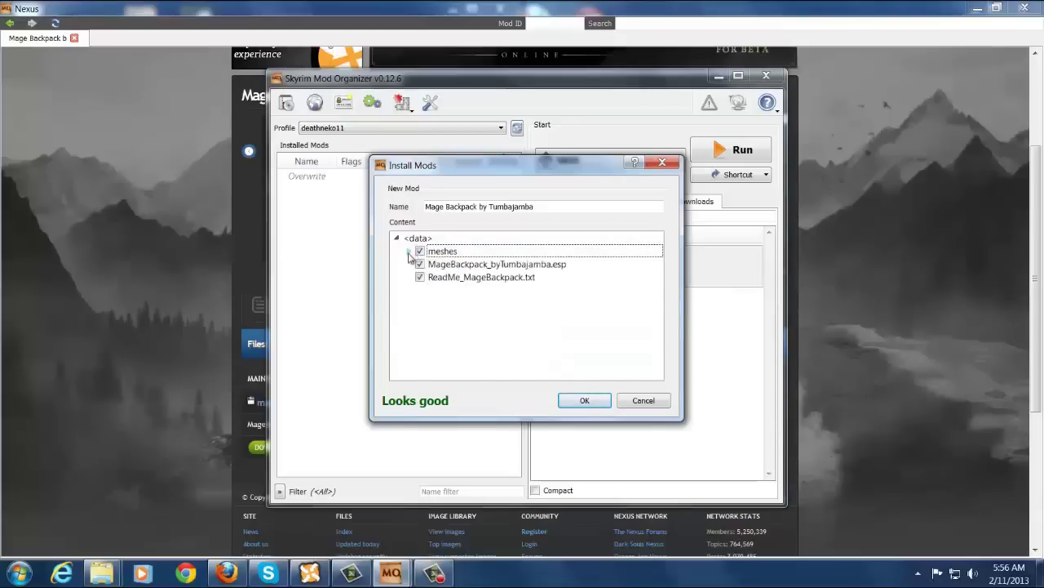
# Open ReadMe_MageBackpack.txt, read it through, and close it.
pyautogui.rightClick(453, 281)
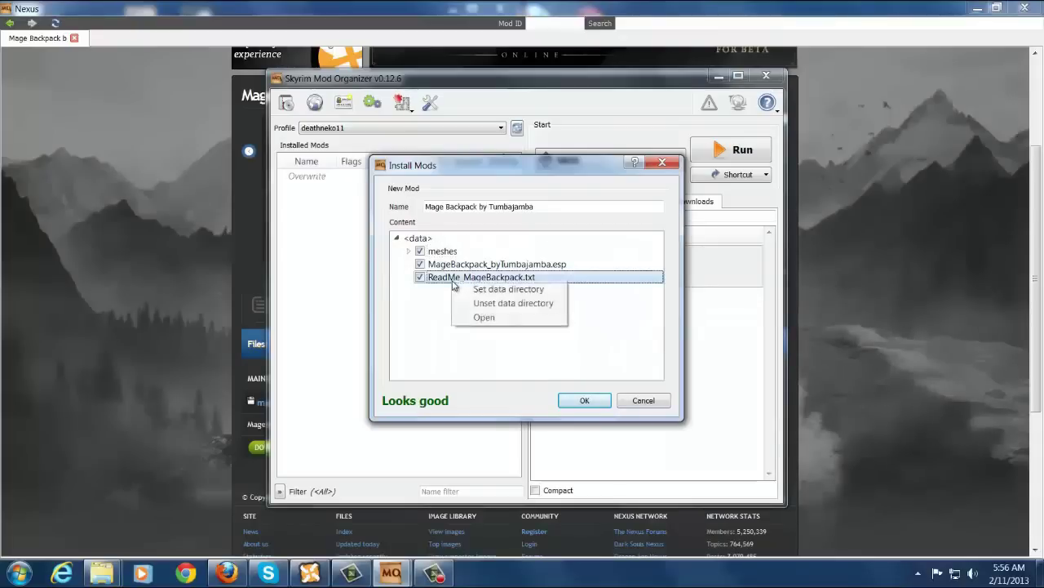
pyautogui.click(482, 317)
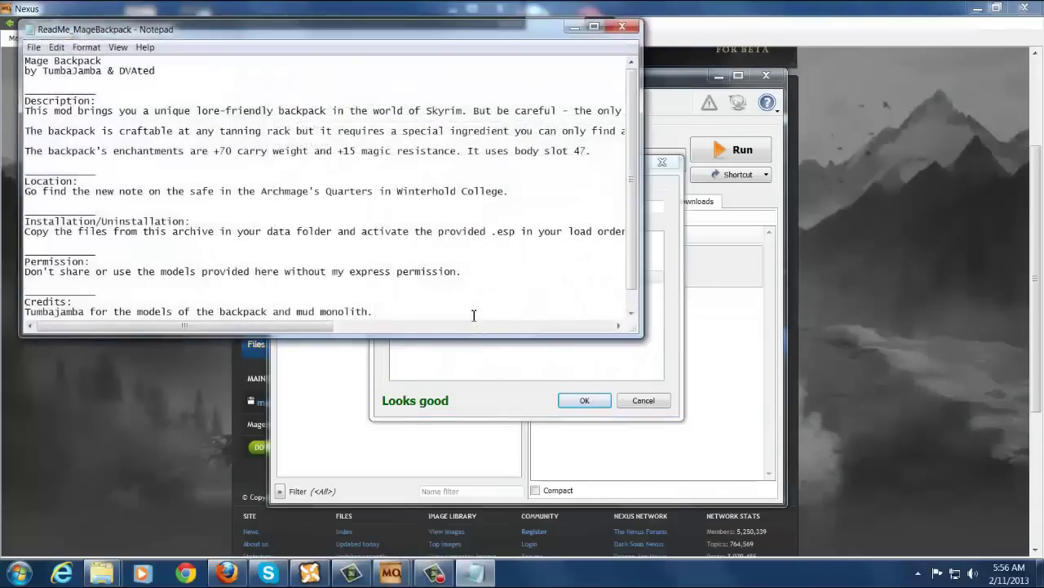
pyautogui.scroll(-1, 400, 214)
pyautogui.scroll(1, 400, 220)
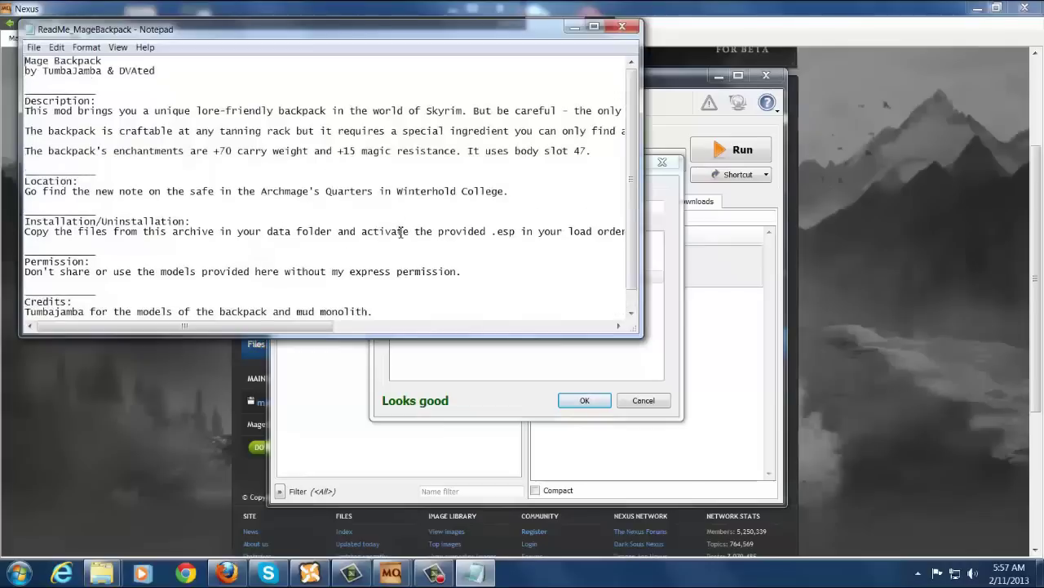
pyautogui.click(625, 28)
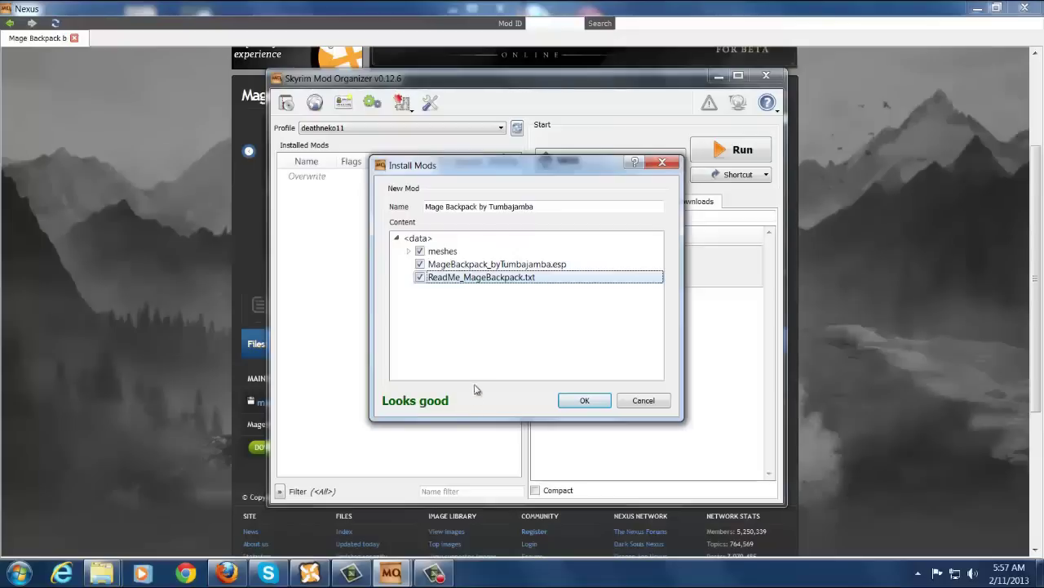
# Install Mage Backpack by Tumbajamba and enable it in the maximized mod list.
pyautogui.click(583, 401)
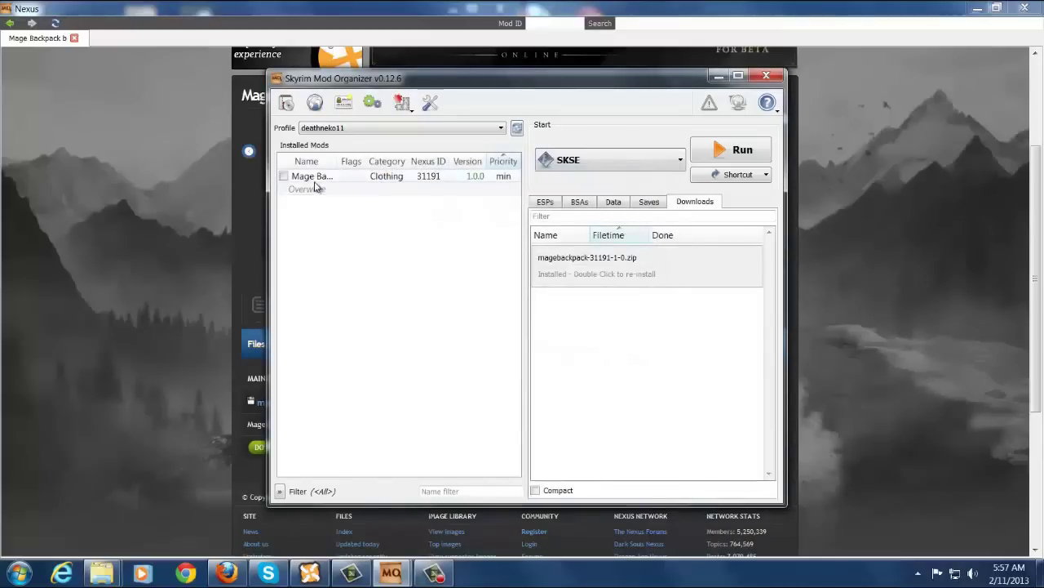
pyautogui.click(738, 76)
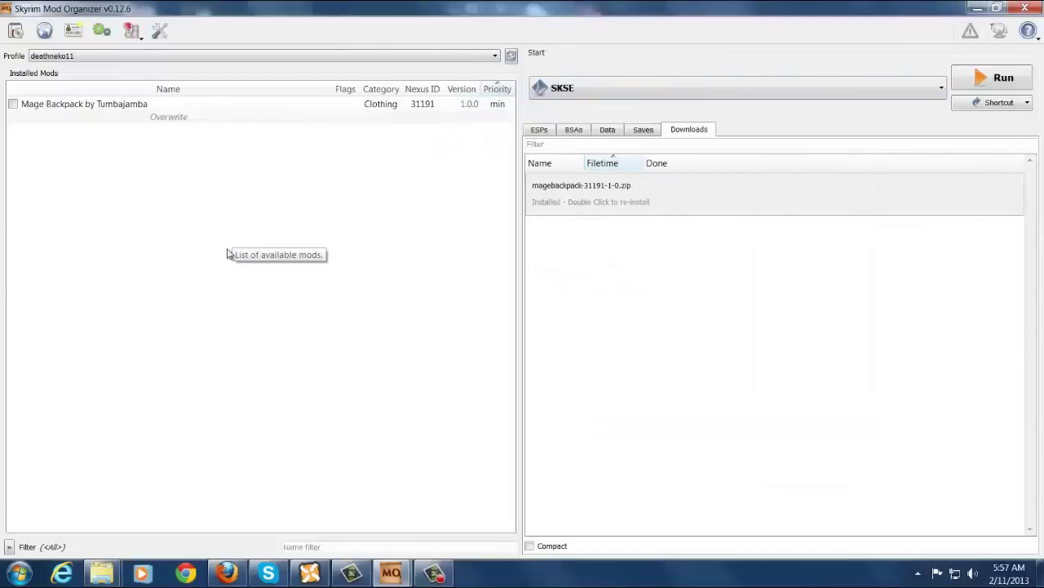
pyautogui.click(13, 104)
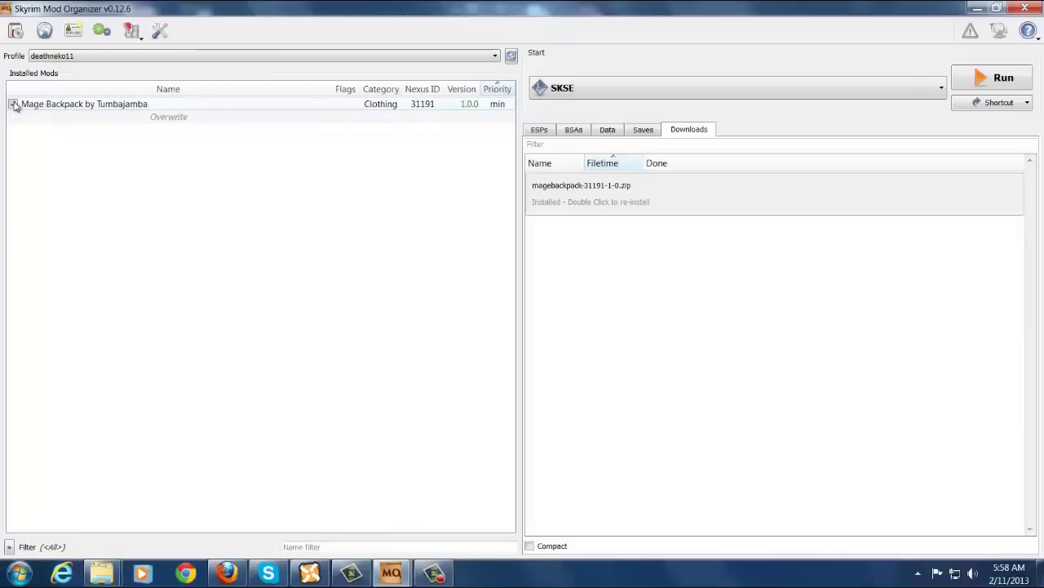
# Activate the MageBackpack_byTumbajamba.esp plugin on the ESPs tab.
pyautogui.click(537, 130)
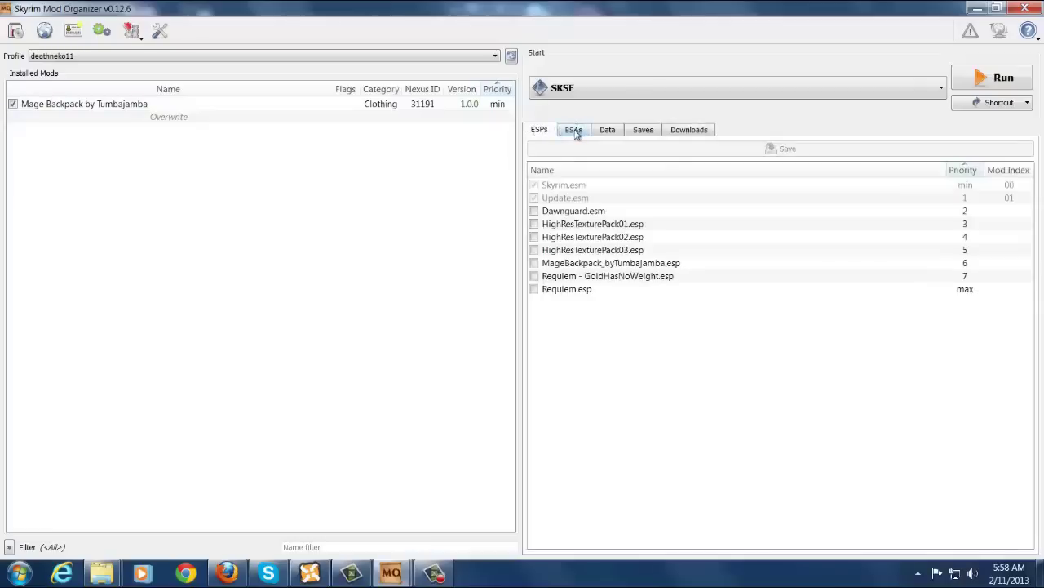
pyautogui.click(574, 131)
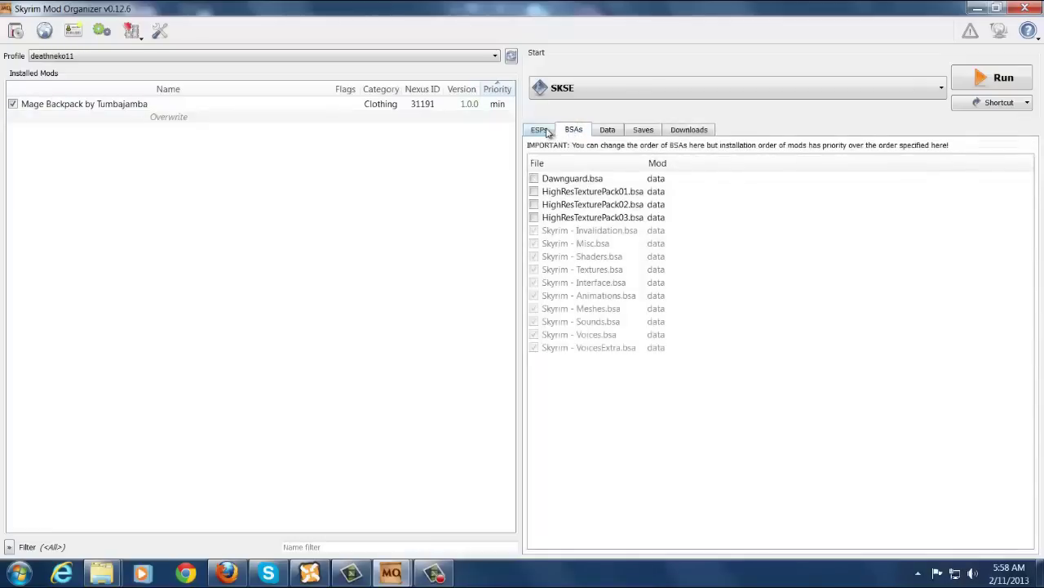
pyautogui.click(540, 130)
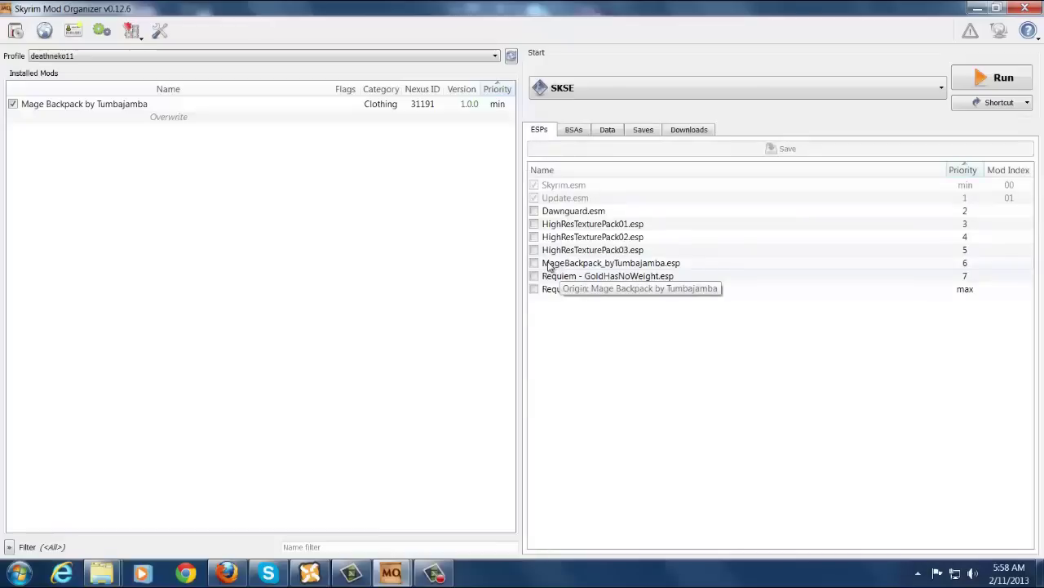
pyautogui.click(535, 263)
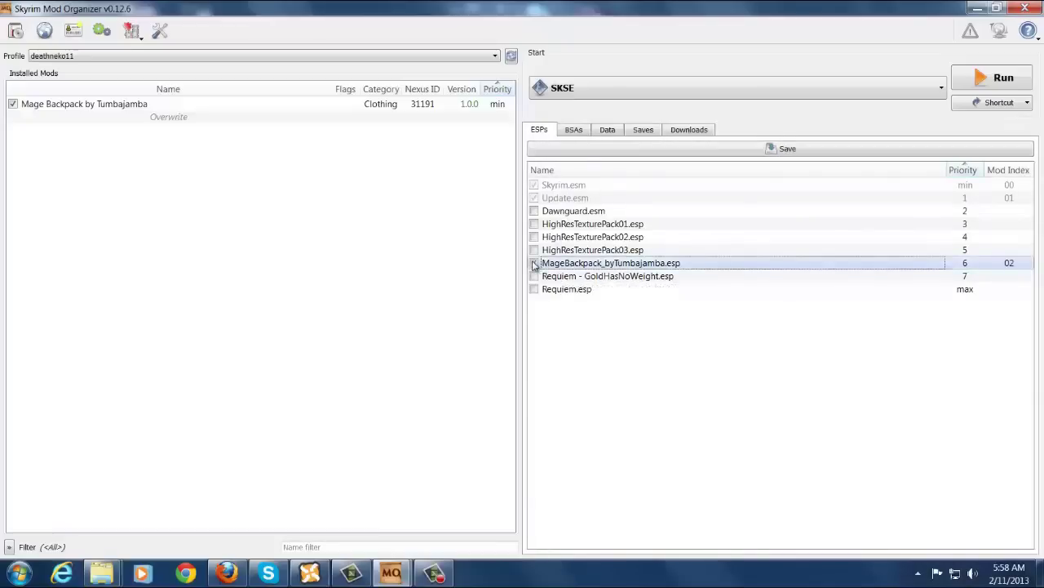
pyautogui.click(576, 131)
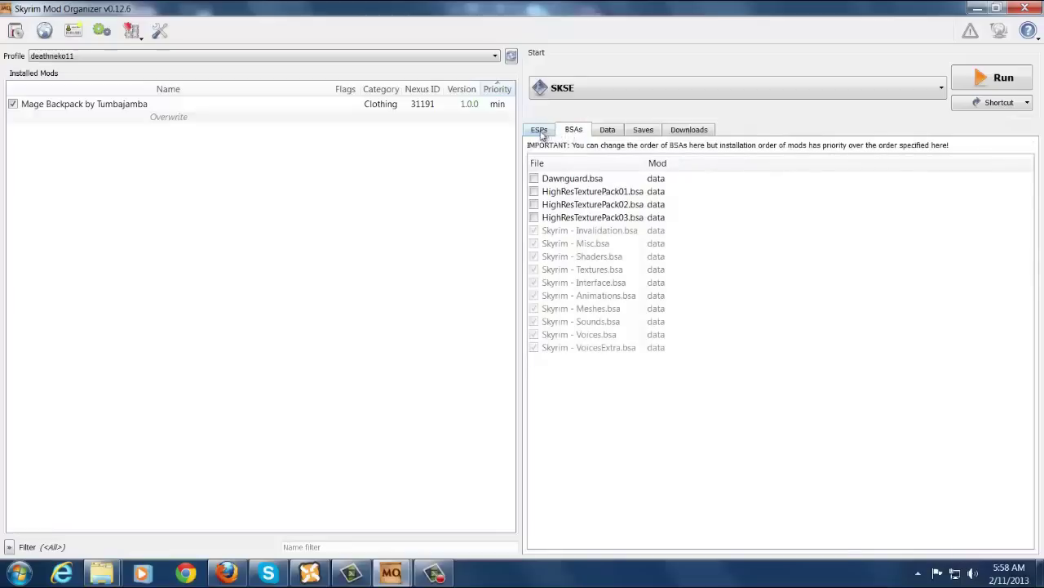
pyautogui.click(539, 132)
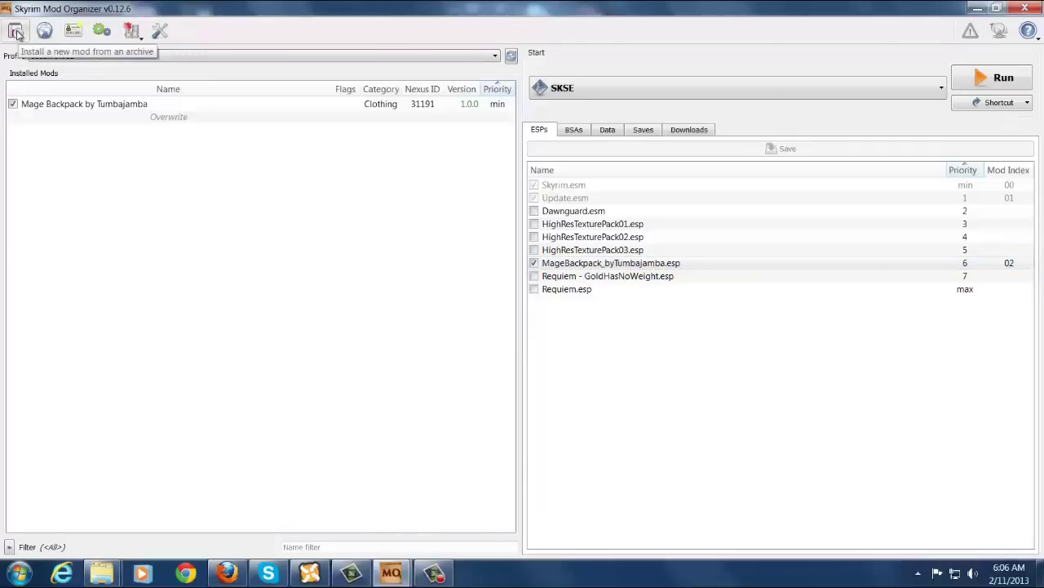
# Start installing the Requiem-19281- archive from the Desktop MO folder.
pyautogui.click(17, 32)
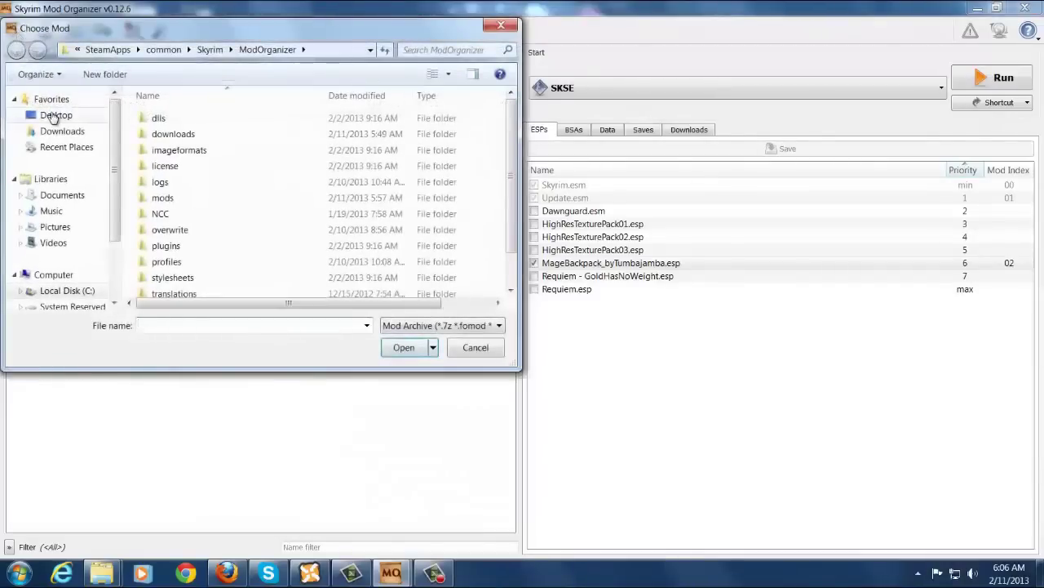
pyautogui.click(54, 115)
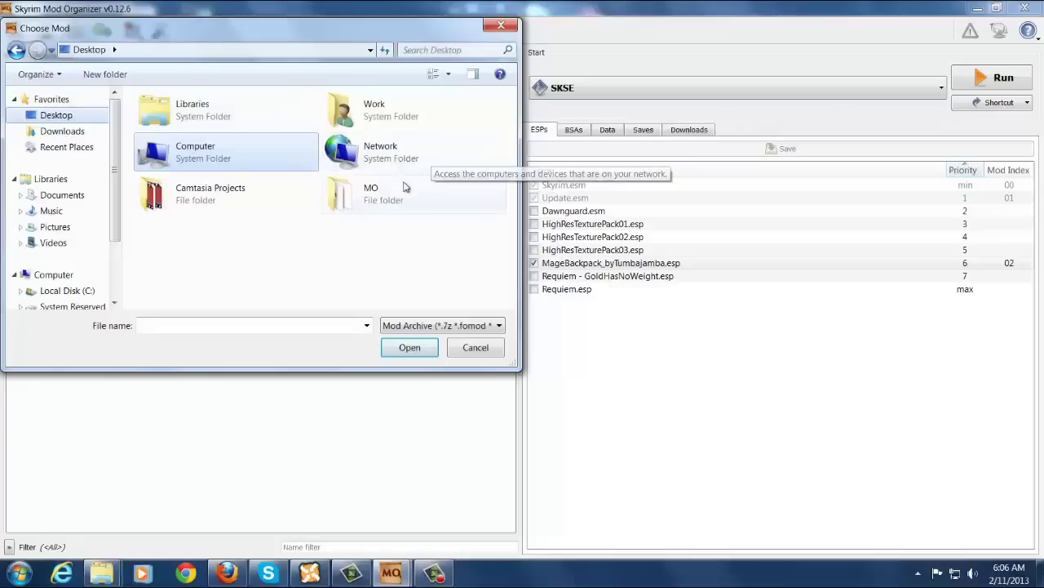
pyautogui.doubleClick(403, 188)
pyautogui.click(384, 201)
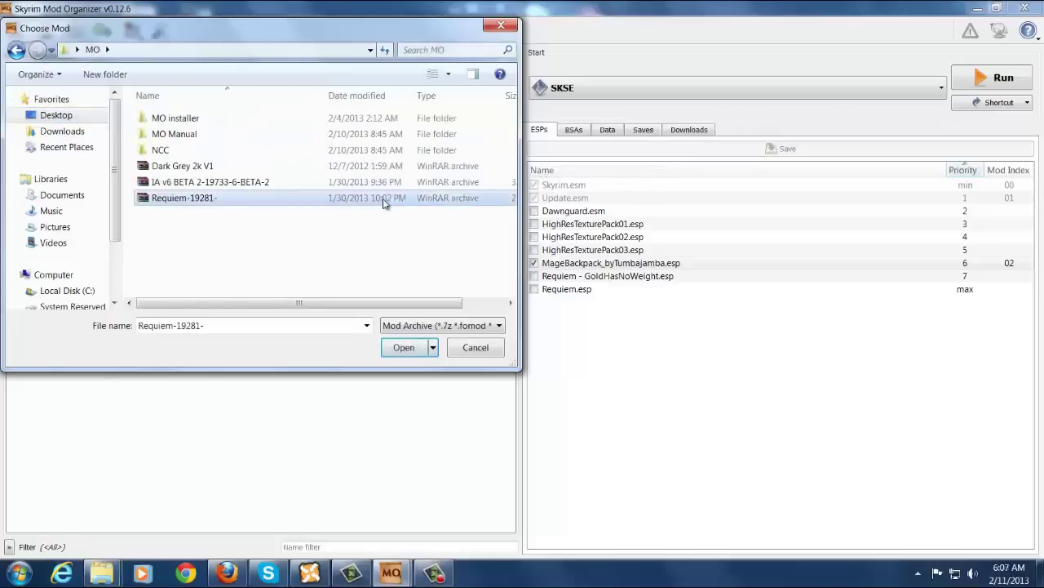
pyautogui.click(404, 347)
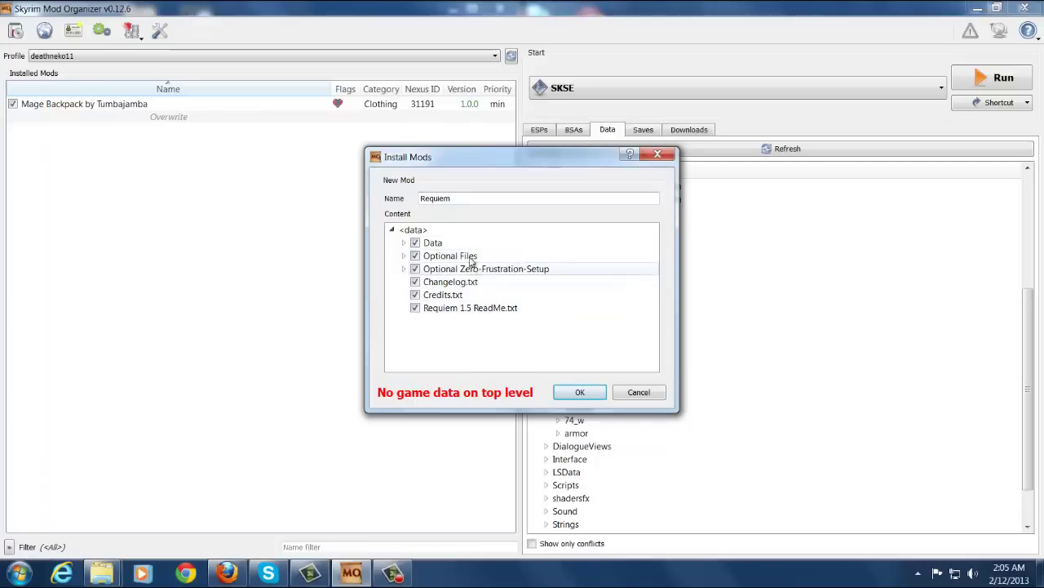
# Move Optional Files and Zero-Frustration-Setup into Data, set Data as the data directory, and install Requiem.
pyautogui.moveTo(468, 256); pyautogui.dragTo(471, 245)
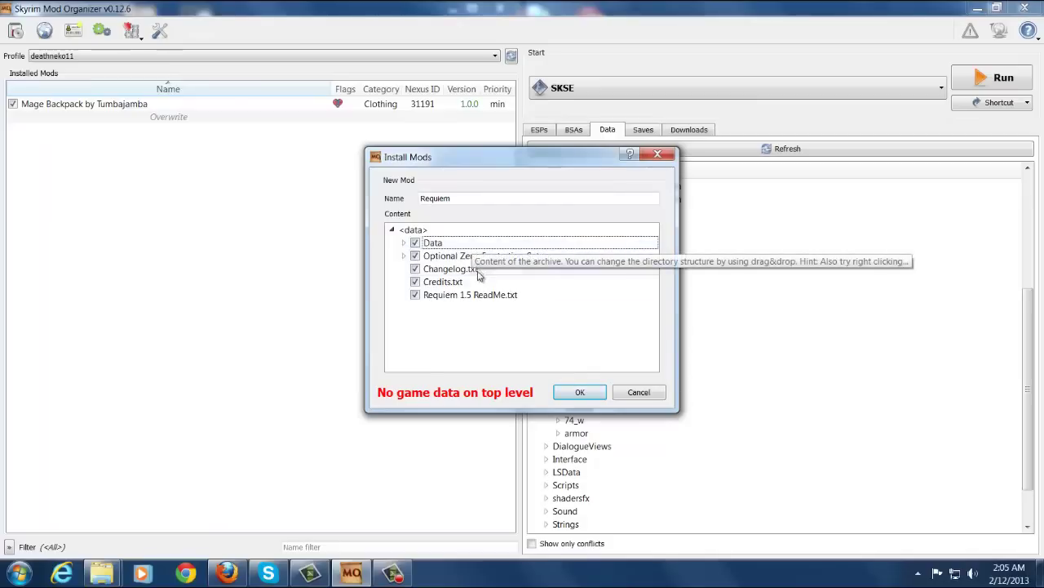
pyautogui.moveTo(489, 259); pyautogui.dragTo(442, 244)
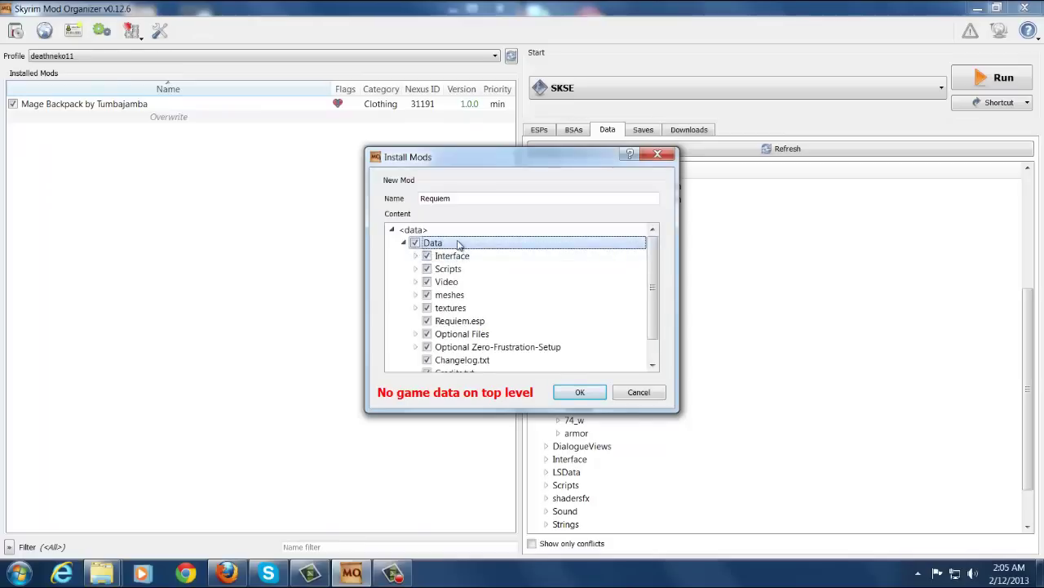
pyautogui.rightClick(458, 245)
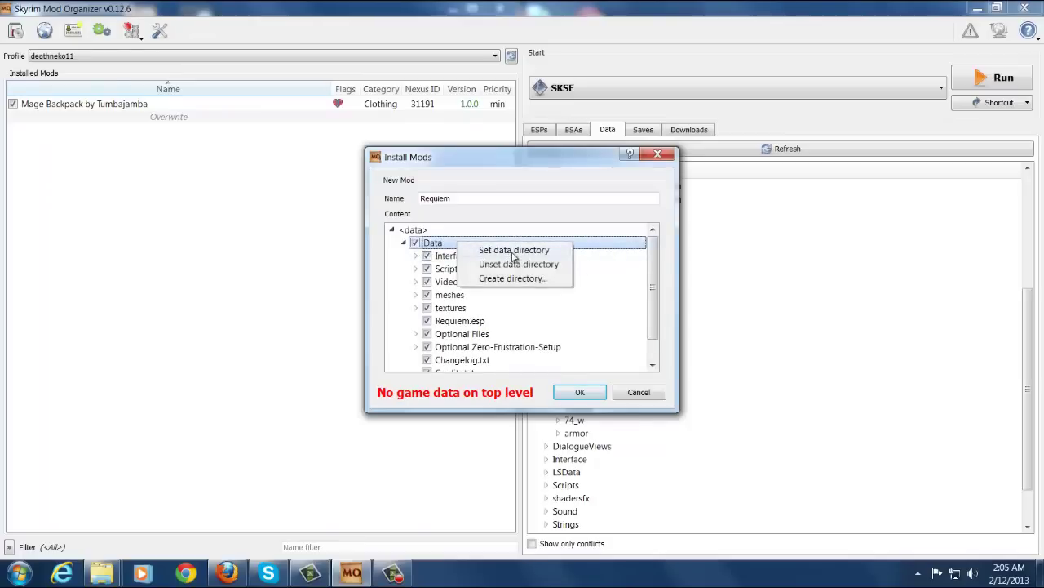
pyautogui.click(513, 252)
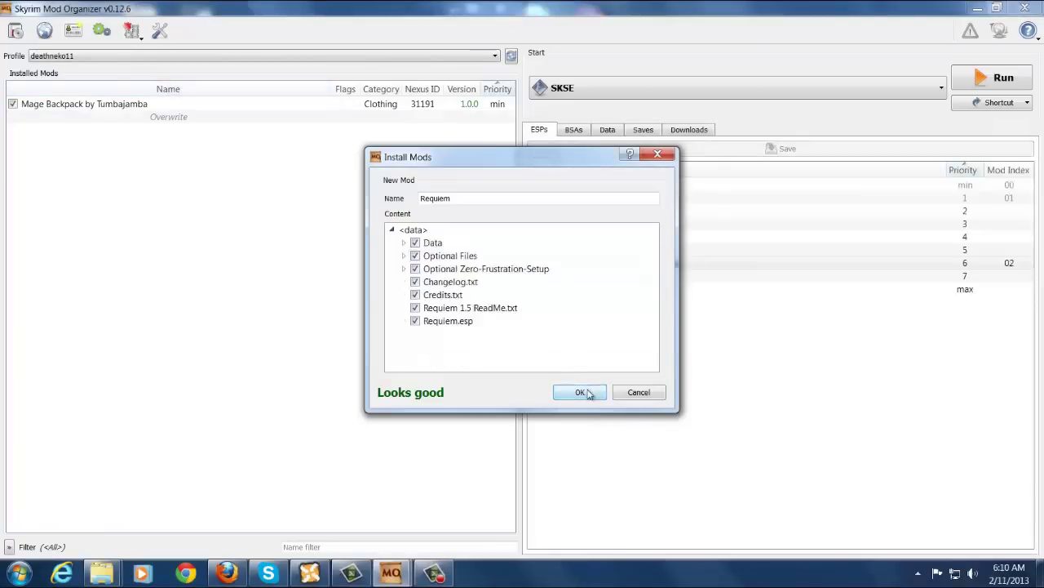
pyautogui.click(584, 393)
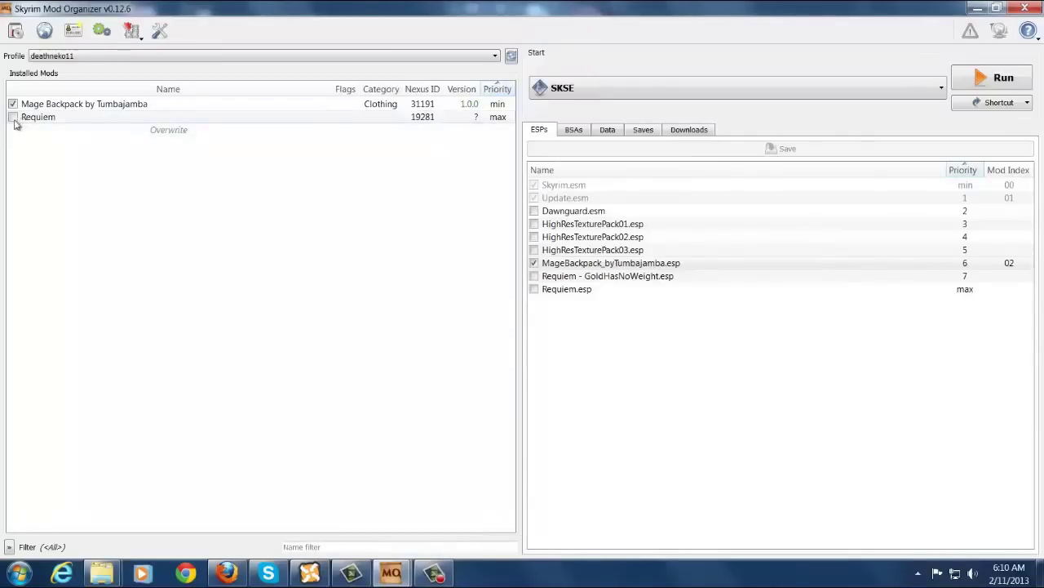
# Tick the Requiem.esp plugin, then disable all listed mods and confirm.
pyautogui.click(535, 289)
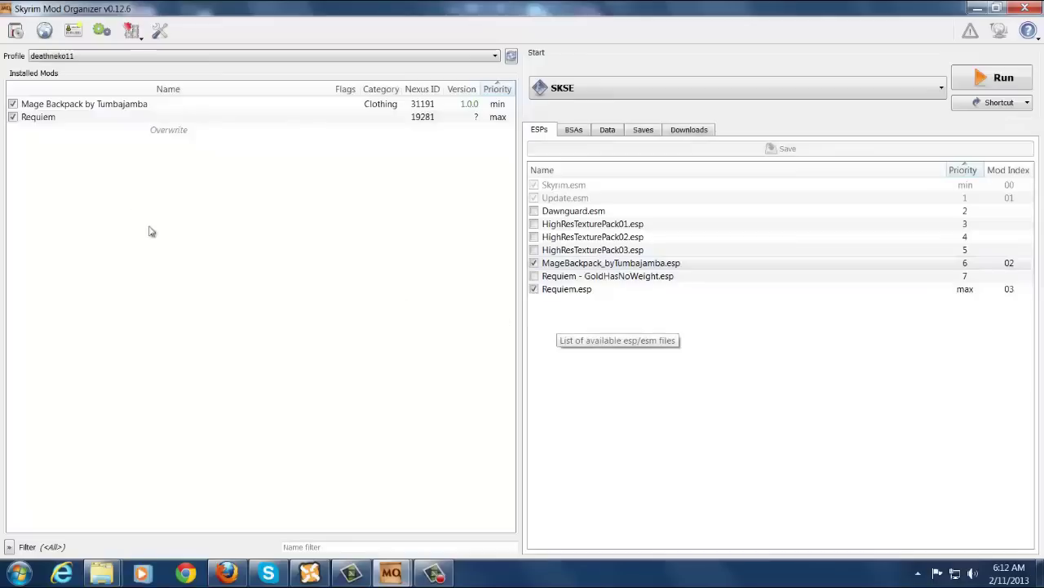
pyautogui.rightClick(74, 110)
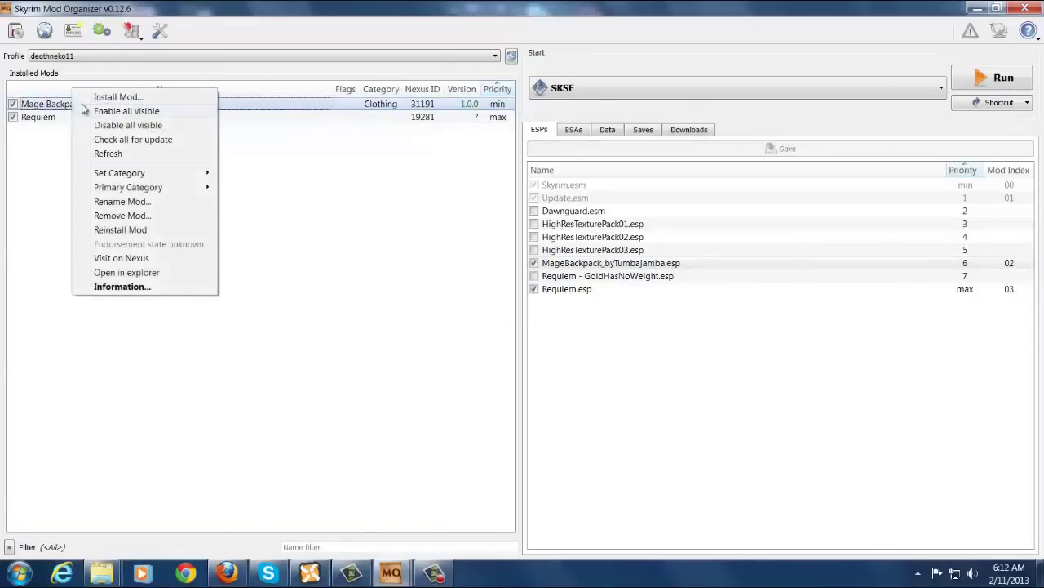
pyautogui.click(173, 127)
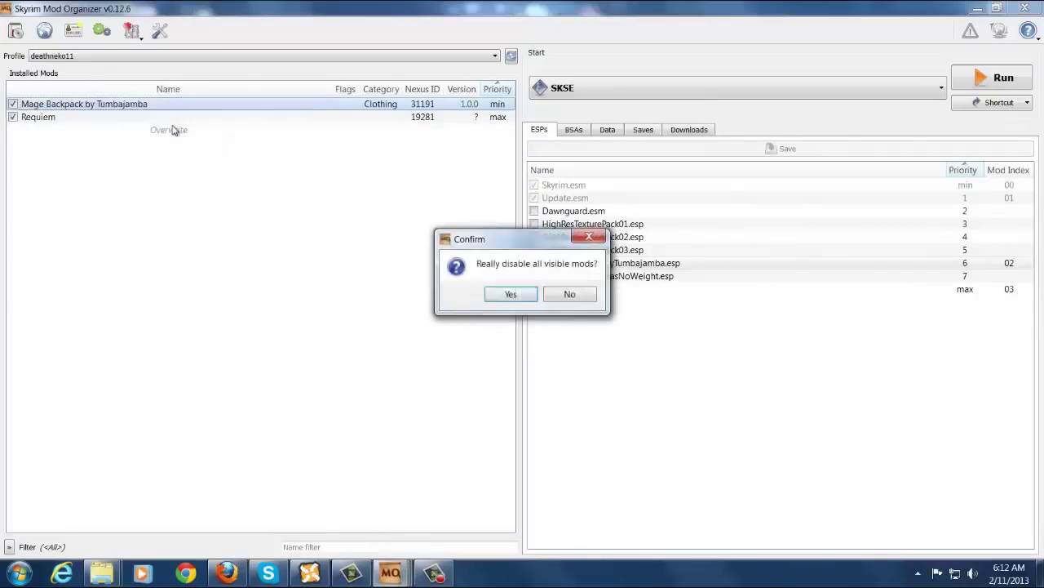
pyautogui.click(509, 296)
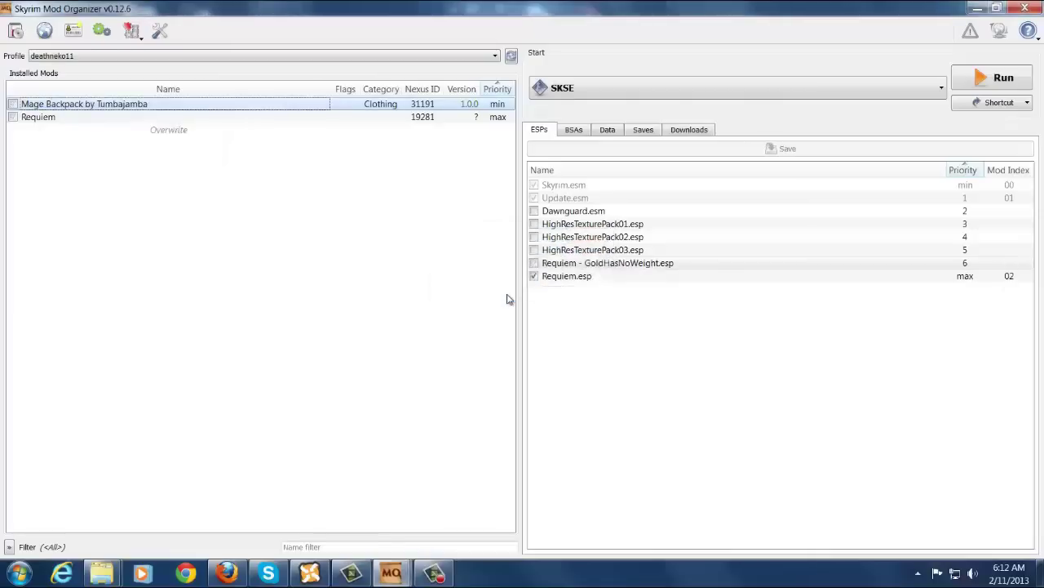
# Enable all visible mods with confirmation, then bring up Mage Backpack's context menu.
pyautogui.rightClick(188, 108)
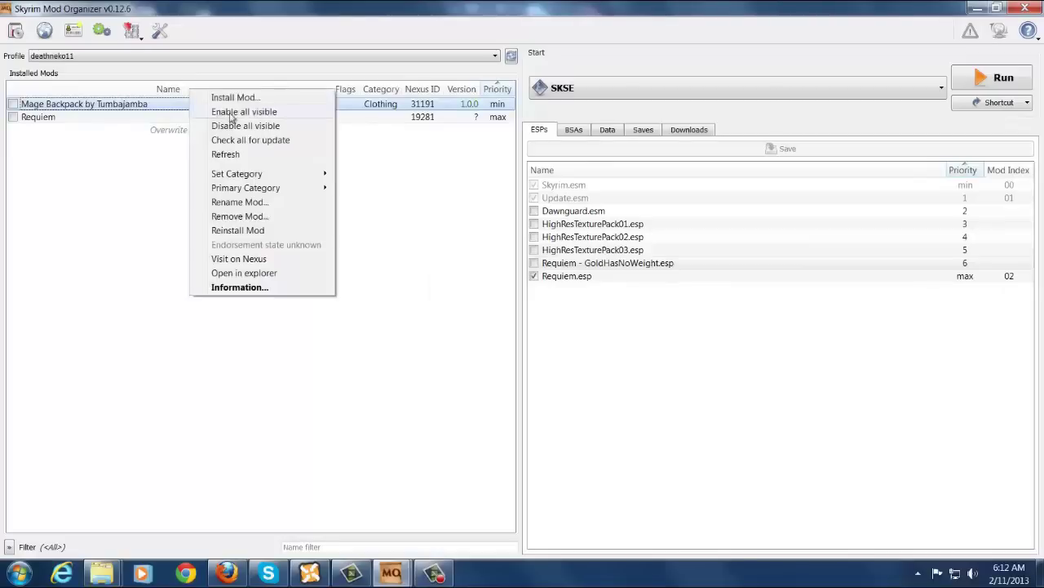
pyautogui.click(260, 113)
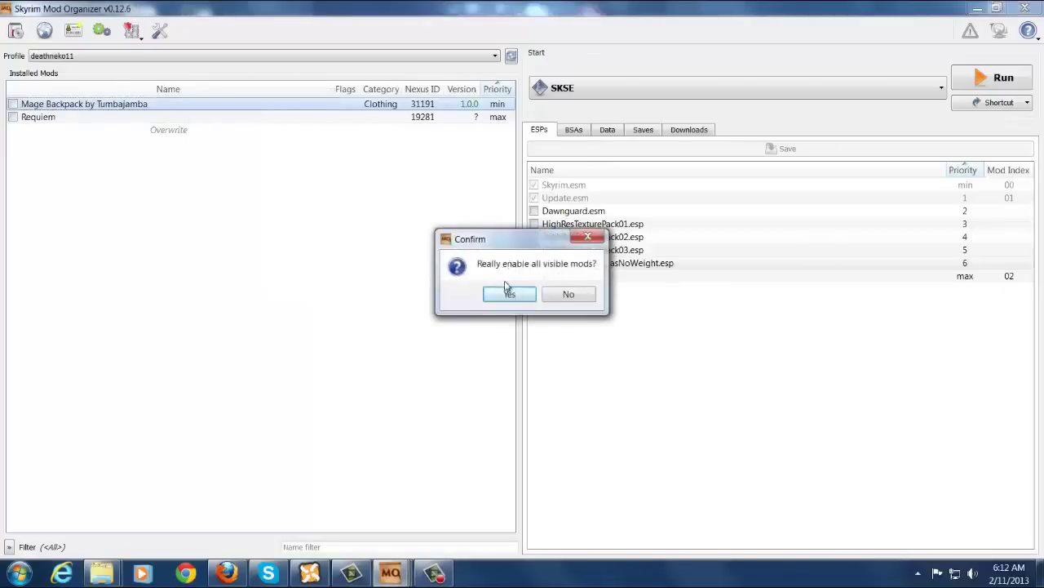
pyautogui.click(510, 294)
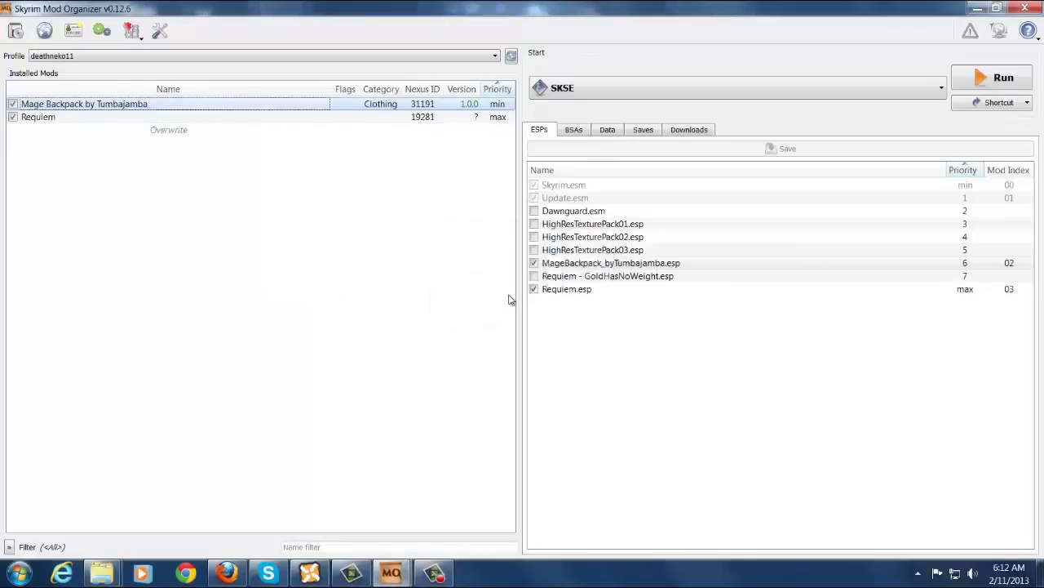
pyautogui.rightClick(182, 108)
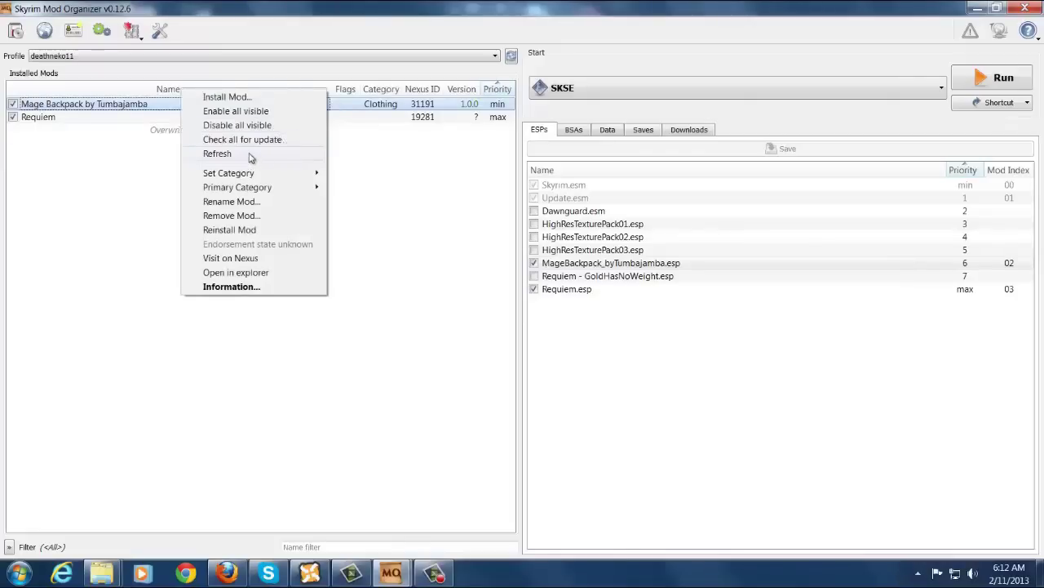
pyautogui.moveTo(270, 179)
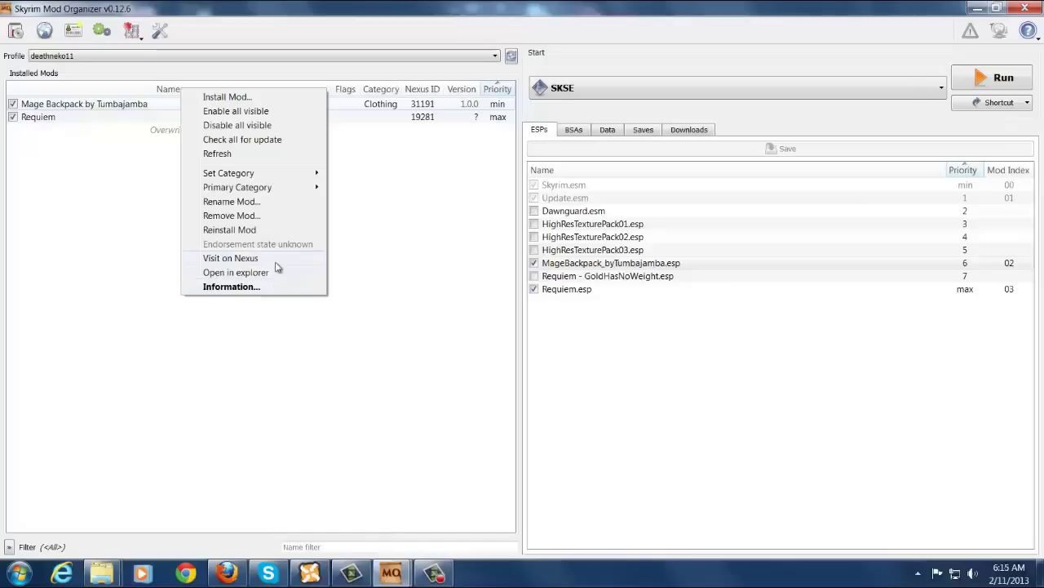
# View Mage Backpack's Nexus page in Firefox, close the tab, and minimize Firefox.
pyautogui.click(276, 260)
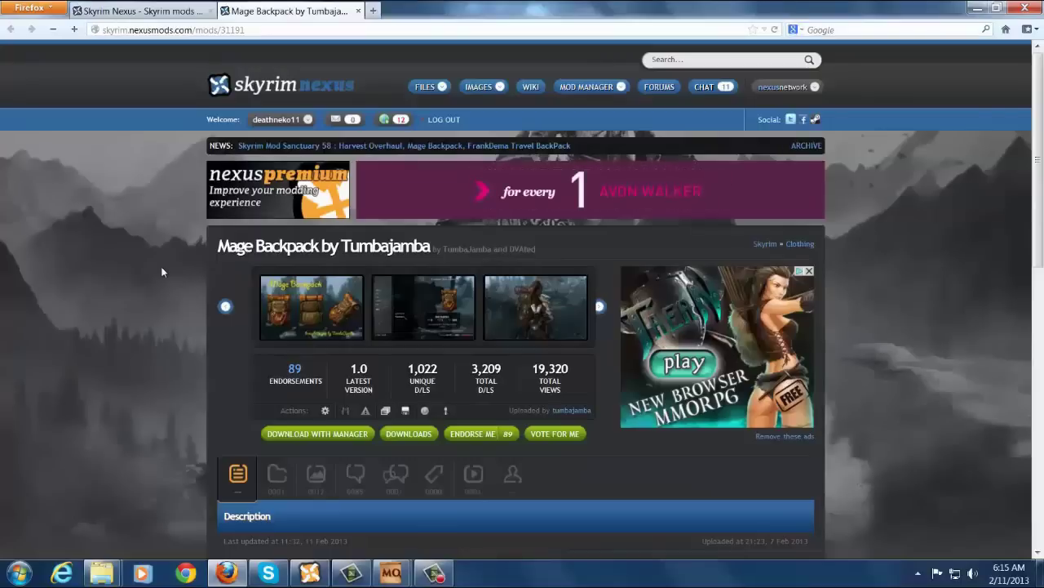
pyautogui.click(357, 10)
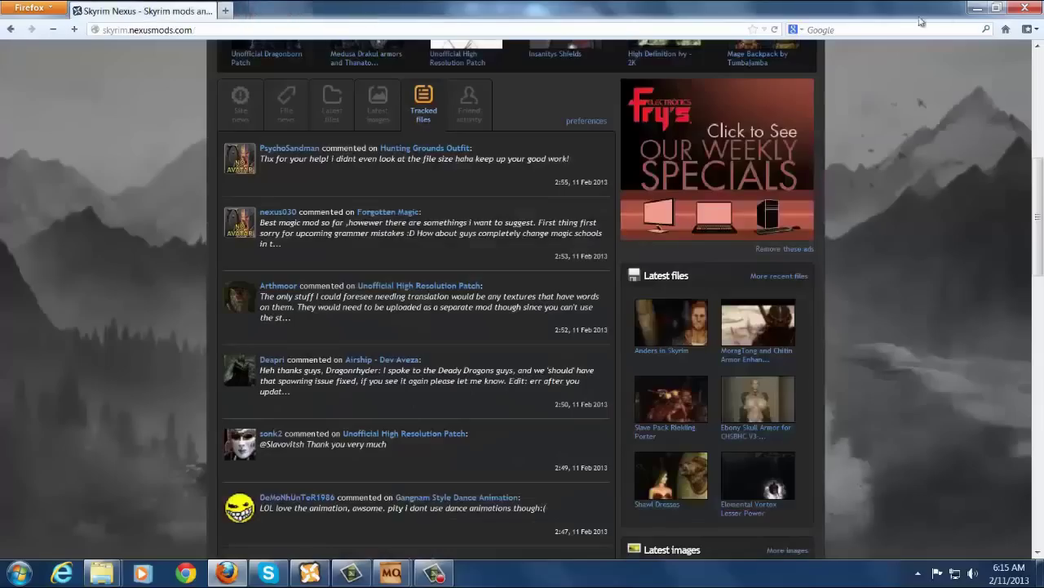
pyautogui.click(980, 8)
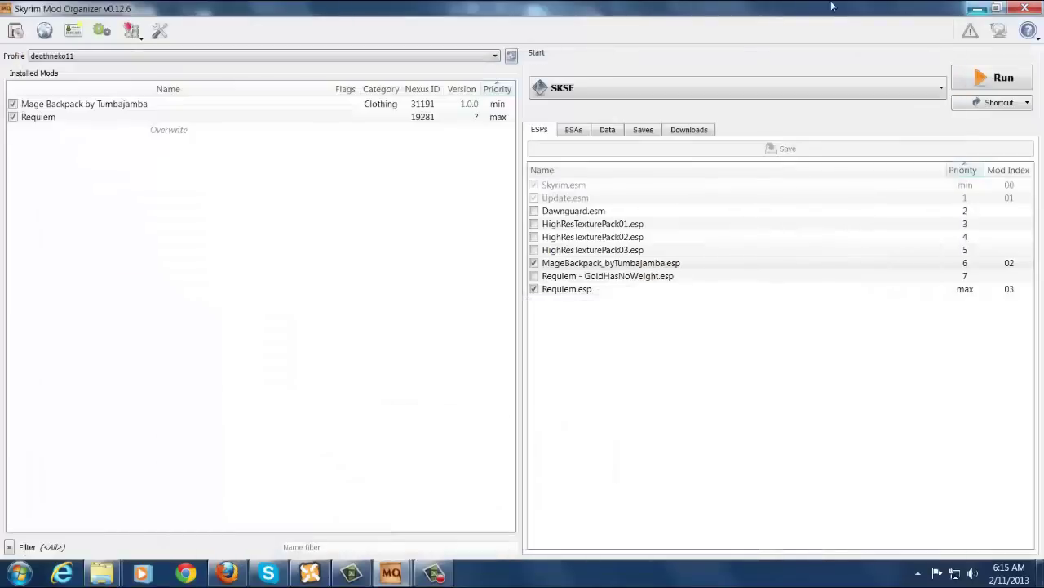
pyautogui.click(167, 106)
pyautogui.rightClick(168, 109)
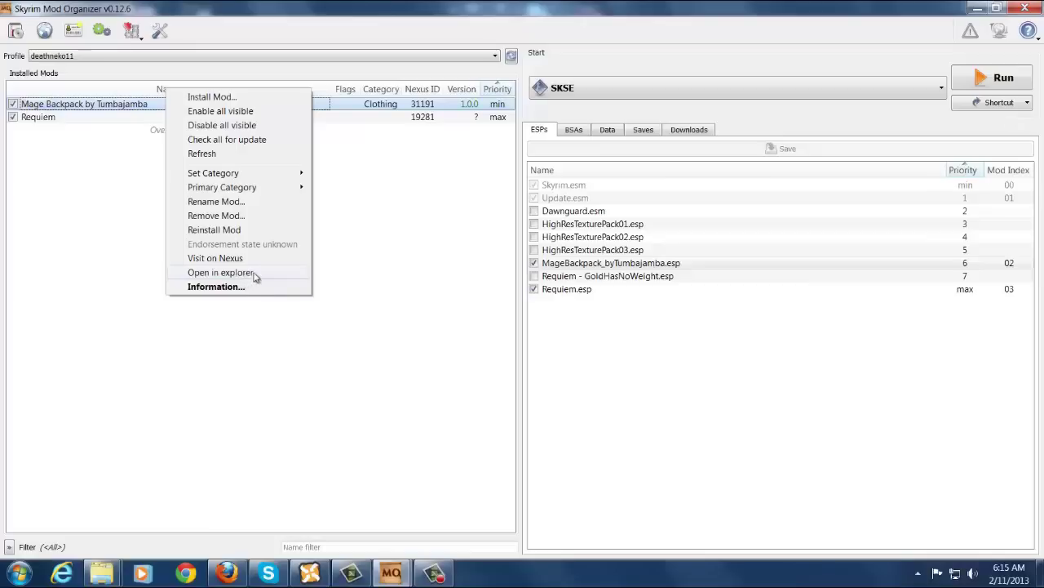
pyautogui.click(255, 277)
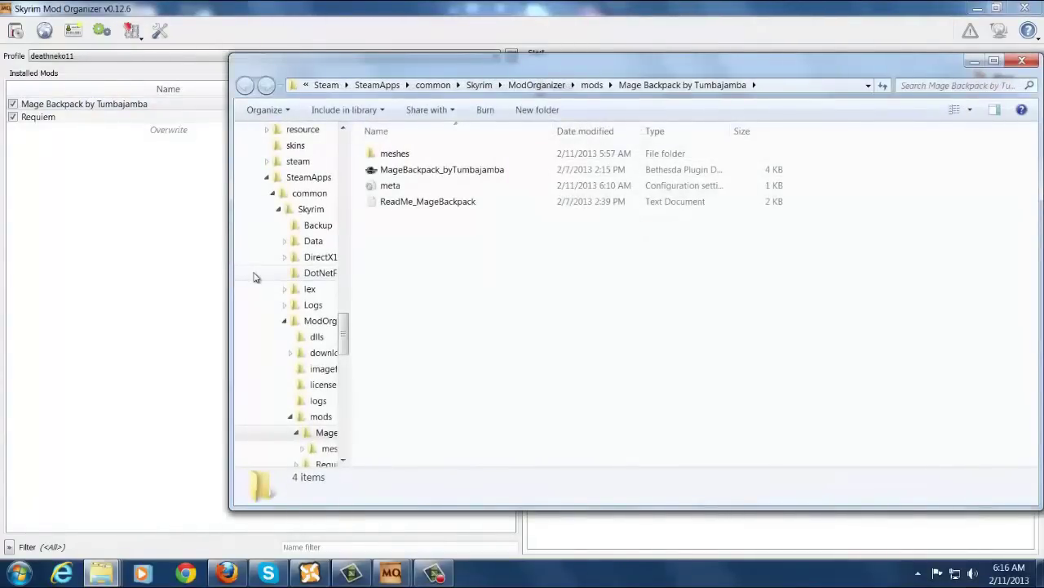
pyautogui.click(1020, 61)
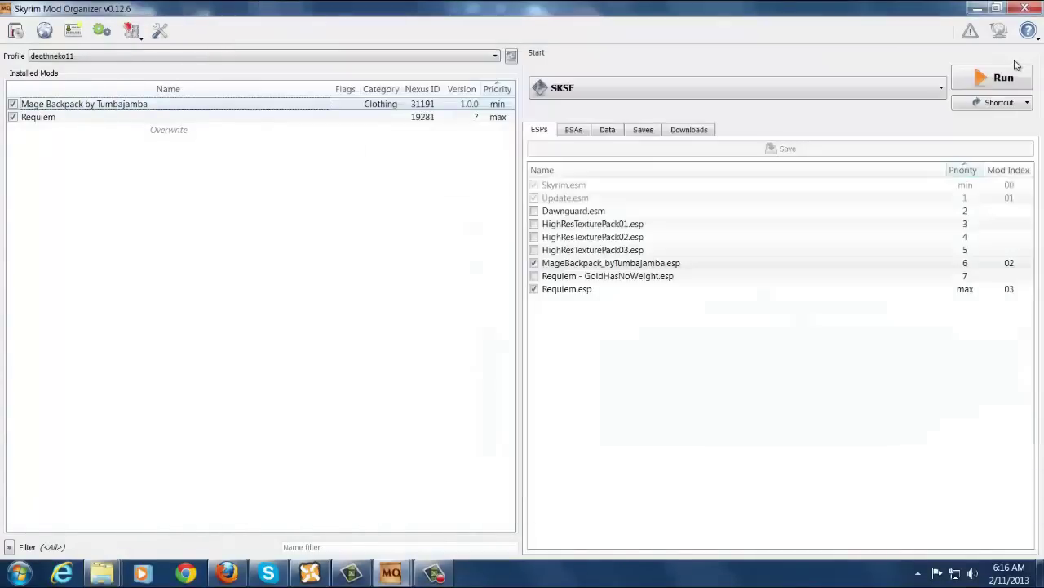
# Open Mage Backpack's information window, reveal all its pages by enlarging it, then close it.
pyautogui.rightClick(353, 109)
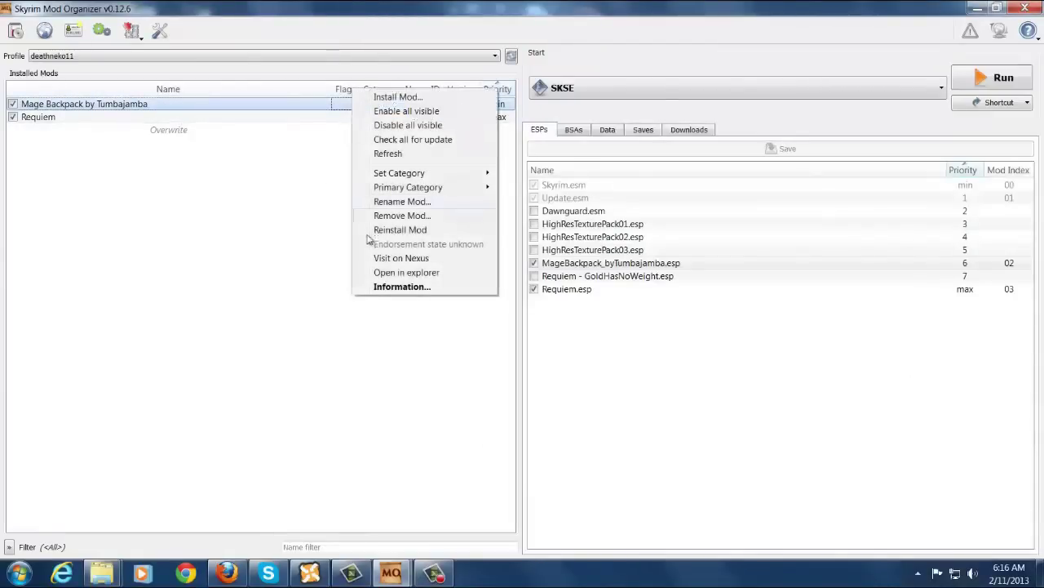
pyautogui.click(391, 287)
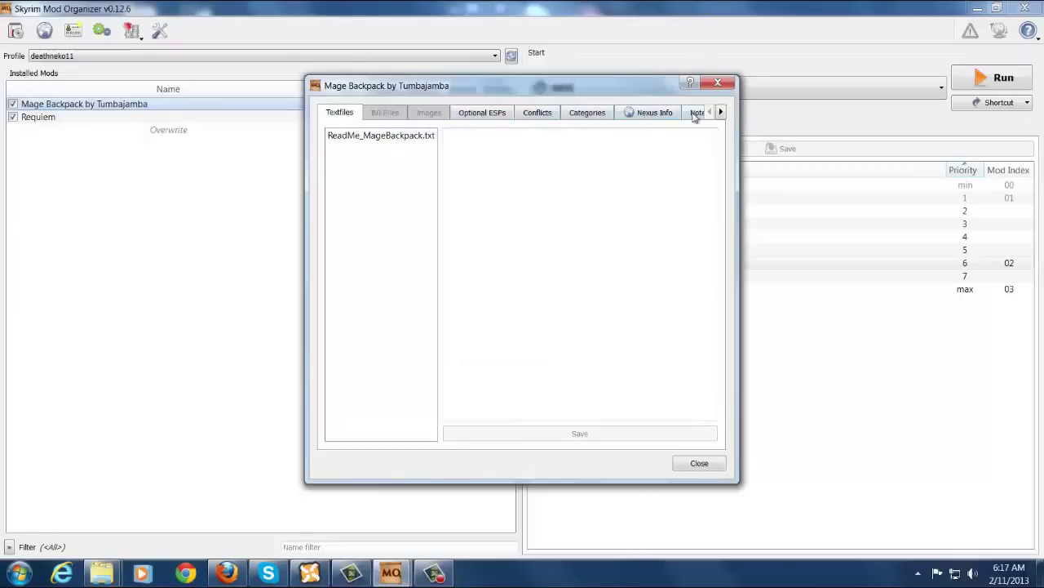
pyautogui.click(721, 111)
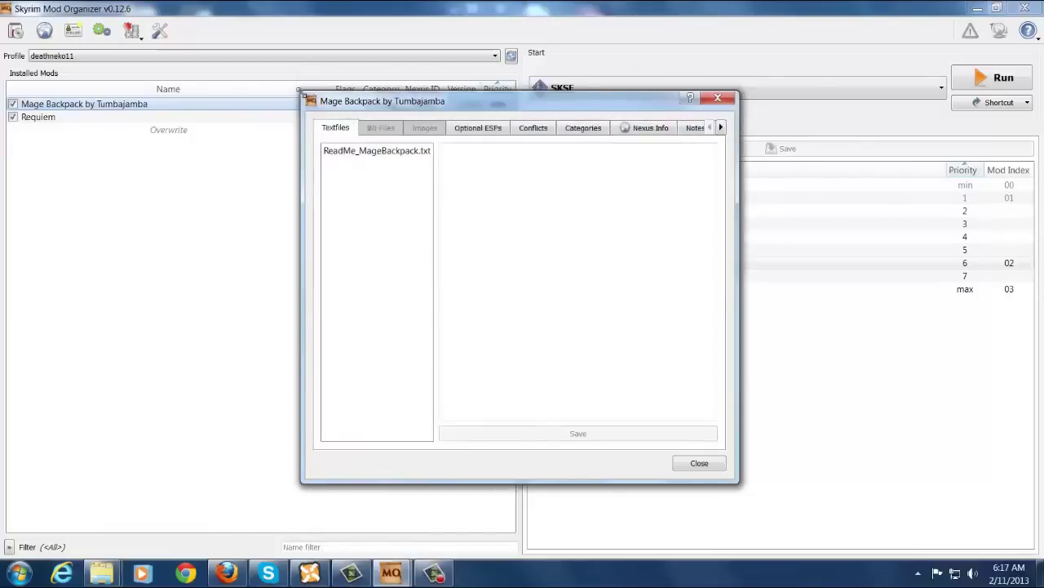
pyautogui.moveTo(302, 92); pyautogui.dragTo(161, 54)
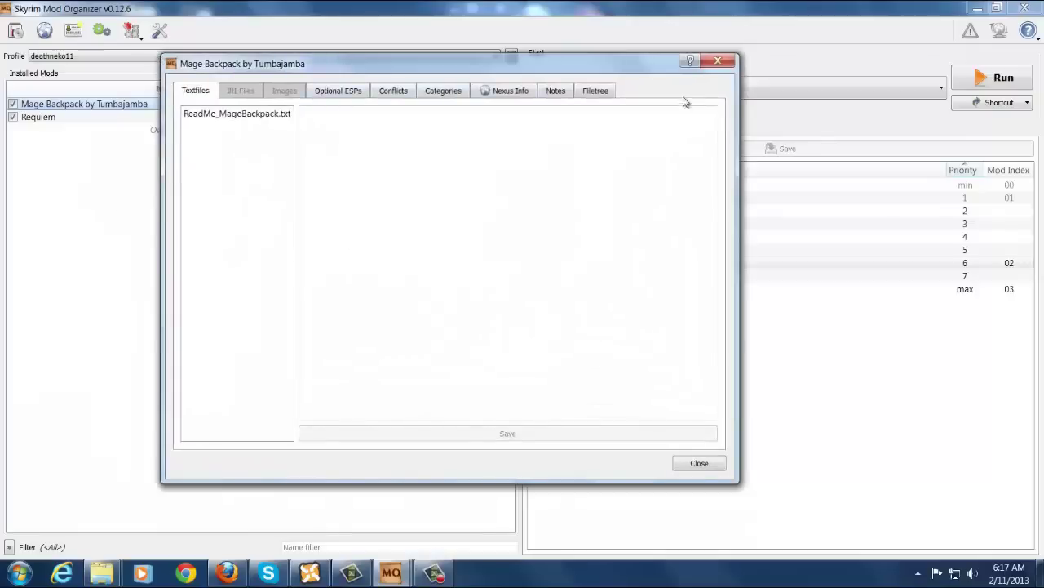
pyautogui.click(717, 63)
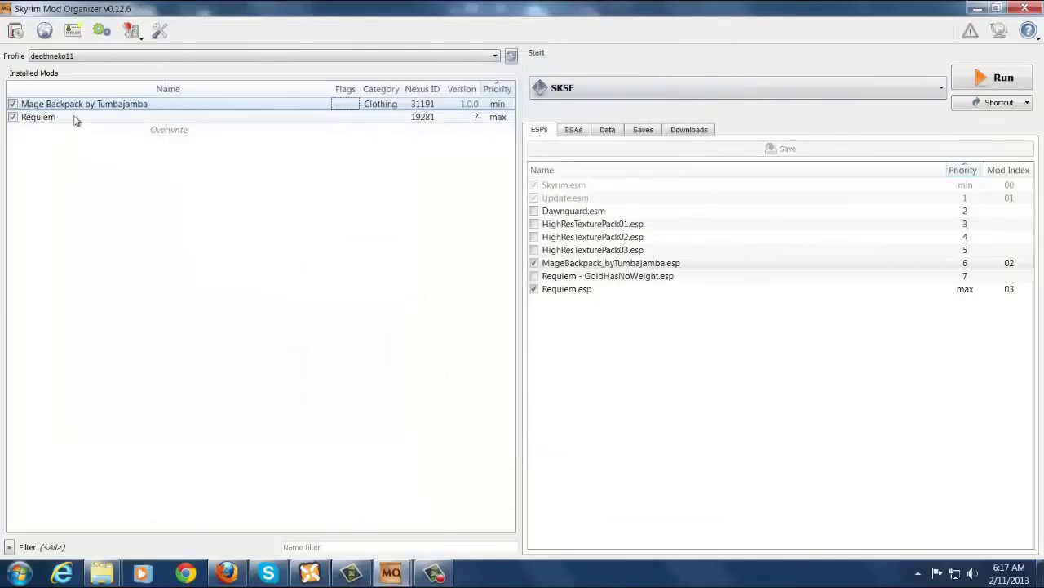
# Open the Requiem mod's information window.
pyautogui.click(73, 118)
pyautogui.rightClick(73, 118)
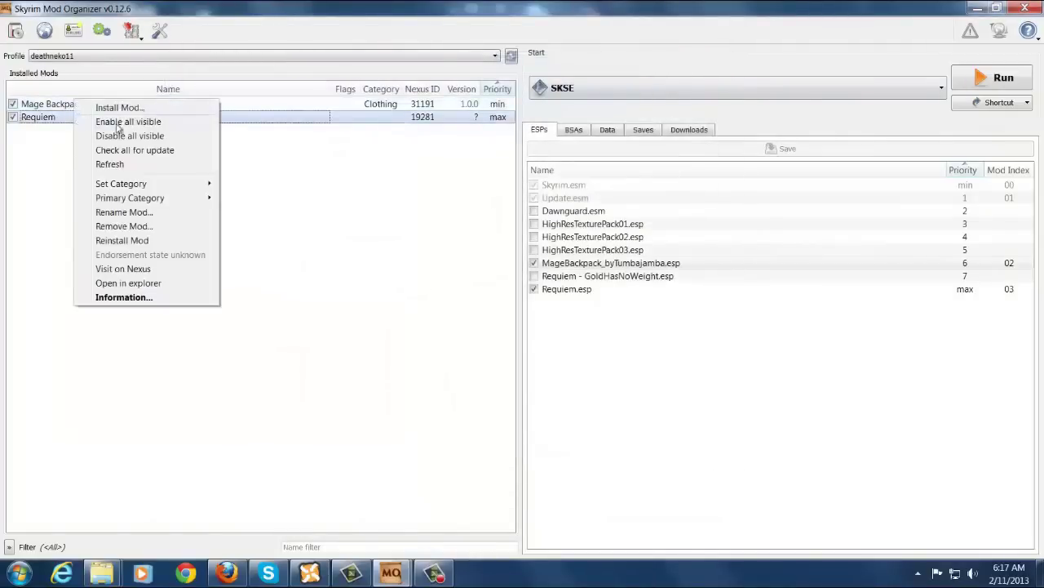
pyautogui.click(127, 304)
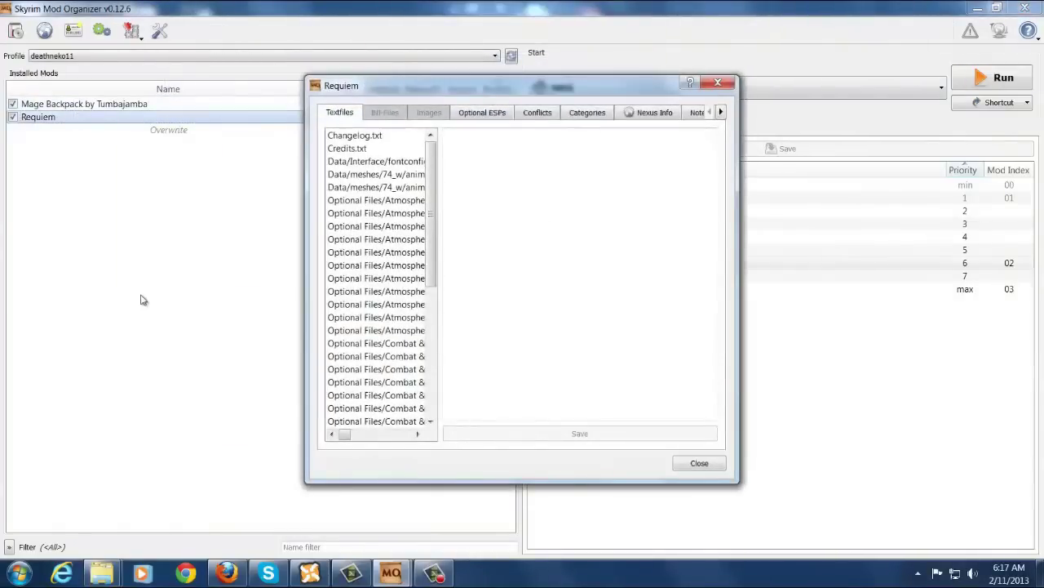
# Move Requiem's Disabled General Respawn and Easier Bartering ESPs from Optional to Available, then close.
pyautogui.click(495, 115)
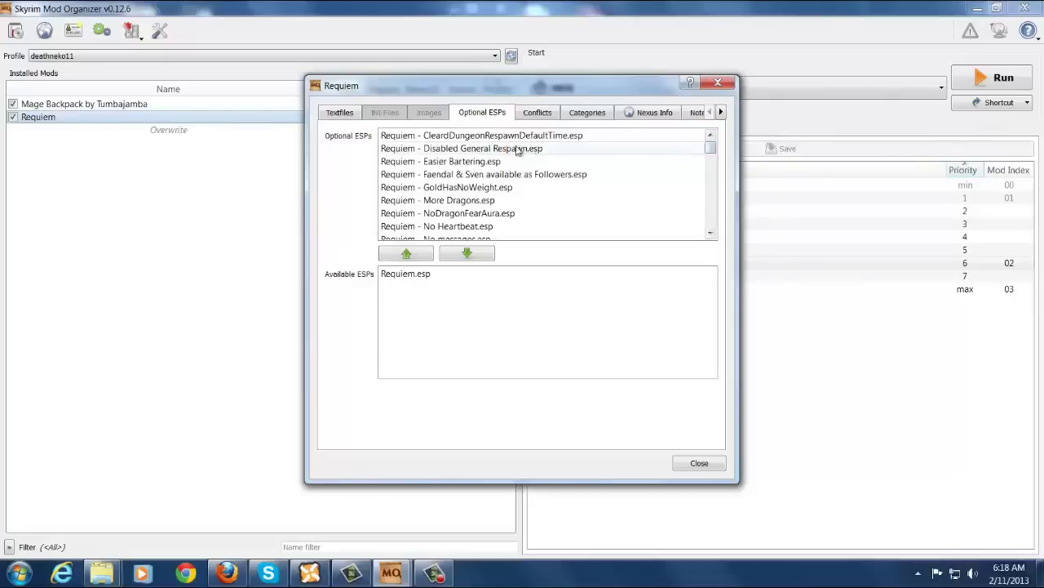
pyautogui.click(483, 151)
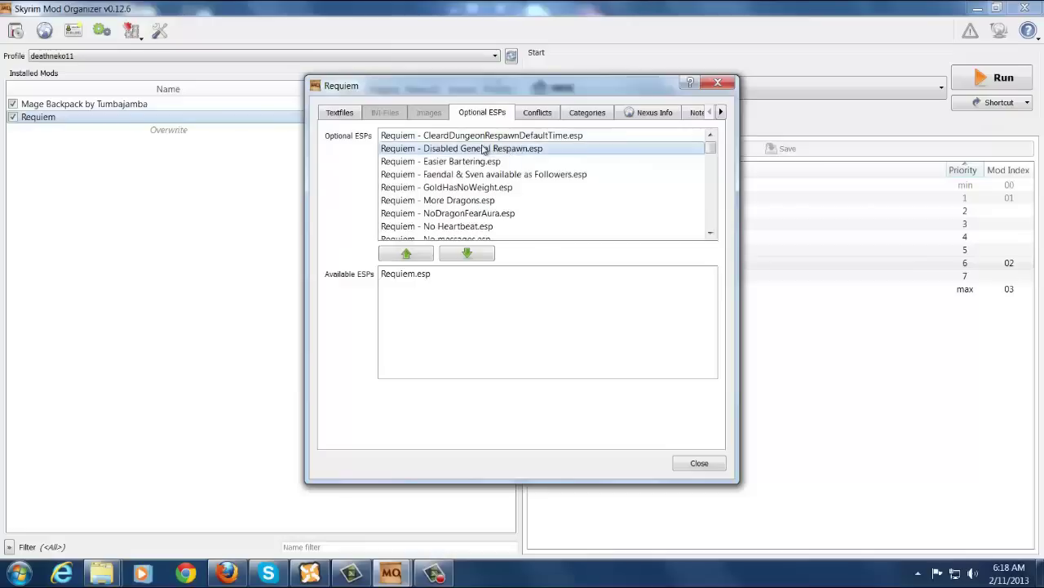
pyautogui.click(467, 255)
pyautogui.click(468, 255)
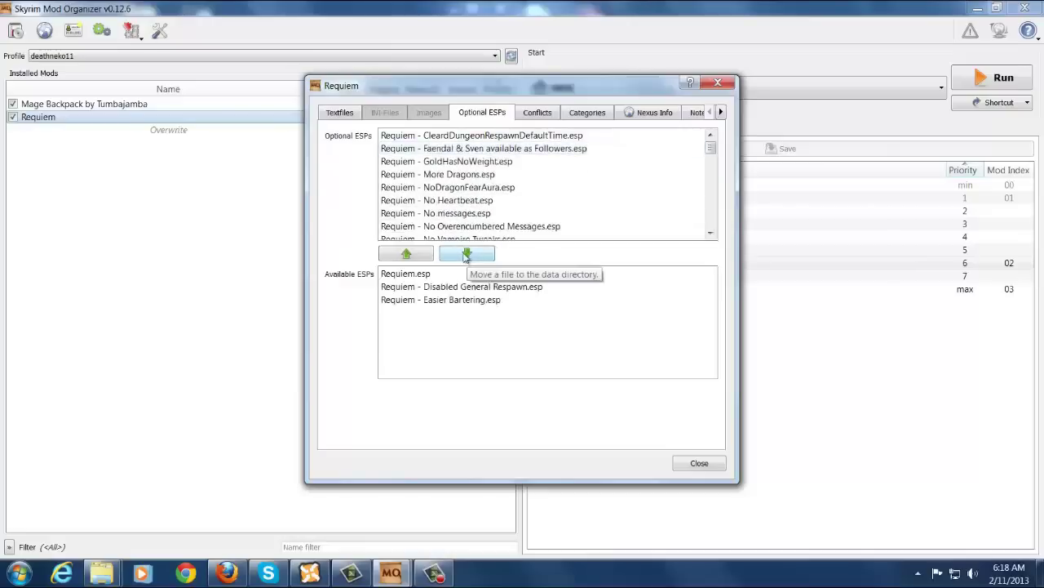
pyautogui.click(700, 463)
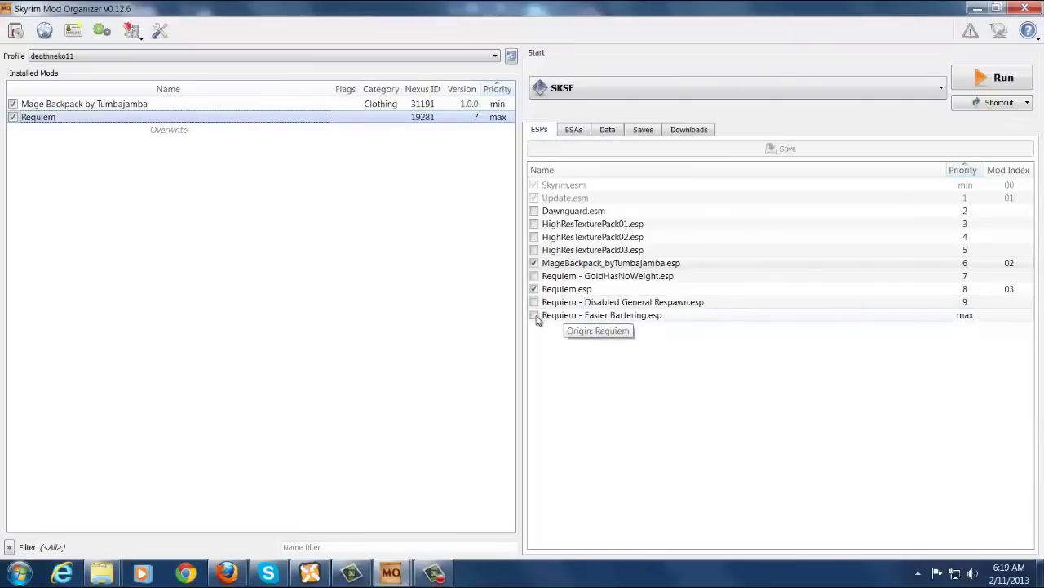
pyautogui.rightClick(398, 103)
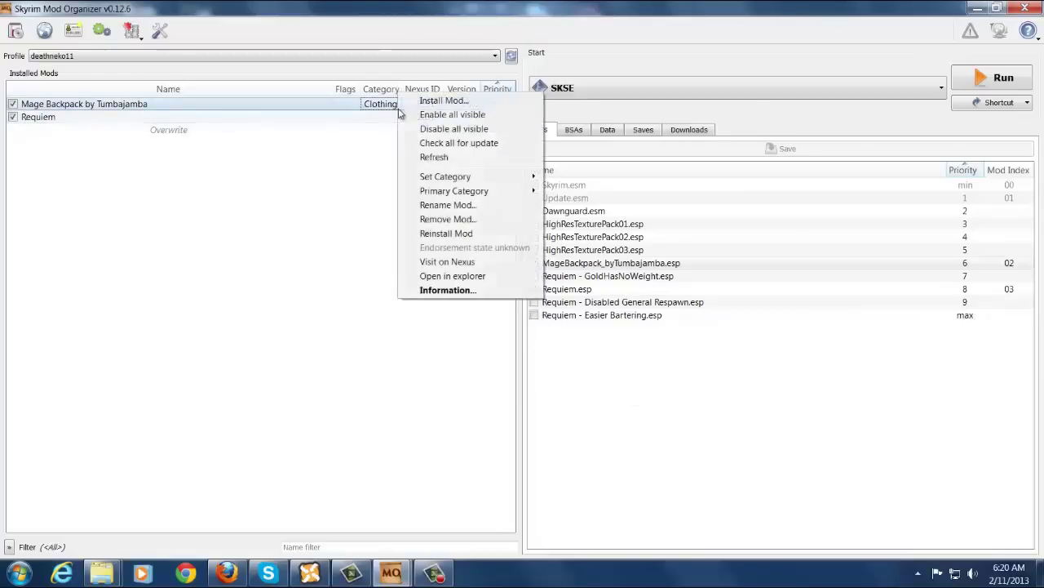
pyautogui.click(441, 293)
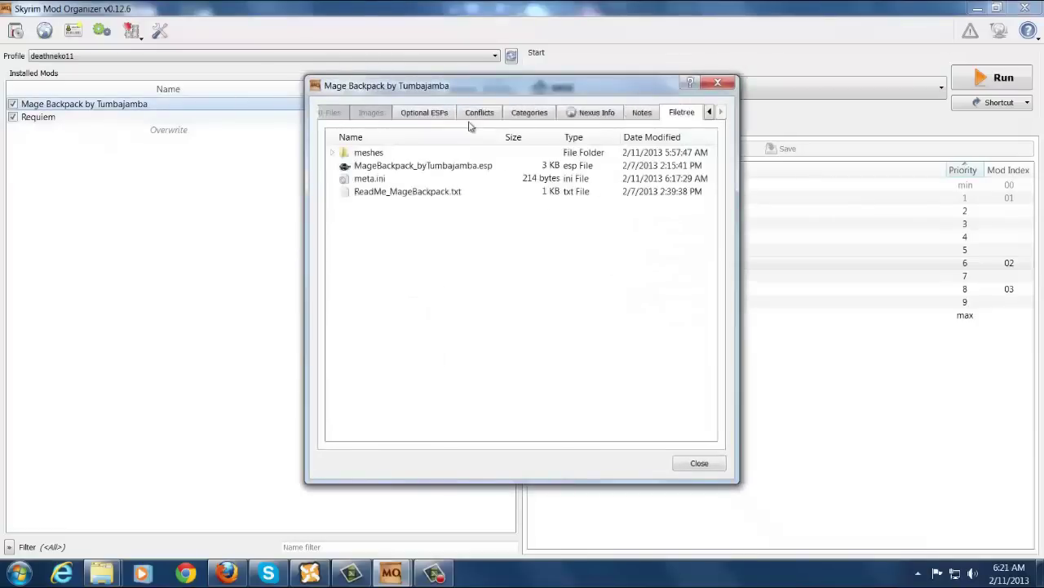
pyautogui.hotkey('ctrl', 'shift', 'Tab')
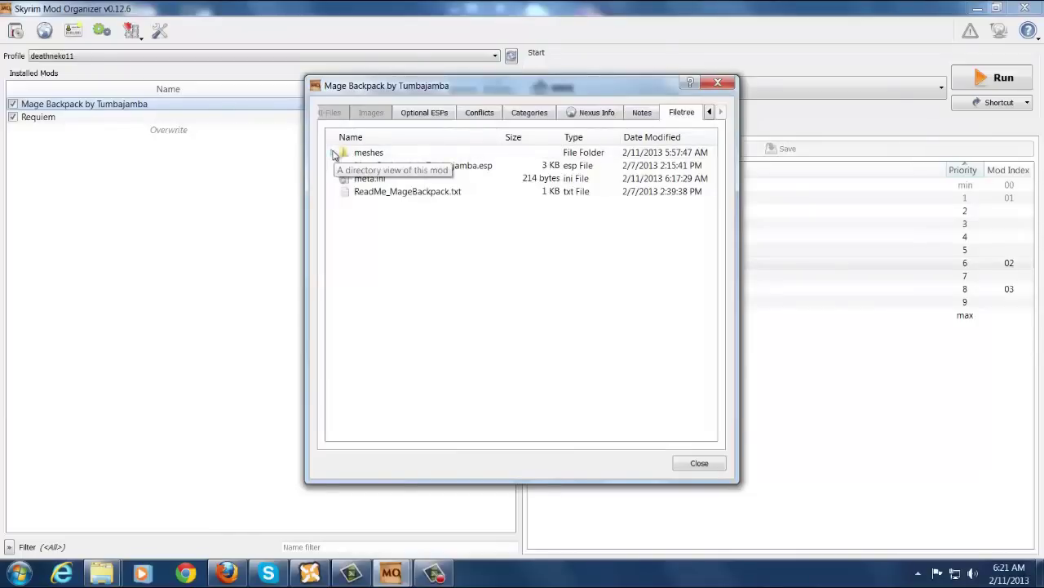
pyautogui.click(333, 153)
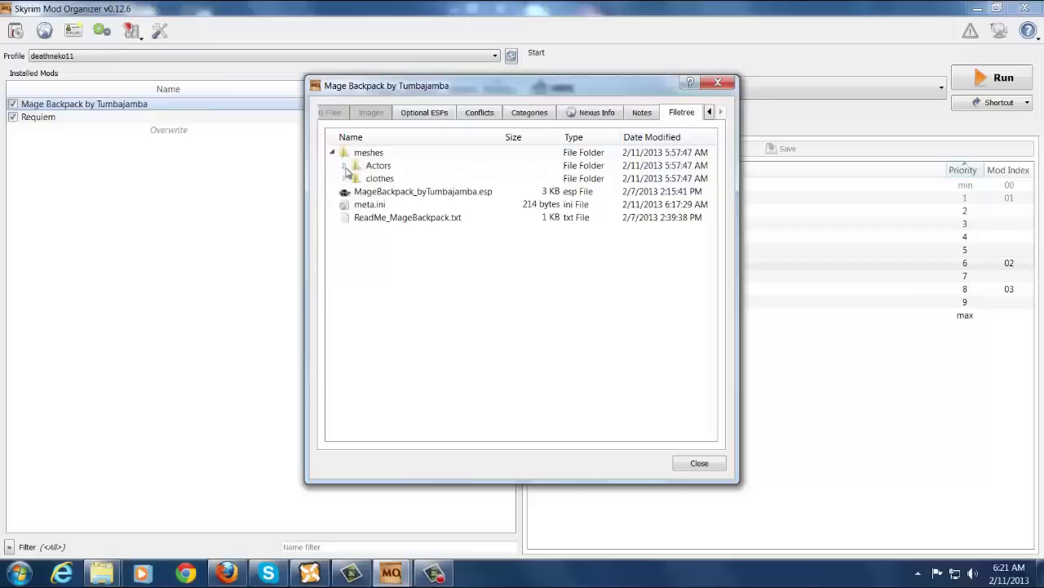
pyautogui.click(343, 166)
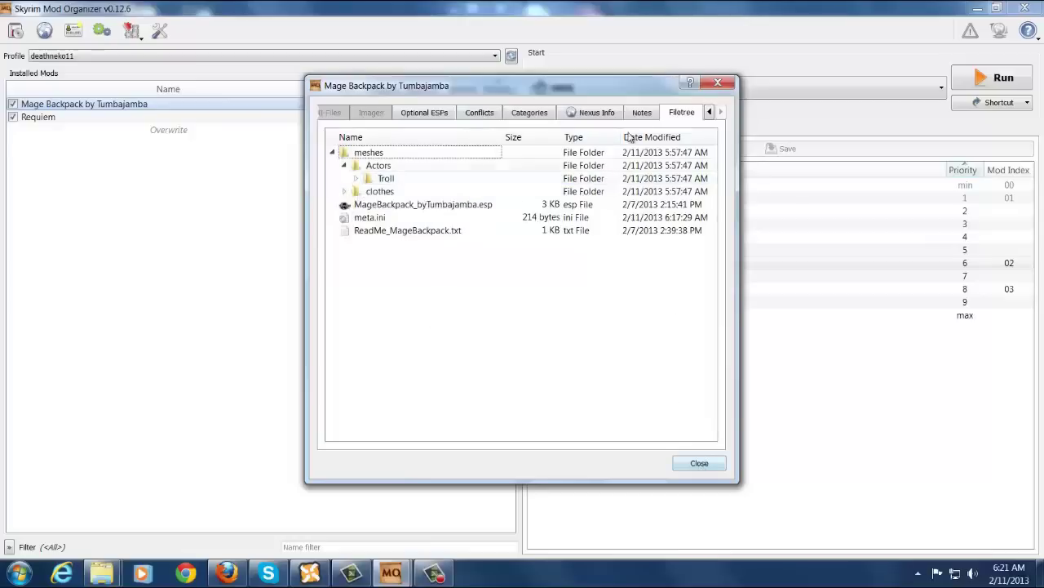
pyautogui.click(591, 114)
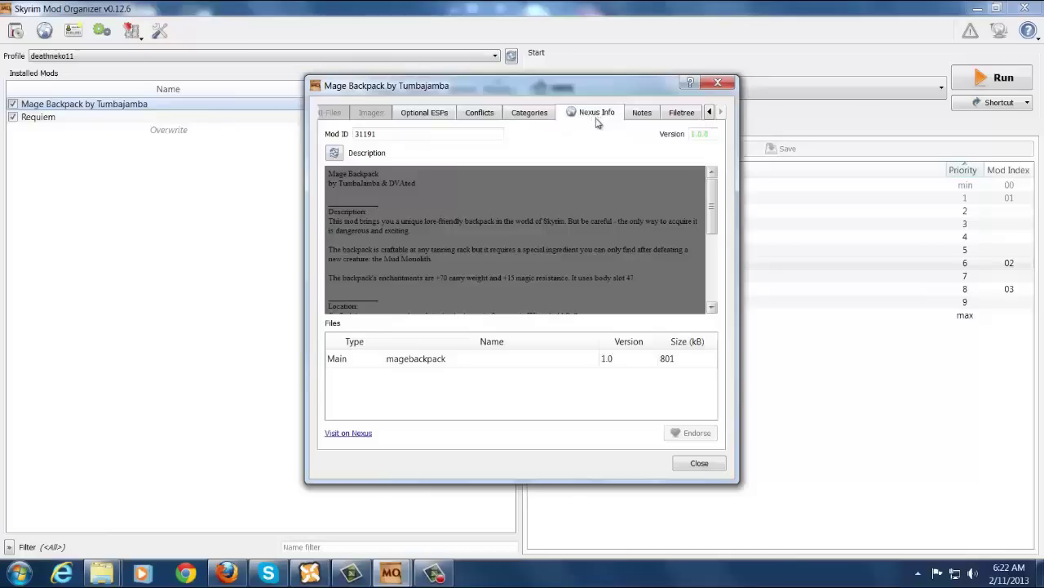
pyautogui.click(529, 113)
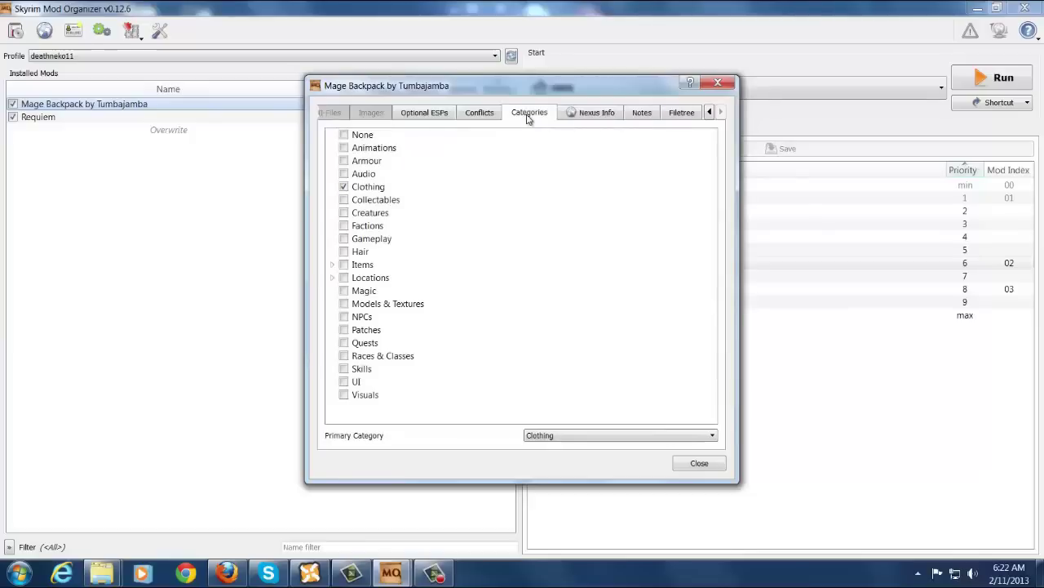
pyautogui.click(482, 115)
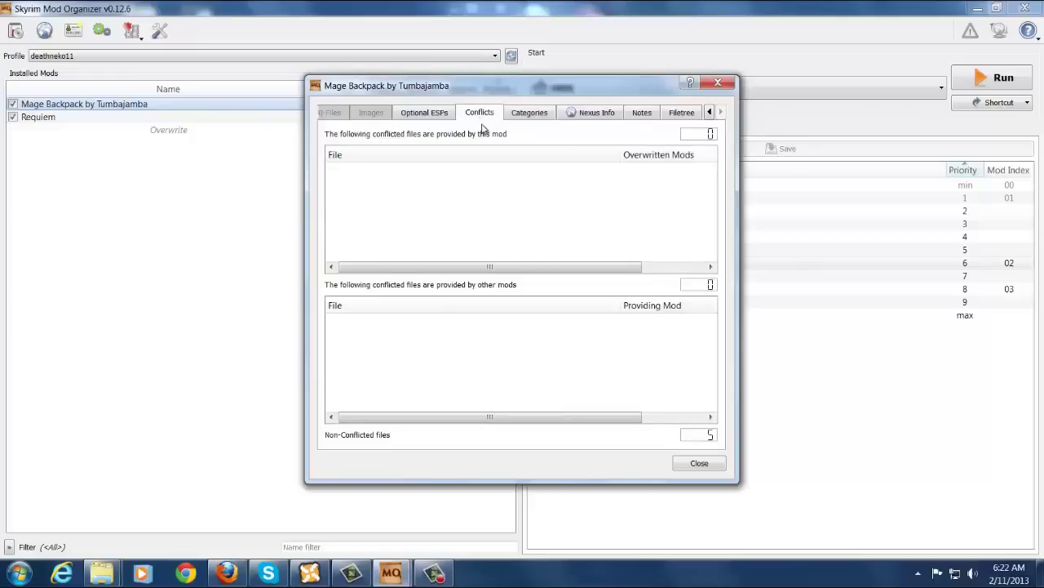
pyautogui.click(699, 464)
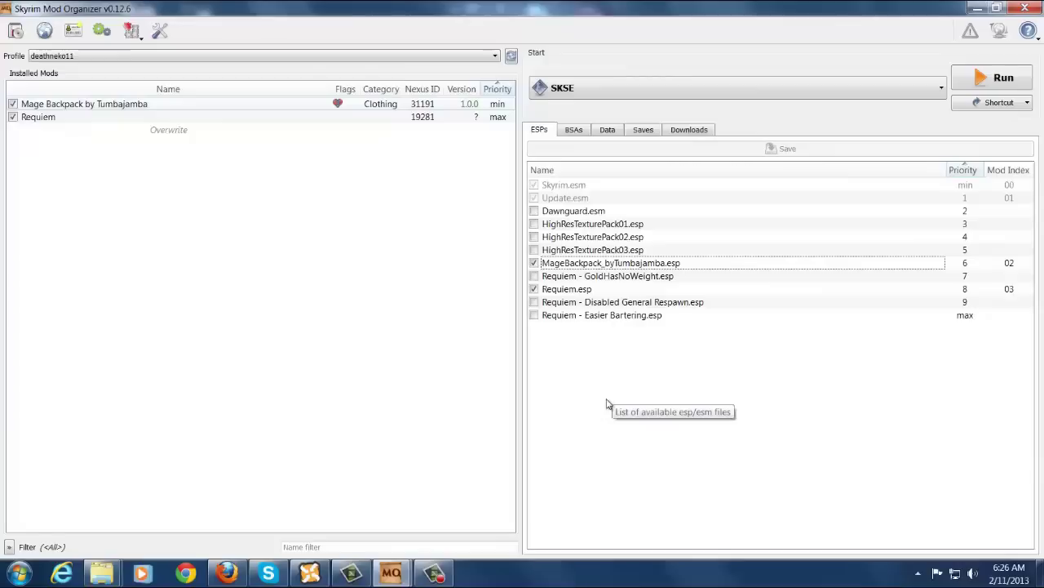
# Set BOSS as the launch program and try dragging MageBackpack_byTumbajamba.esp lower in load order.
pyautogui.click(806, 89)
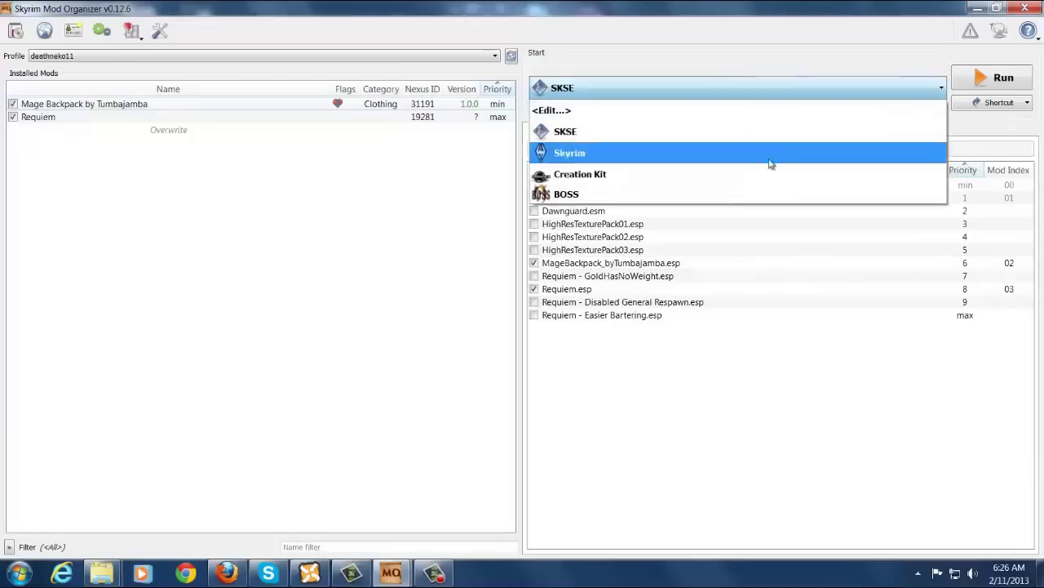
pyautogui.click(768, 193)
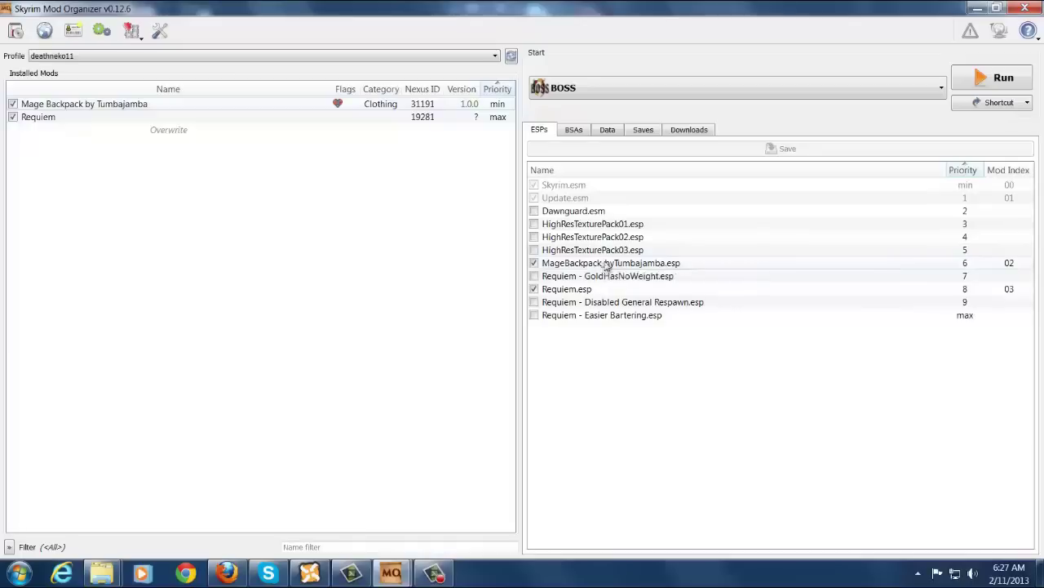
pyautogui.moveTo(608, 267)
pyautogui.mouseDown()
pyautogui.moveTo(612, 308)
pyautogui.moveTo(620, 261)
pyautogui.mouseUp()
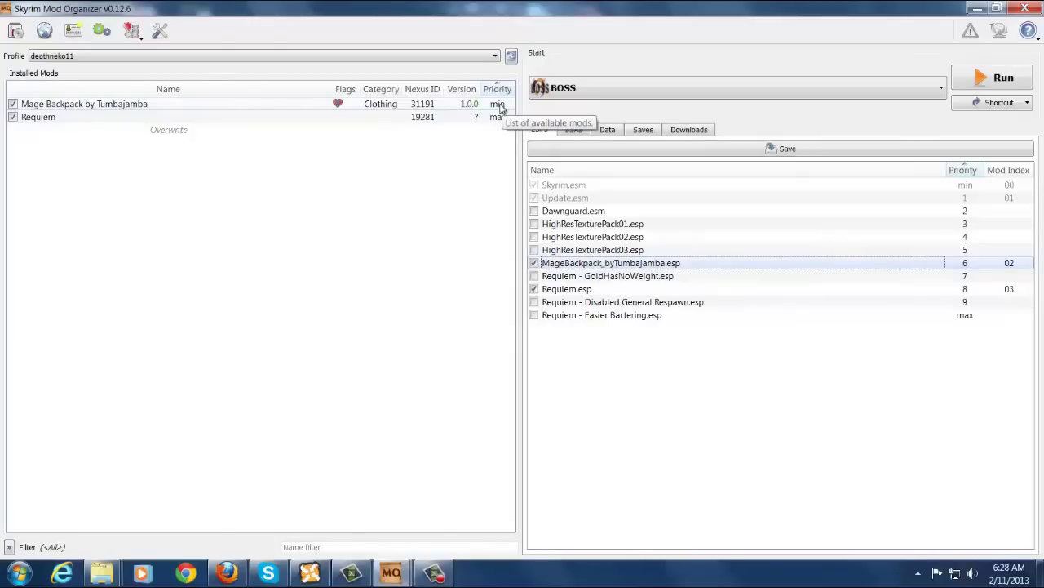
# Leave Mage Backpack's priority at min and switch the launch program back to SKSE.
pyautogui.click(501, 105)
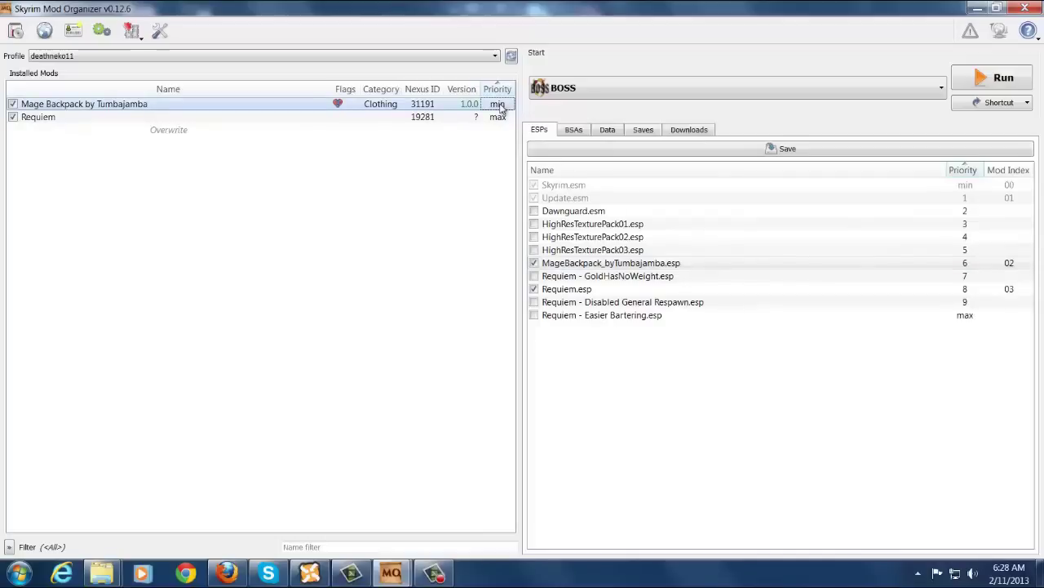
pyautogui.doubleClick(500, 107)
pyautogui.click(435, 203)
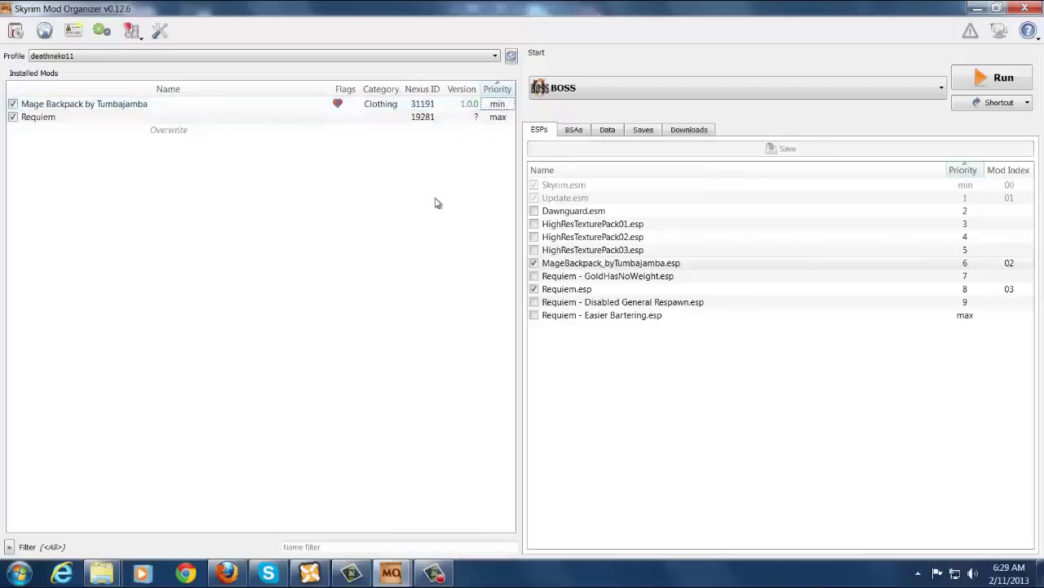
pyautogui.click(650, 89)
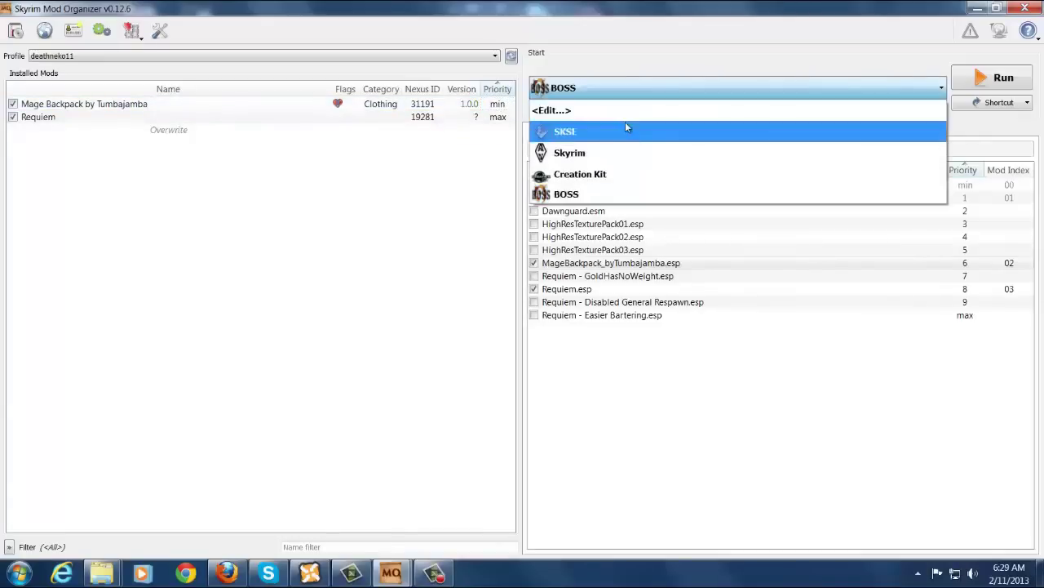
pyautogui.click(625, 124)
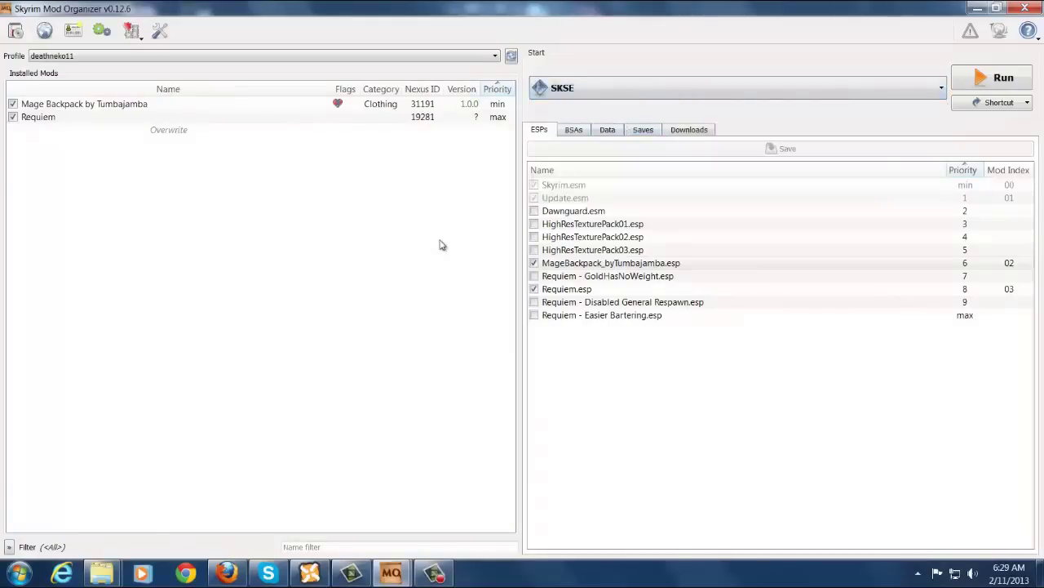
# Reselect the deathneko11 profile, then switch to the Default profile.
pyautogui.click(229, 64)
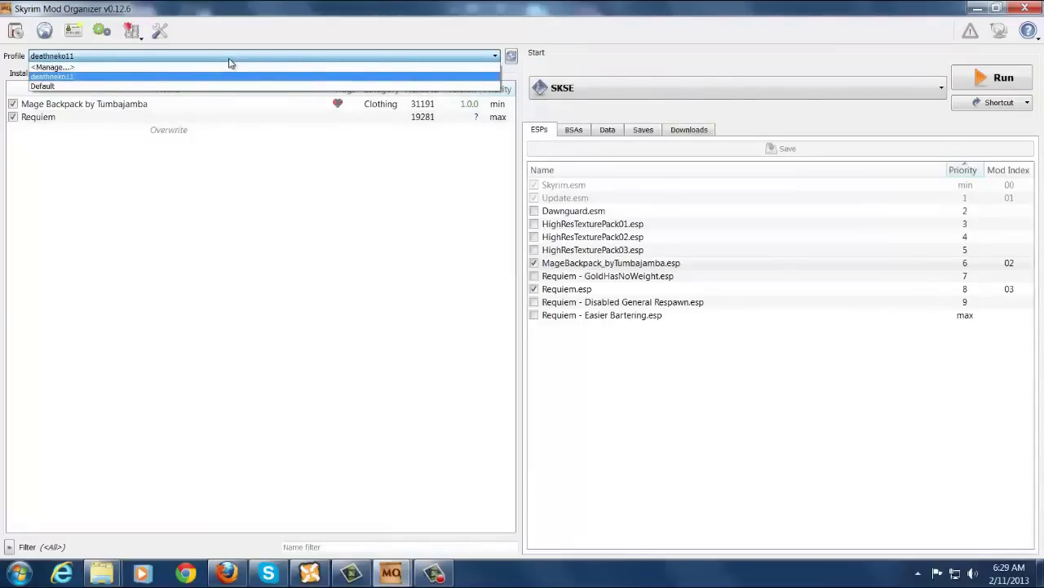
pyautogui.click(189, 204)
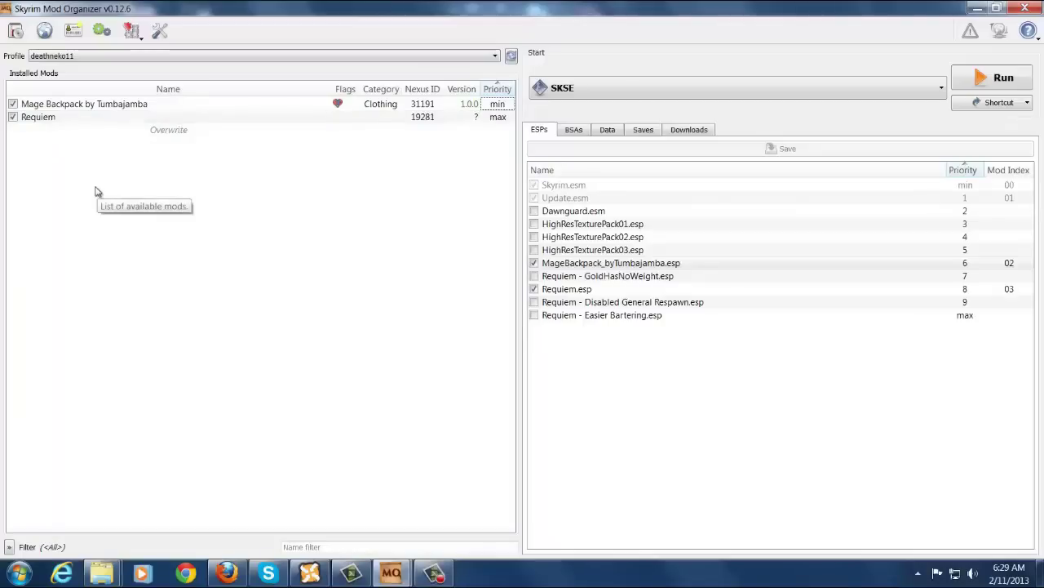
pyautogui.click(149, 56)
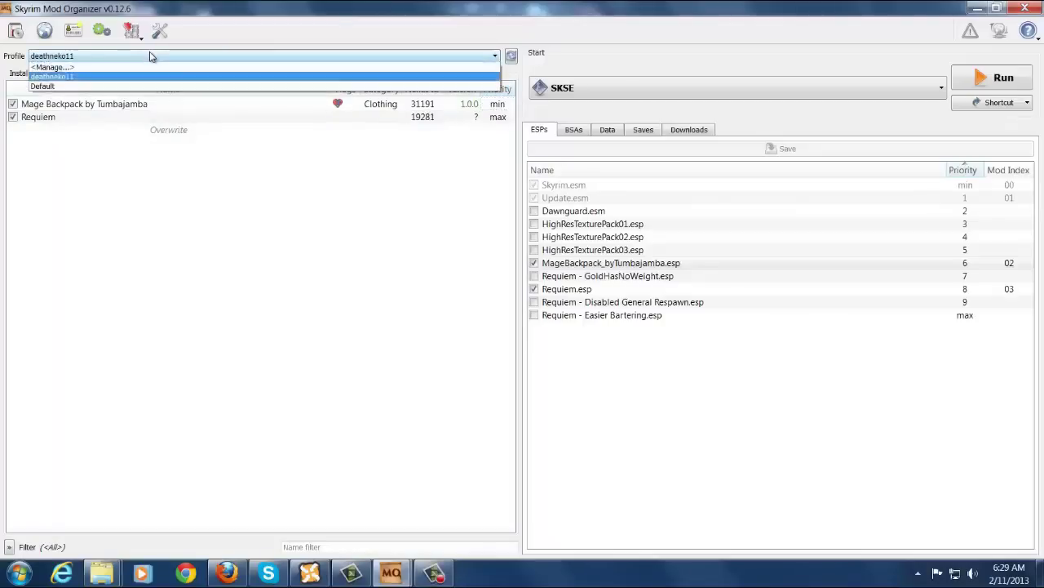
pyautogui.click(140, 86)
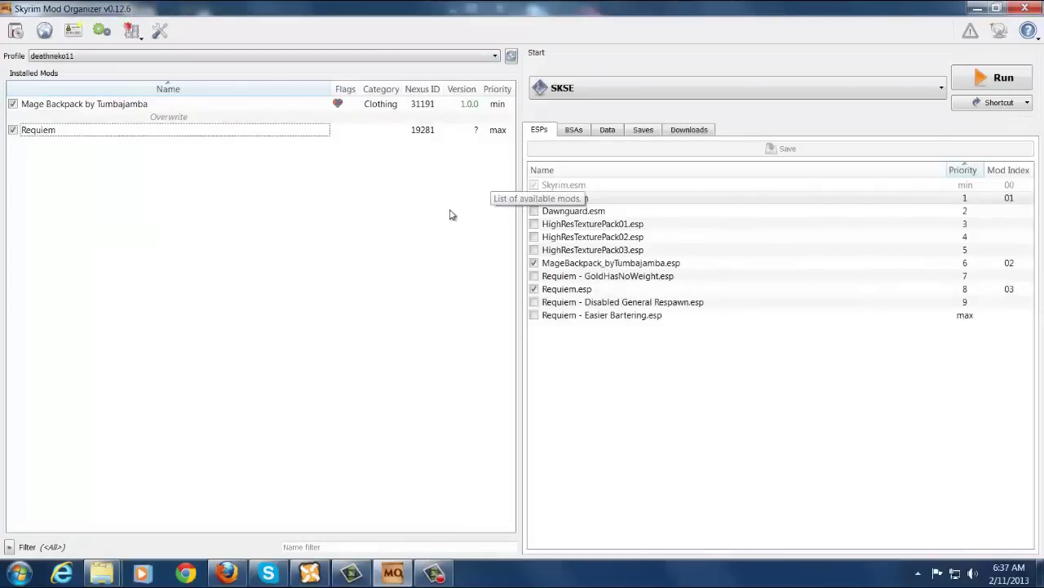
# Tick Dawnguard.esm, then tick Dawnguard.bsa in the BSAs list, toggling it once to clear the warning.
pyautogui.click(534, 211)
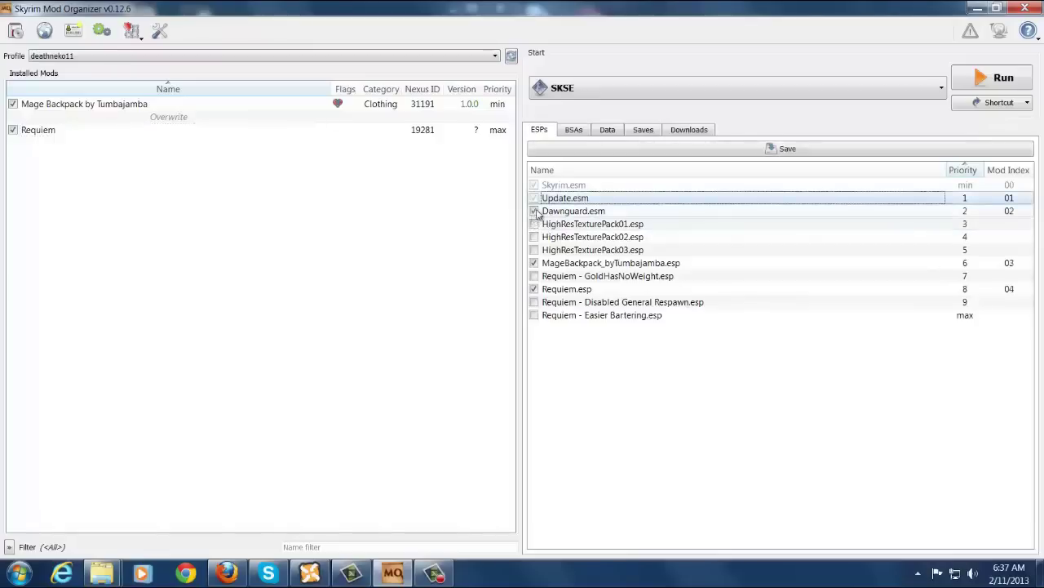
pyautogui.click(569, 130)
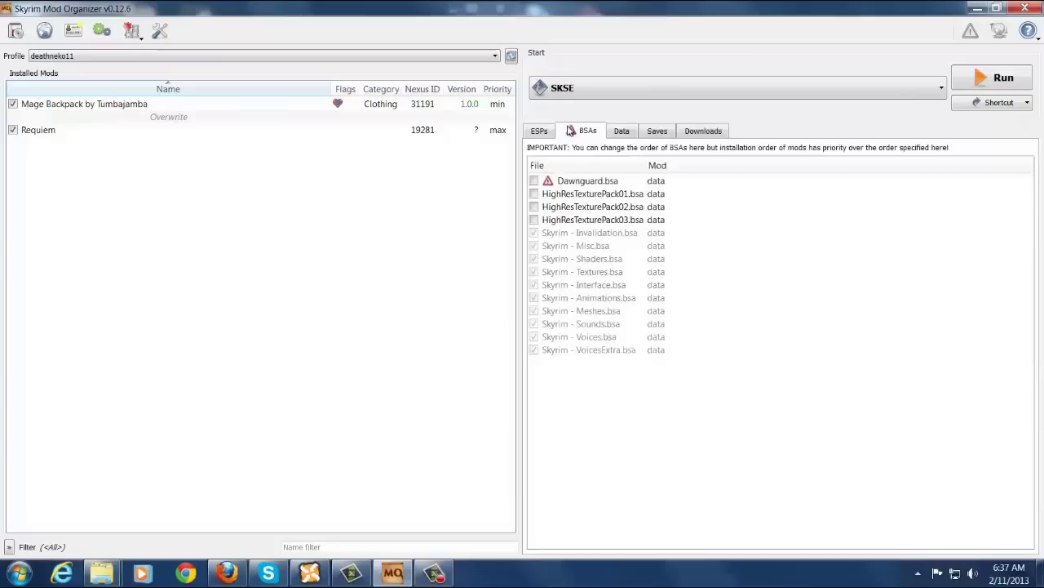
pyautogui.click(535, 180)
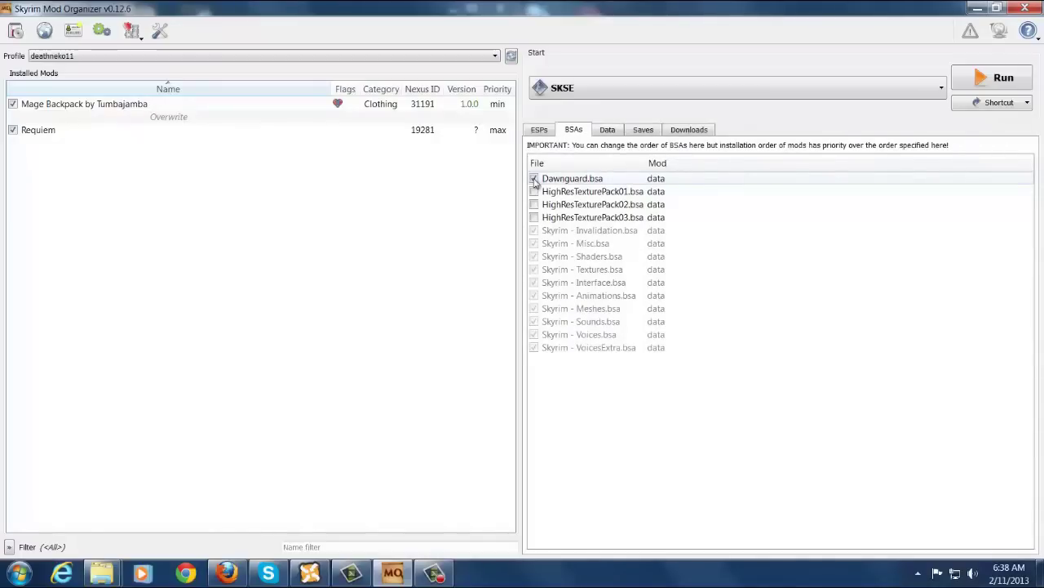
pyautogui.click(534, 179)
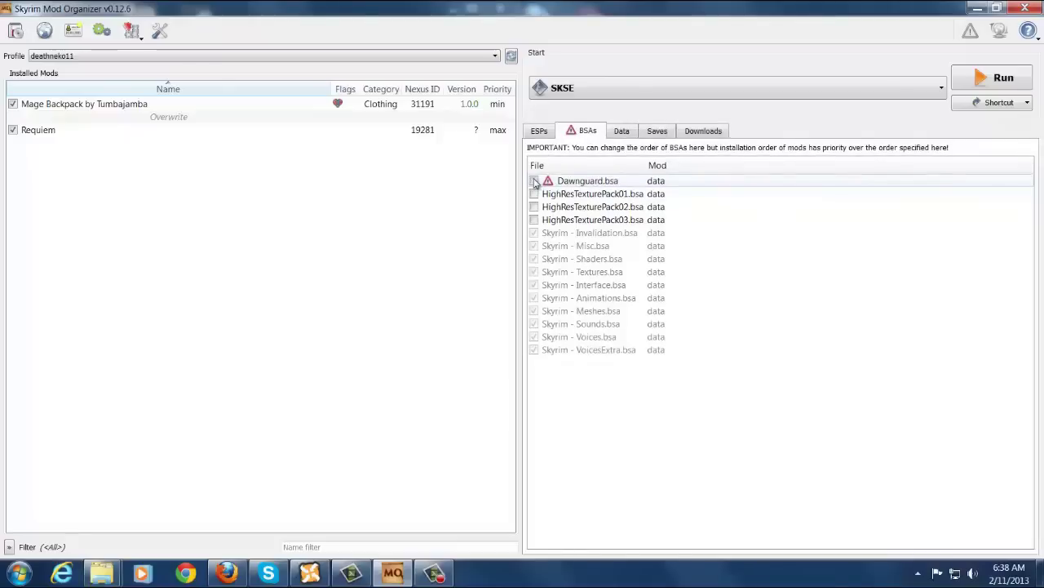
pyautogui.moveTo(560, 187)
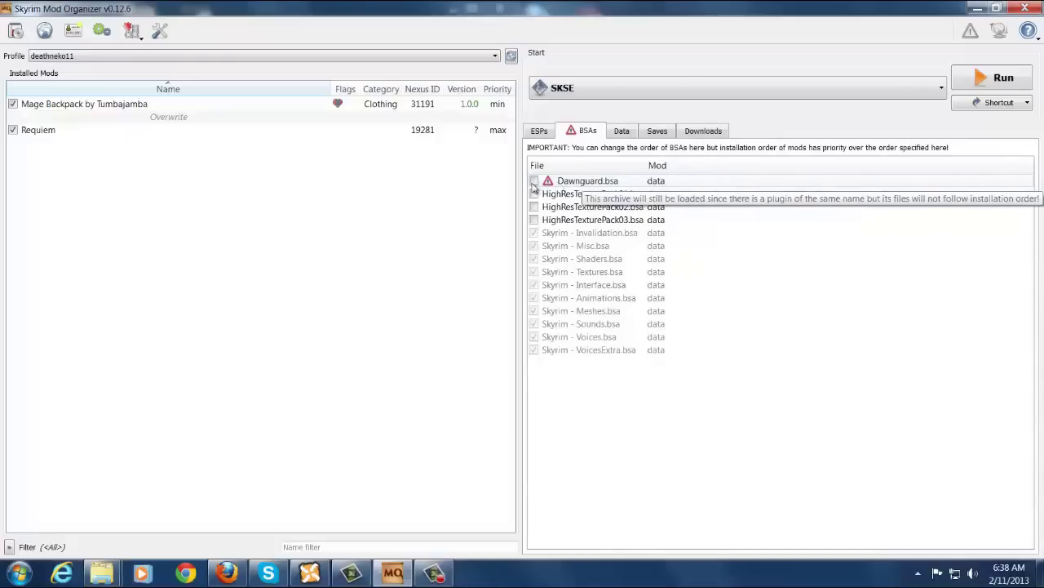
pyautogui.click(535, 181)
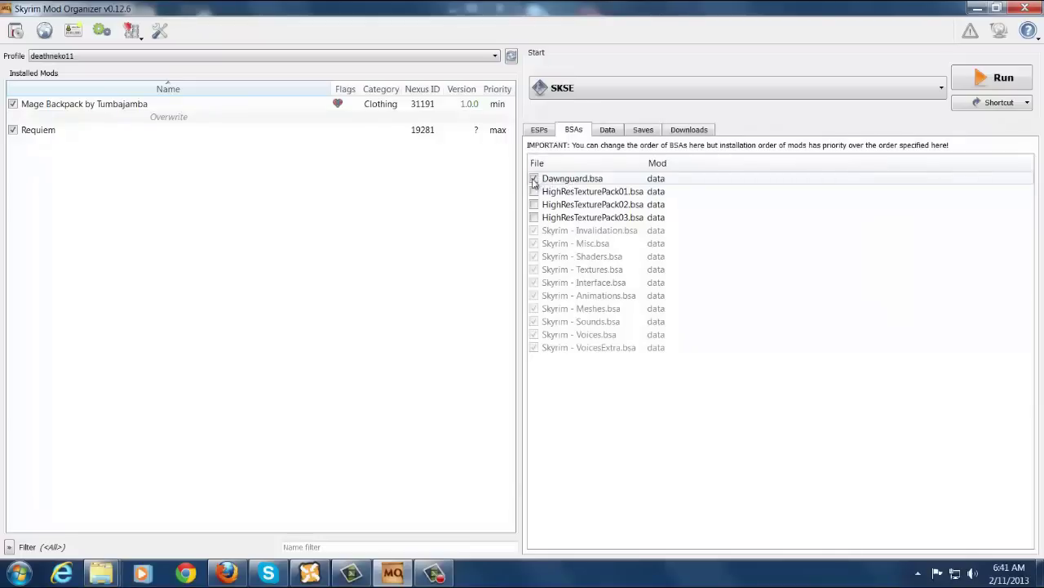
pyautogui.moveTo(133, 124)
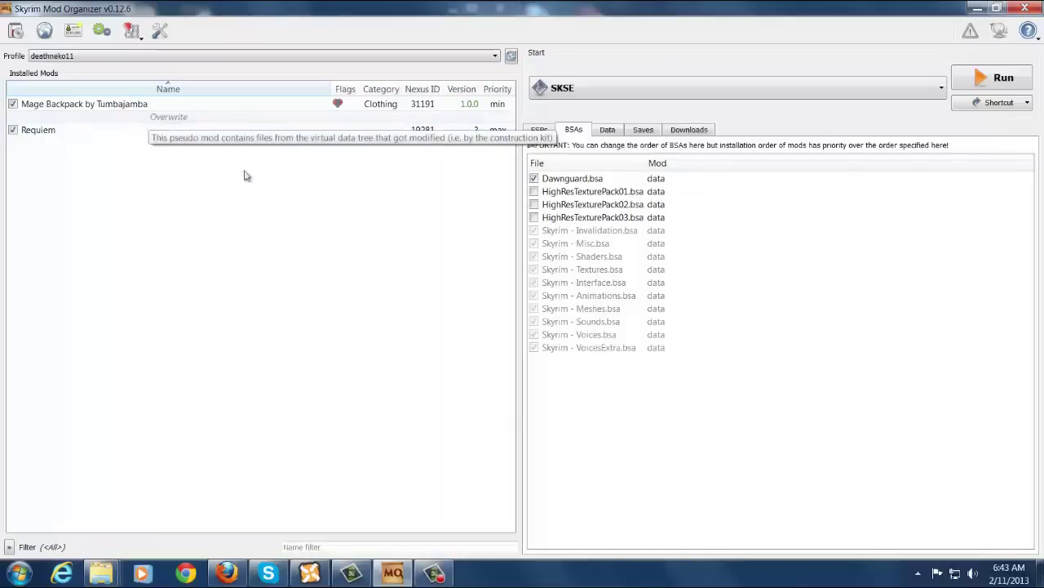
# Show the Data tab's file tree and inspect a red Requiem entry's conflict tooltip.
pyautogui.click(605, 132)
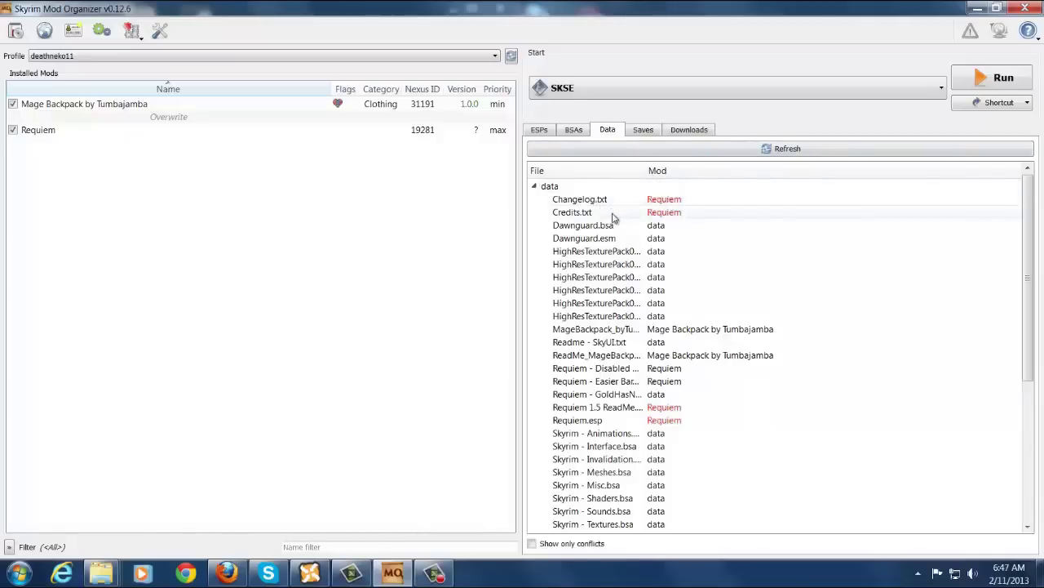
pyautogui.moveTo(651, 205)
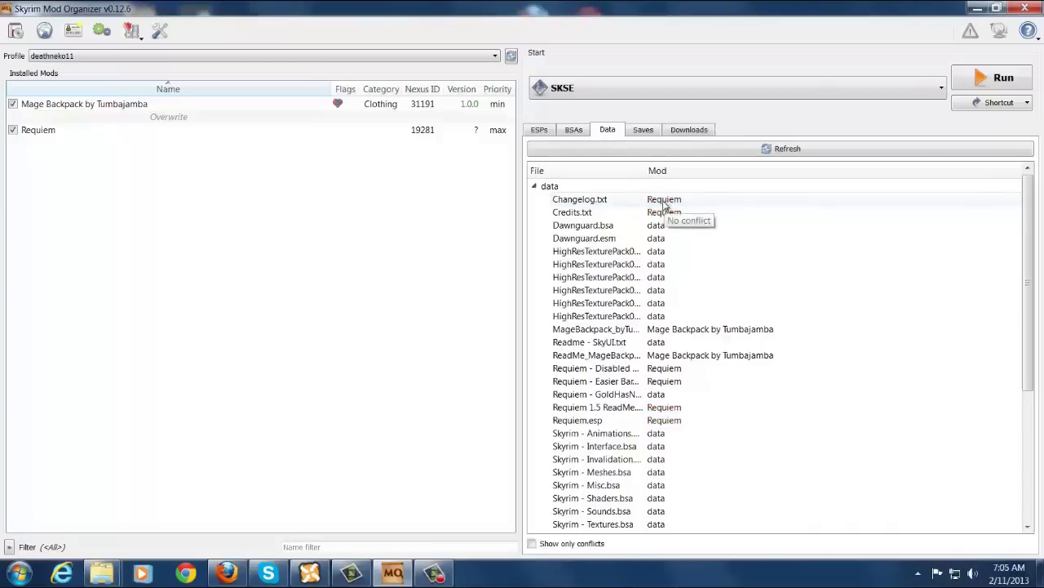
# With the Saves tab showing, switch to the Default profile, where Mage Backpack and Requiem are disabled.
pyautogui.click(644, 132)
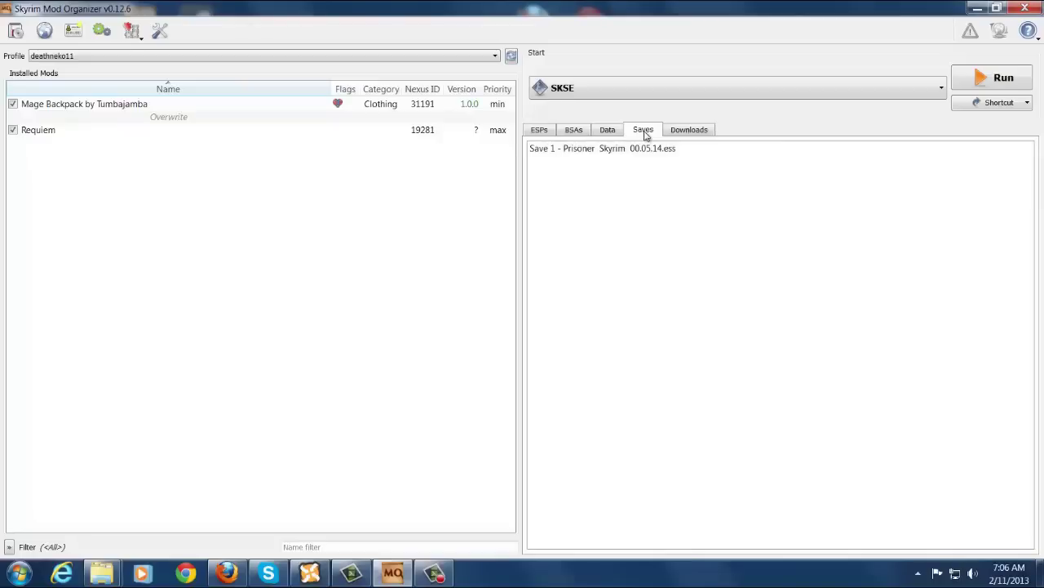
pyautogui.click(188, 58)
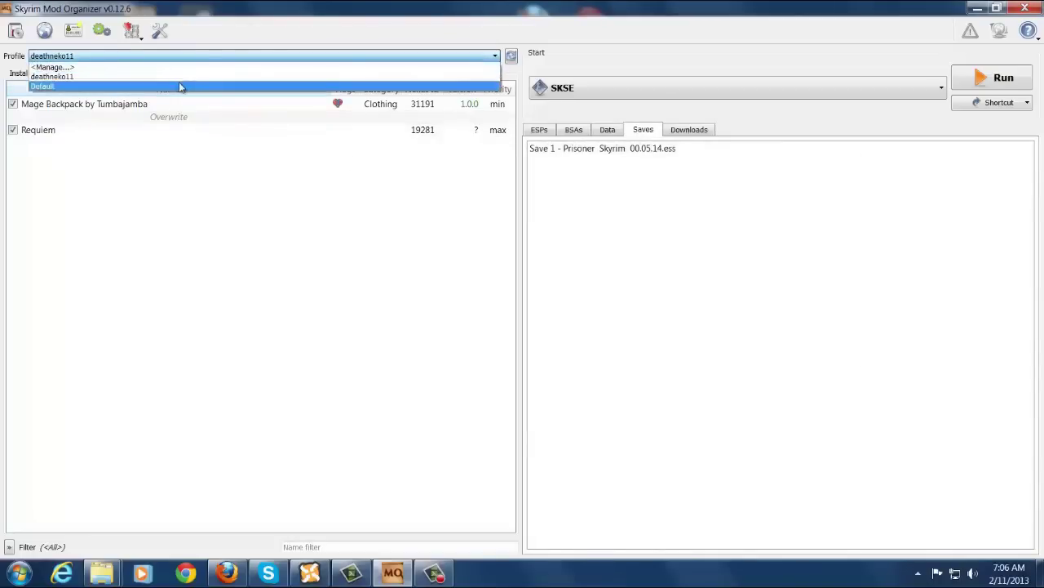
pyautogui.click(180, 86)
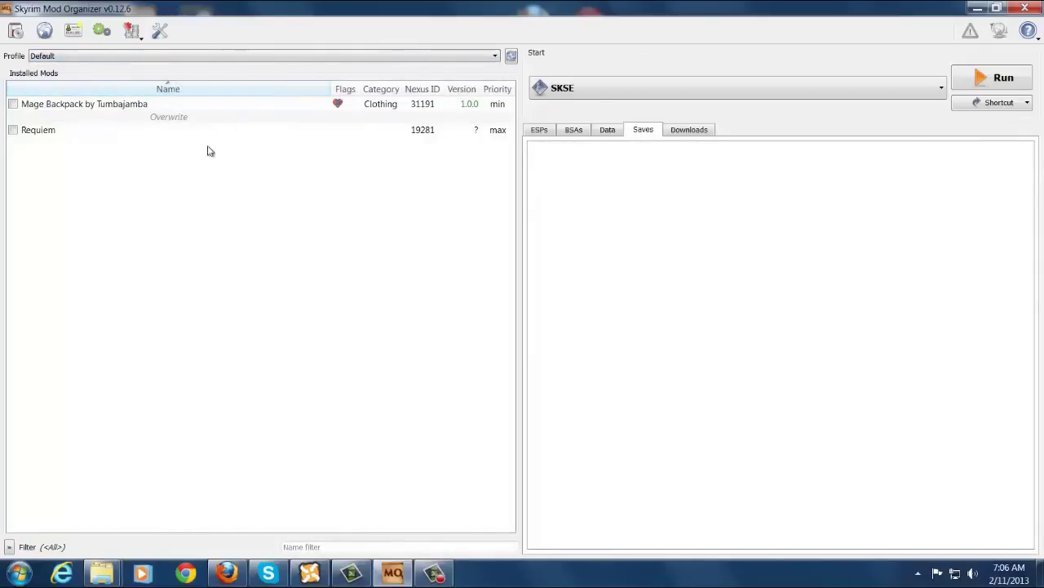
# Return to the user's own profile and preview the Save 1 - Prisoner savegame details.
pyautogui.click(127, 60)
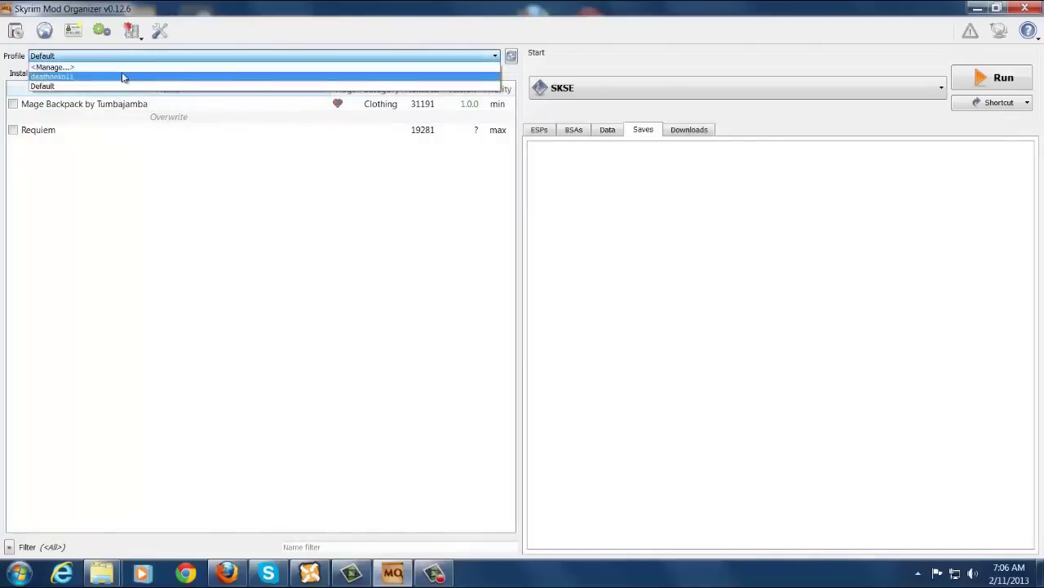
pyautogui.click(122, 77)
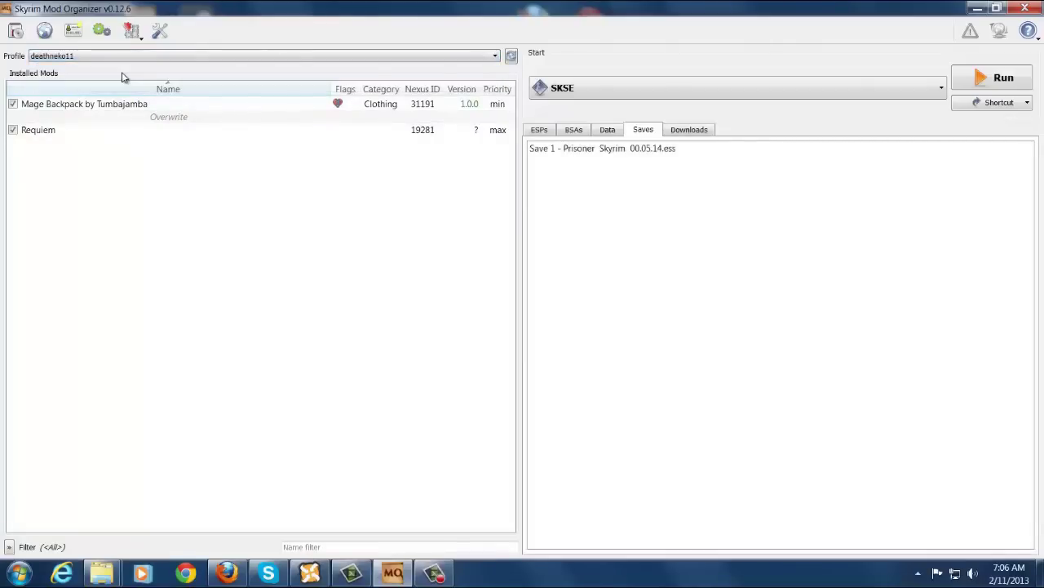
pyautogui.moveTo(609, 152)
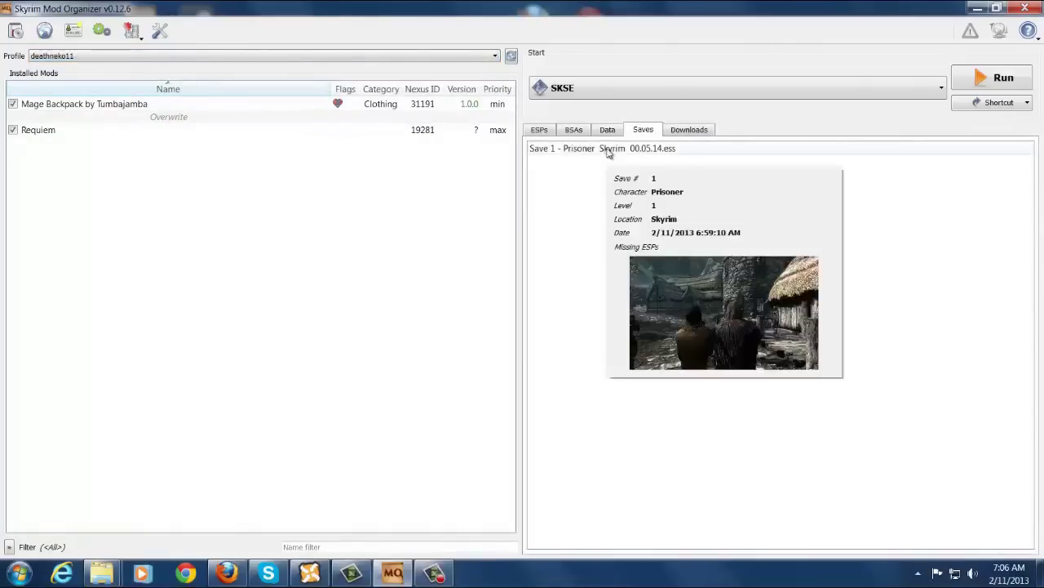
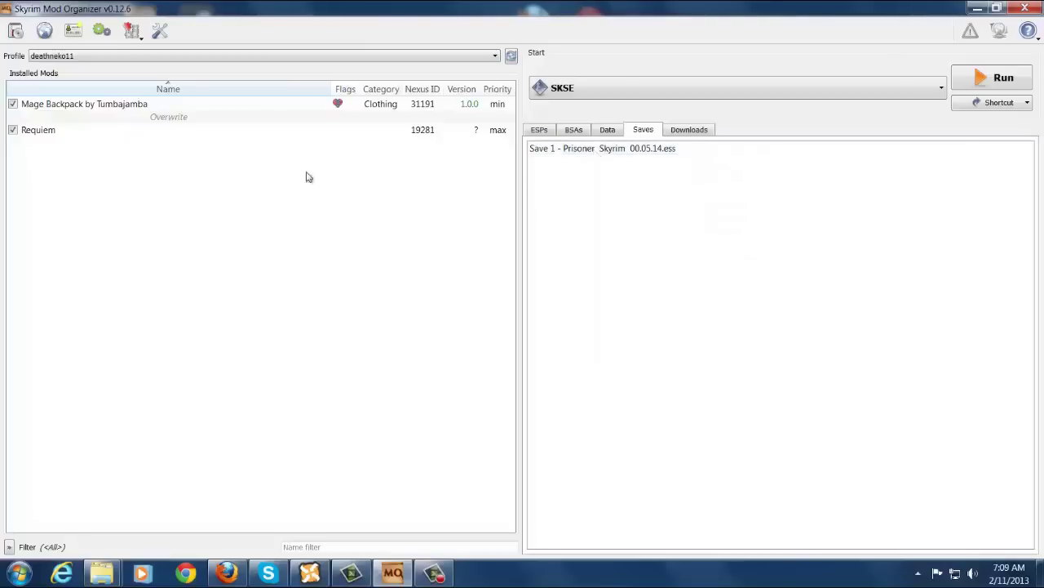
# Uncheck Mage Backpack by Tumbajamba and Requiem in the deathneko11 profile's mod list.
pyautogui.click(12, 104)
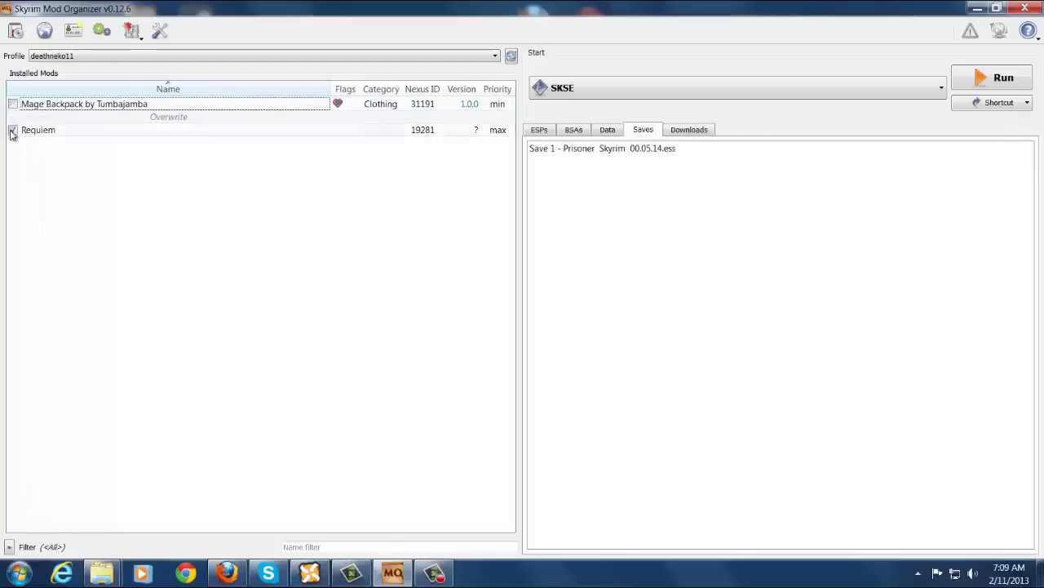
pyautogui.click(13, 131)
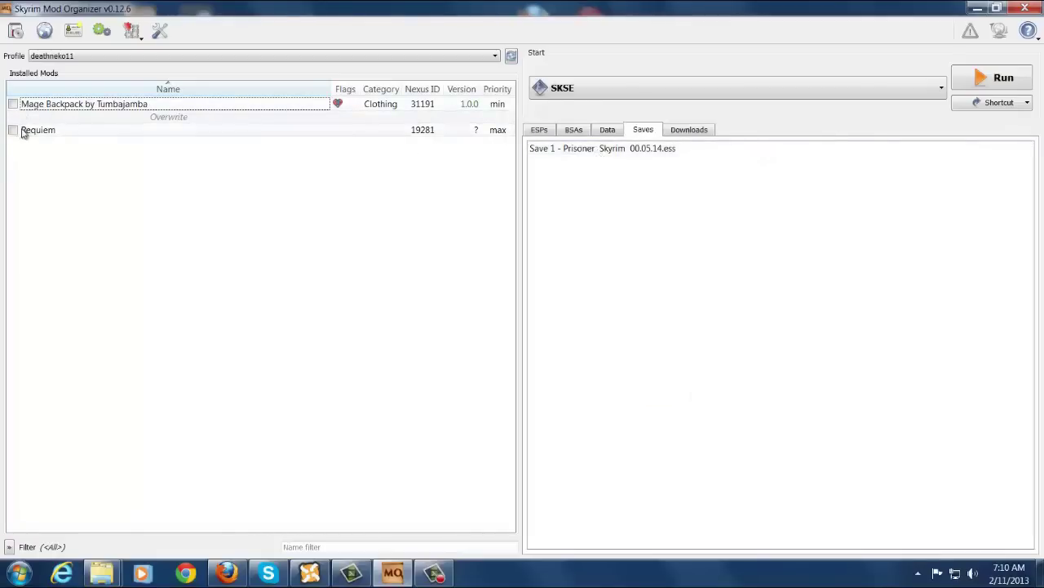
# Review the active ESP plugins, then bring up the Fix Mods... menu for Save 1 - Prisoner.
pyautogui.click(538, 130)
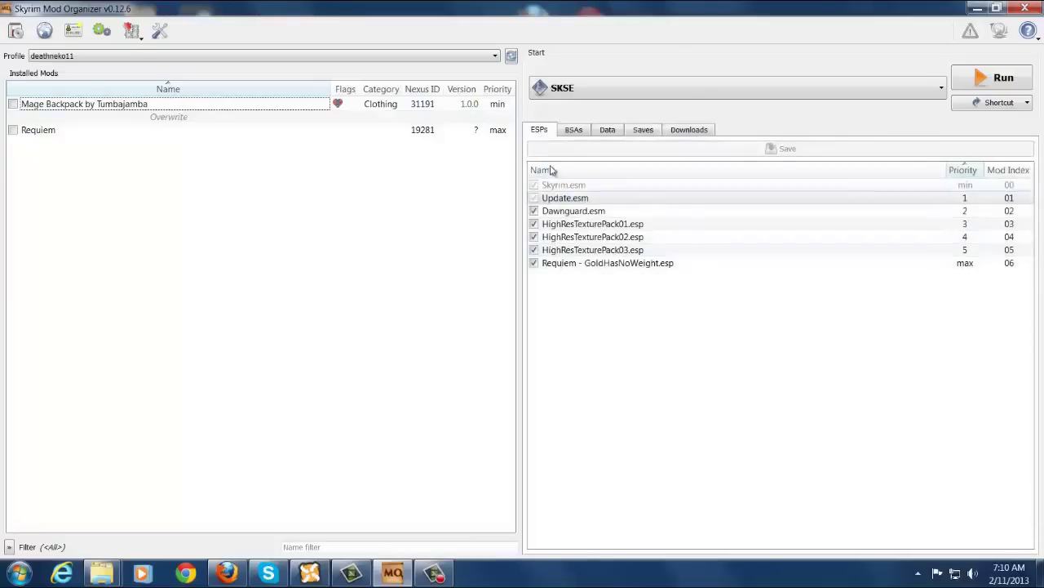
pyautogui.click(639, 134)
pyautogui.rightClick(602, 152)
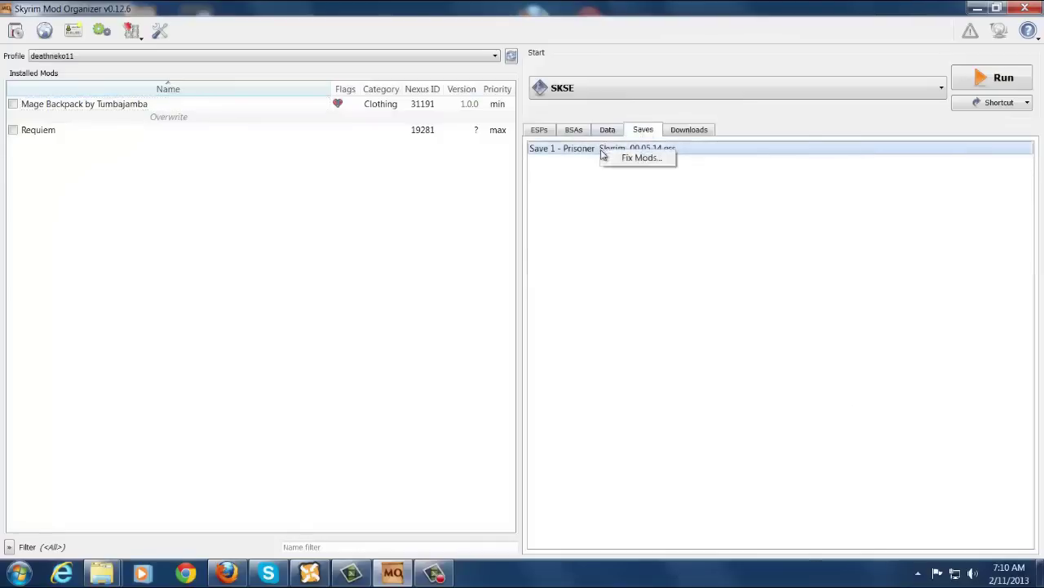